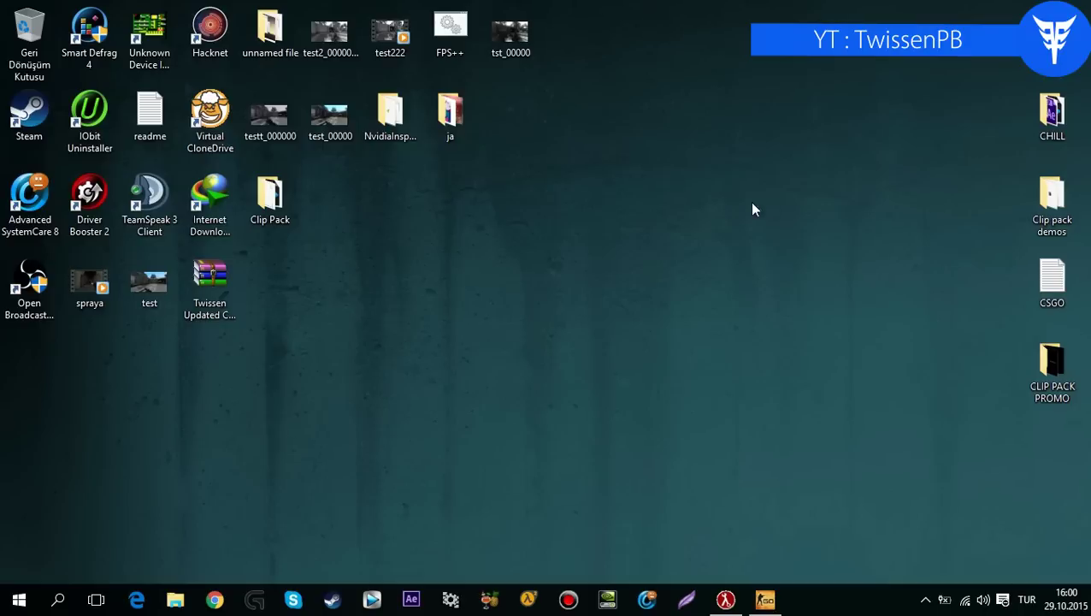
Switch to Counter-Strike: Global Offensive, close its console and dismiss the Valve Anti-Cheat notice and the DreamHack stream banner
left_click(766, 601)
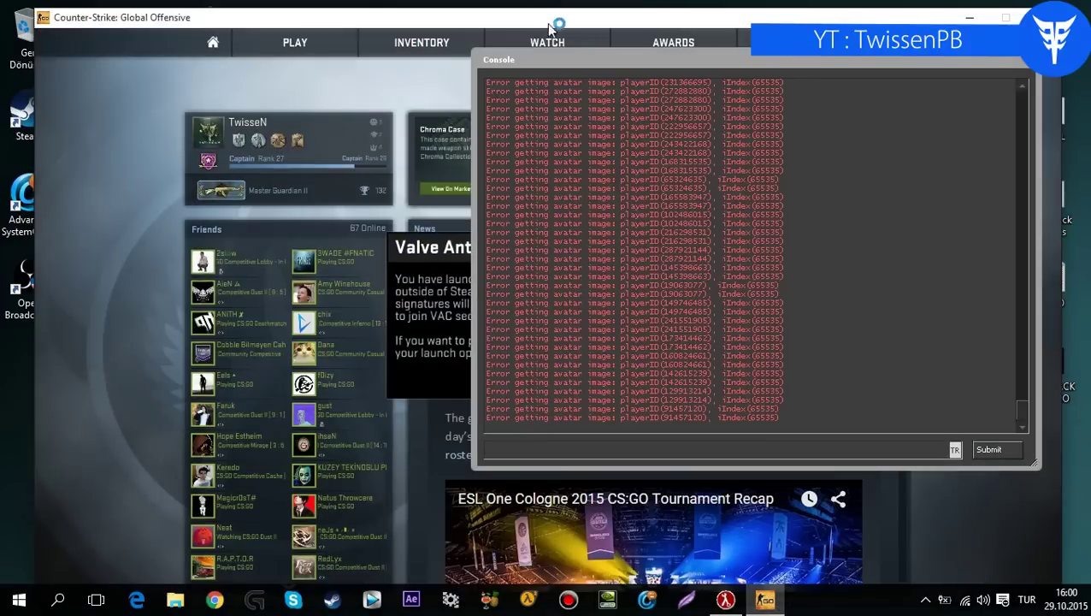
left_click(1001, 63)
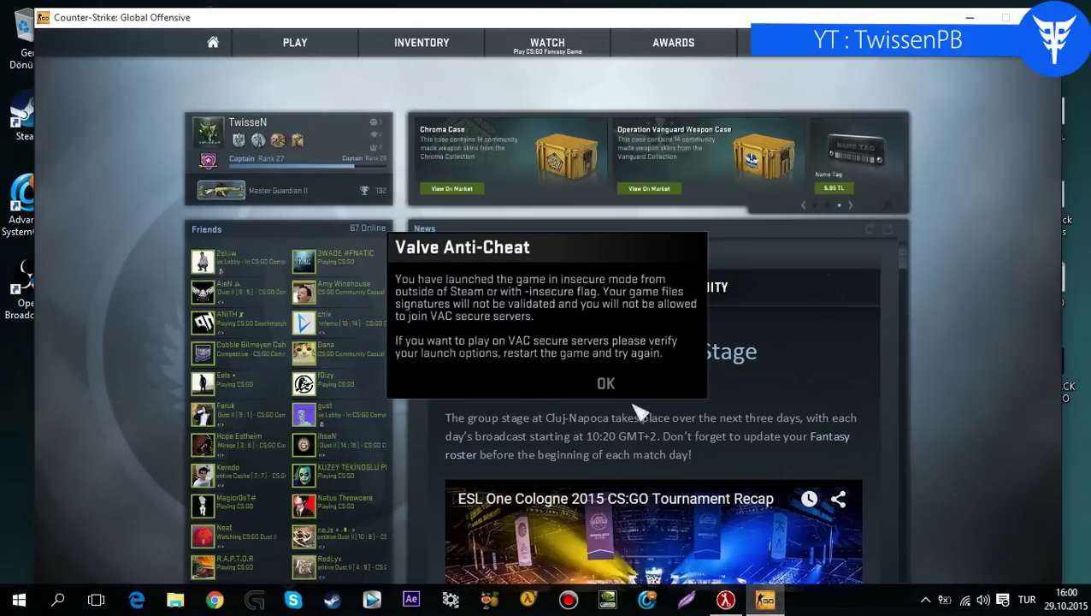
left_click(603, 382)
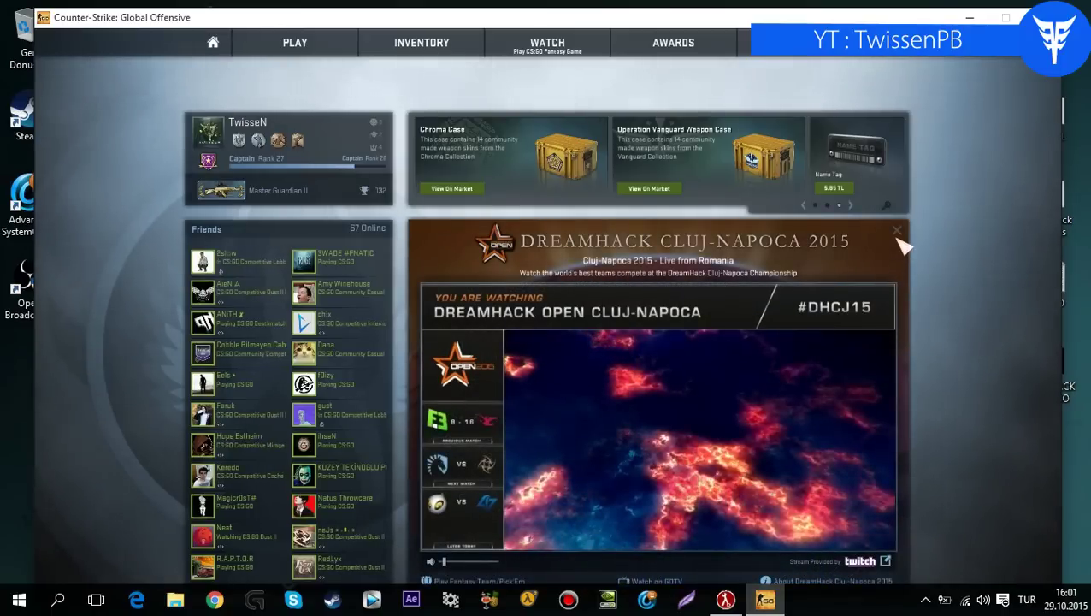
left_click(894, 229)
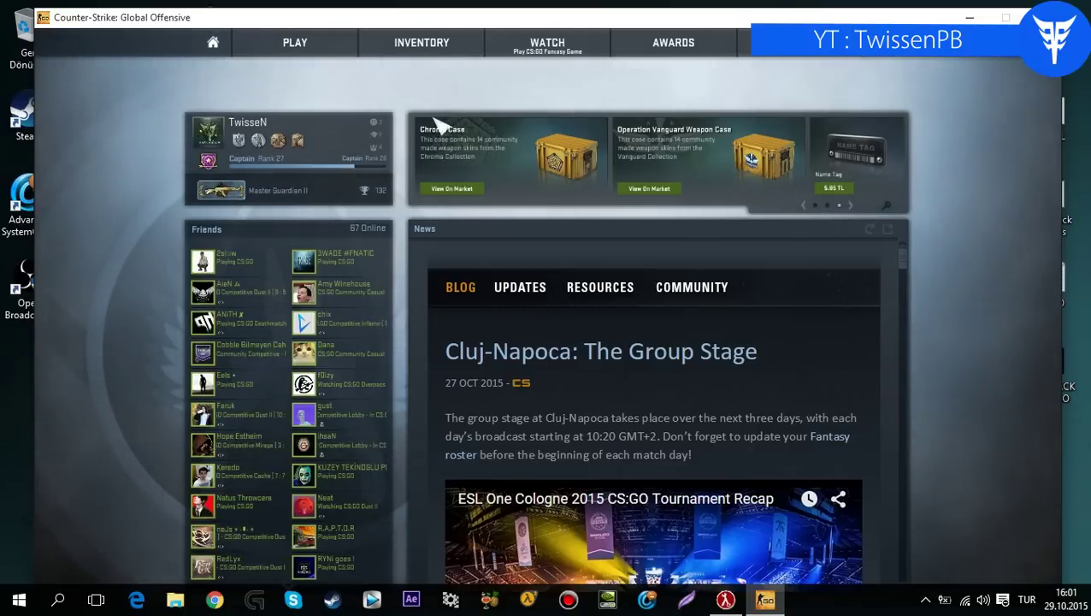
Empty the developer console's output with the clear command and close the console
key("grave")
key("grave")
key("grave")
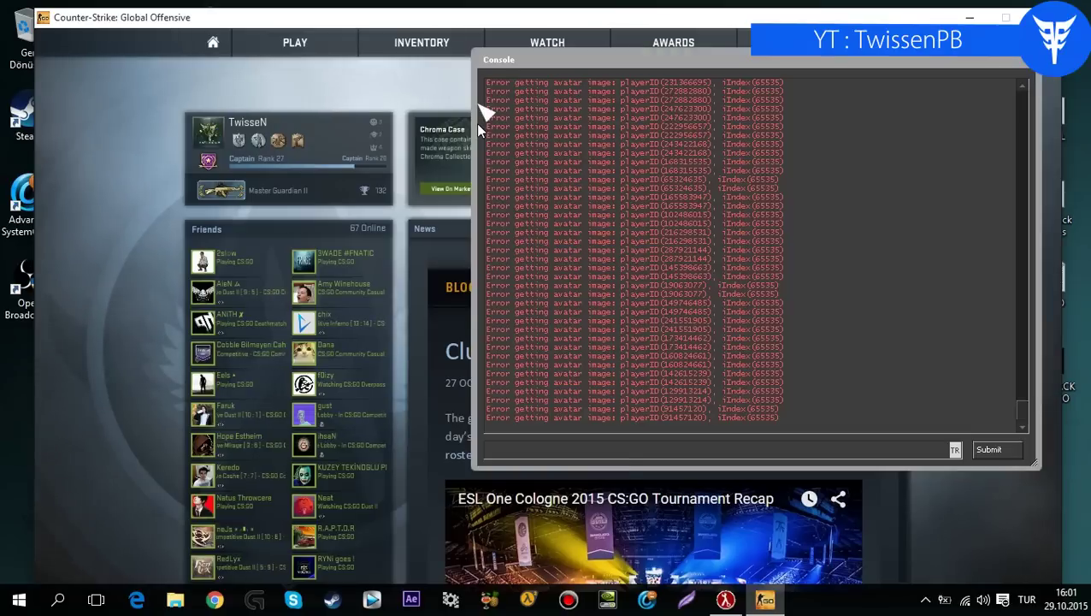
type("cle")
key("grave")
Load the demo dust2_4k_tbase_wluster.dem from the replays folder and pause it, hiding the demo playback controls
key("shift+F2")
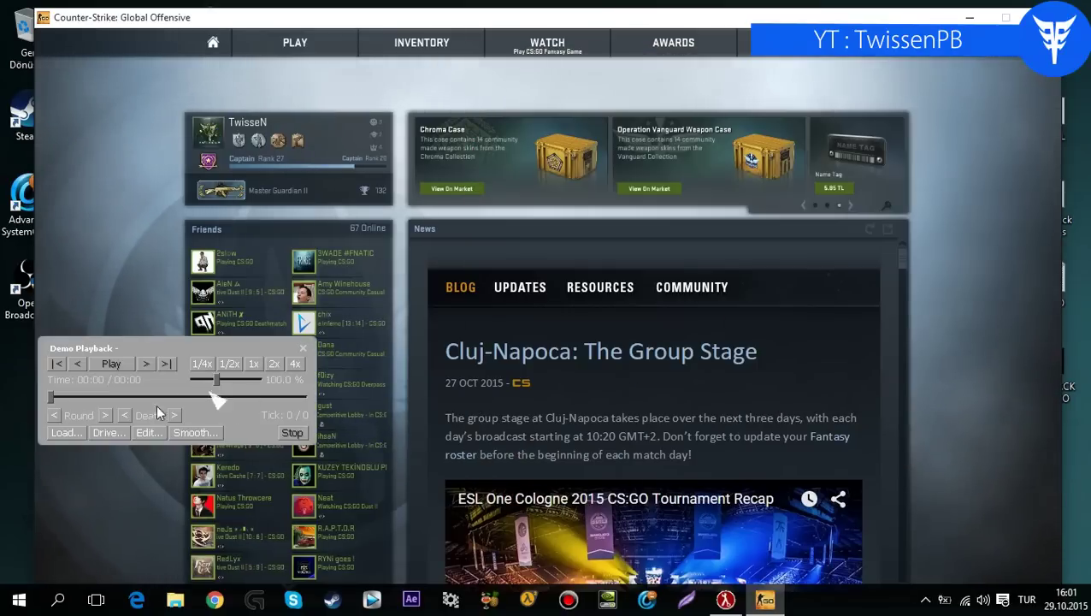
left_click(66, 432)
scroll(361, 330, "down", 3)
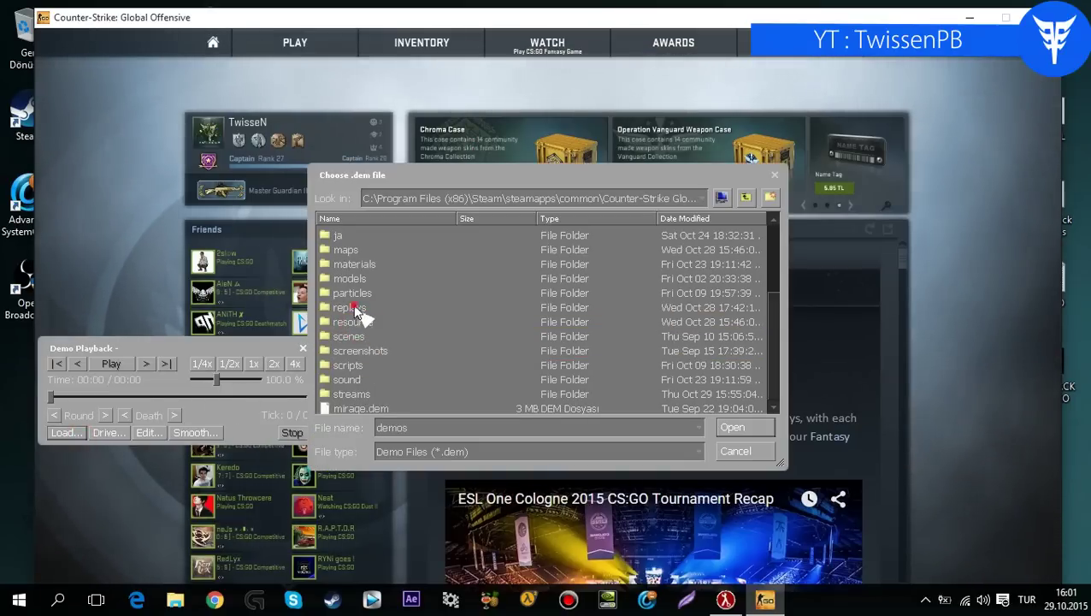
double_click(351, 306)
left_click(395, 280)
left_click(732, 426)
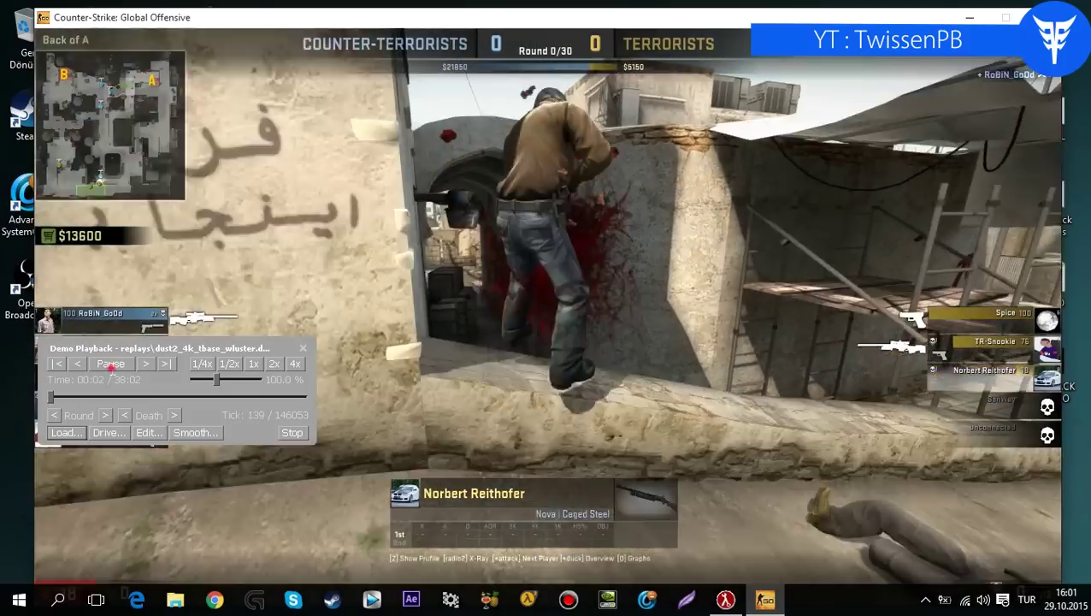
left_click(111, 364)
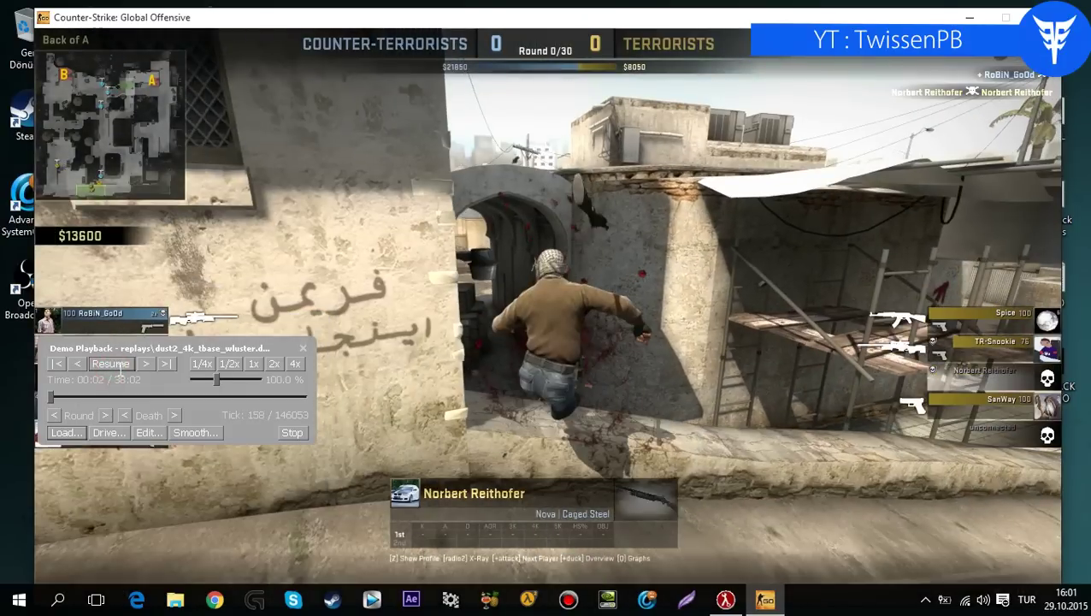
key("shift+F2")
Cycle the spectator camera through the players' views, ending on the profile owner's own player in first person
left_click(545, 308)
left_click(546, 308)
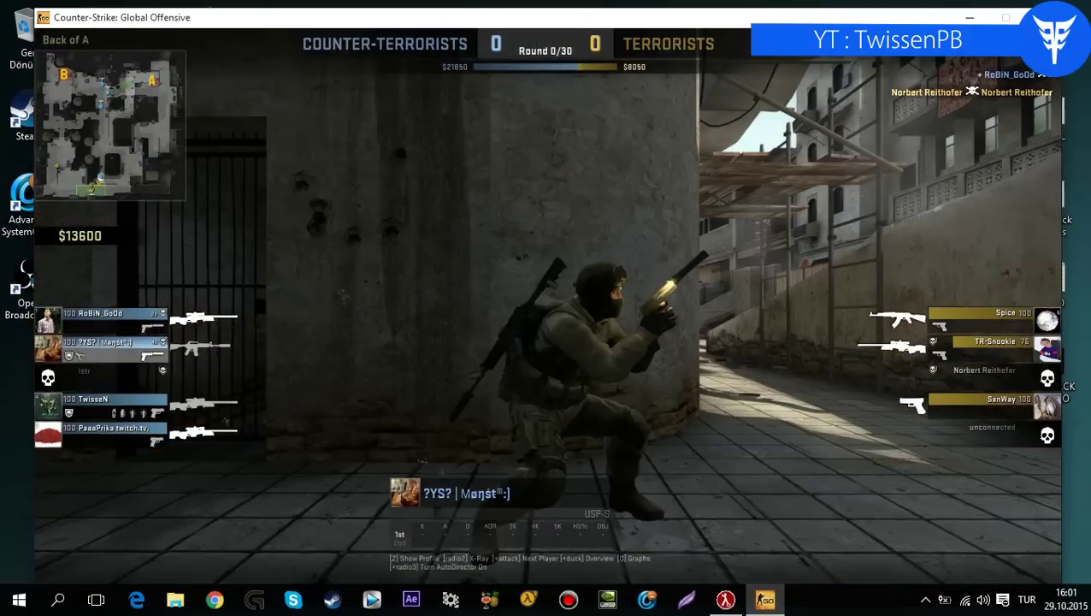
right_click(545, 308)
left_click(546, 307)
left_click(545, 307)
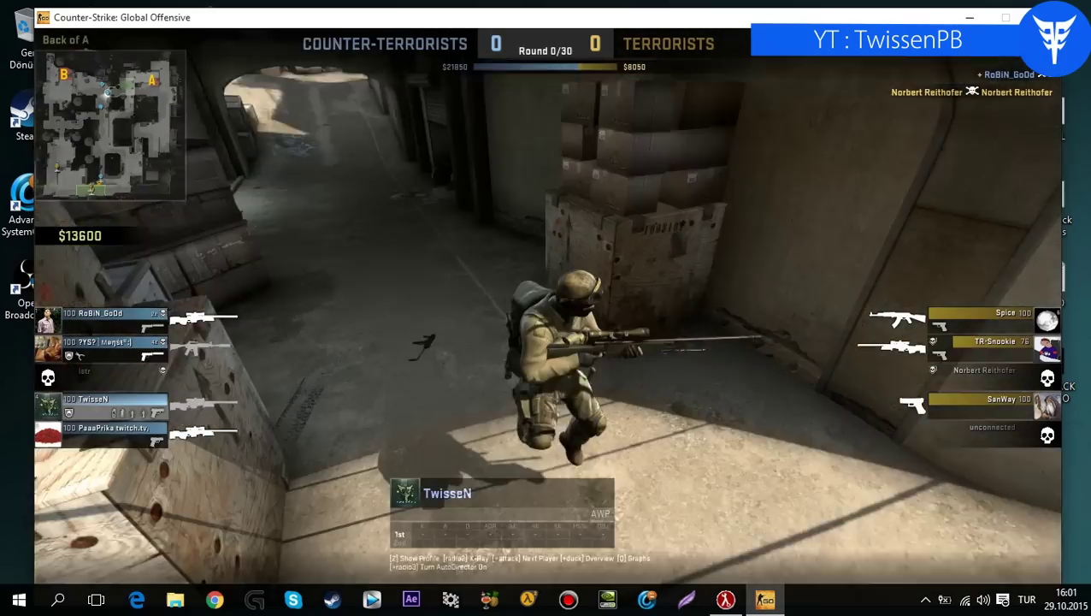
left_click(546, 307)
left_click(545, 307)
left_click(546, 307)
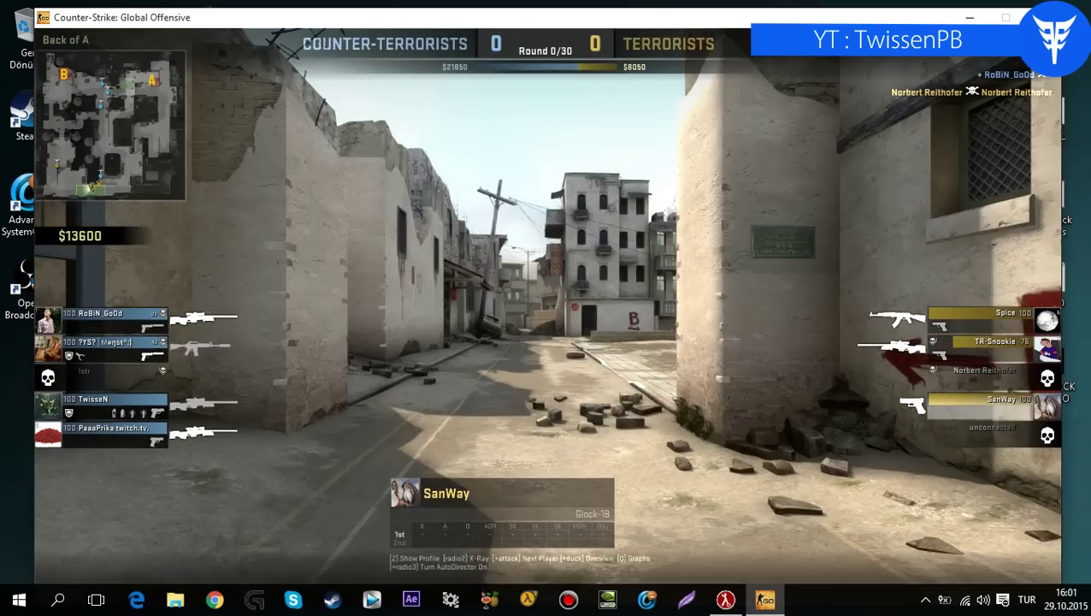
left_click(545, 308)
left_click(546, 308)
left_click(546, 307)
left_click(545, 308)
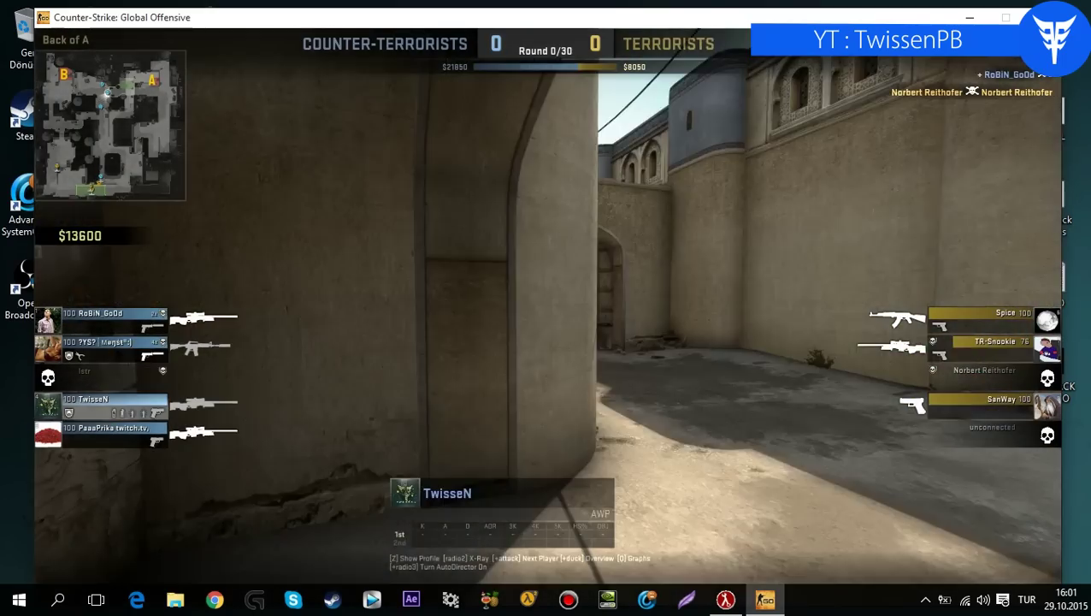
left_click(546, 308)
left_click(545, 308)
left_click(546, 307)
left_click(546, 308)
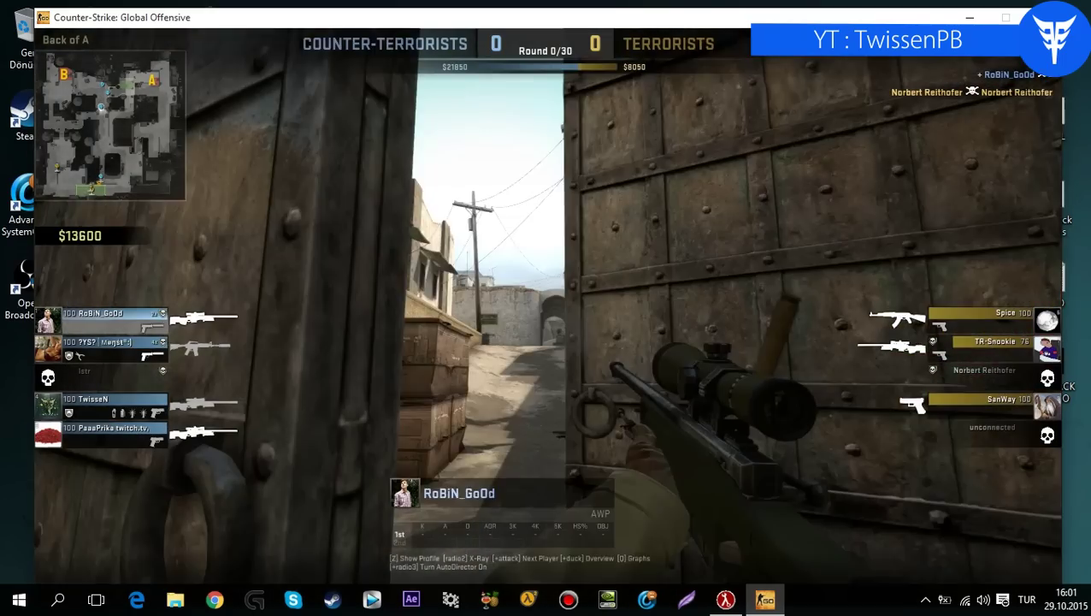
left_click(546, 308)
left_click(545, 308)
left_click(545, 308)
left_click(546, 308)
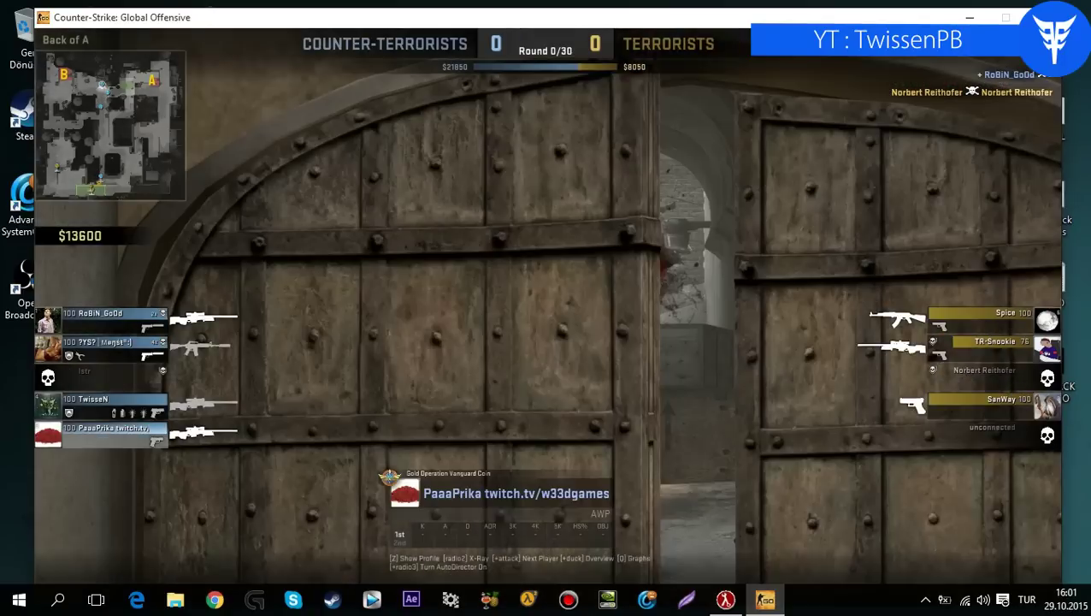
left_click(545, 308)
left_click(546, 308)
left_click(545, 308)
left_click(546, 308)
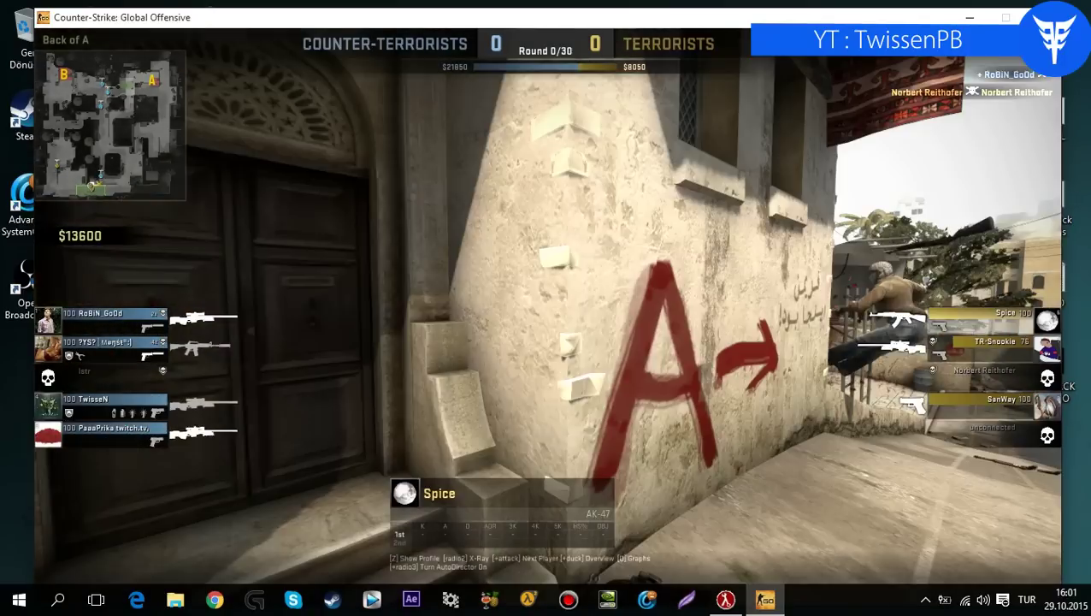
left_click(546, 308)
left_click(550, 317)
Write the command bind "mouse1" "spec_next" in the developer console without submitting it
key("grave")
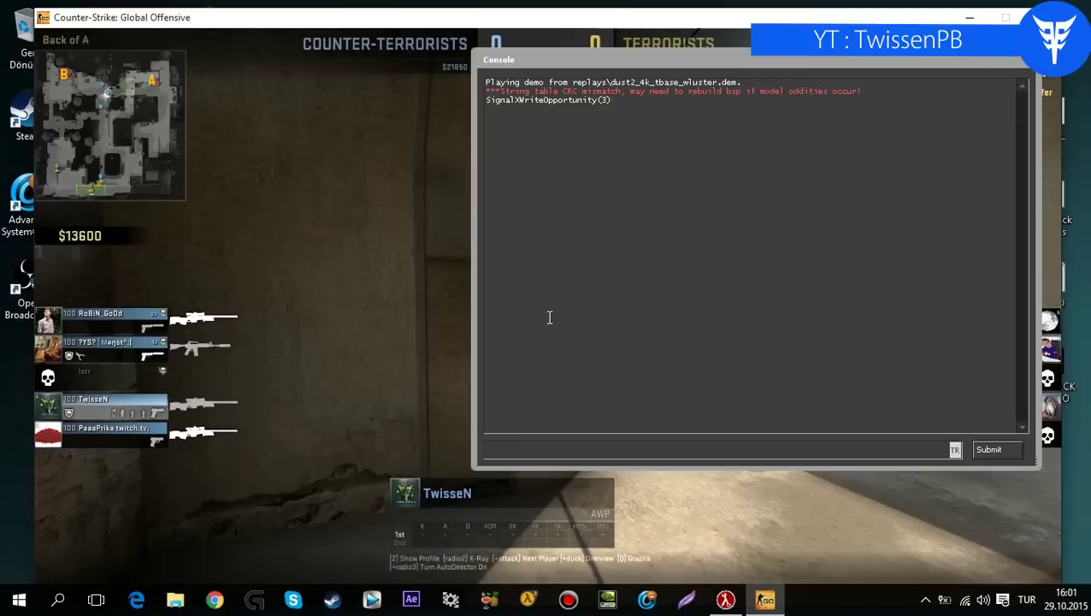
type("bind")
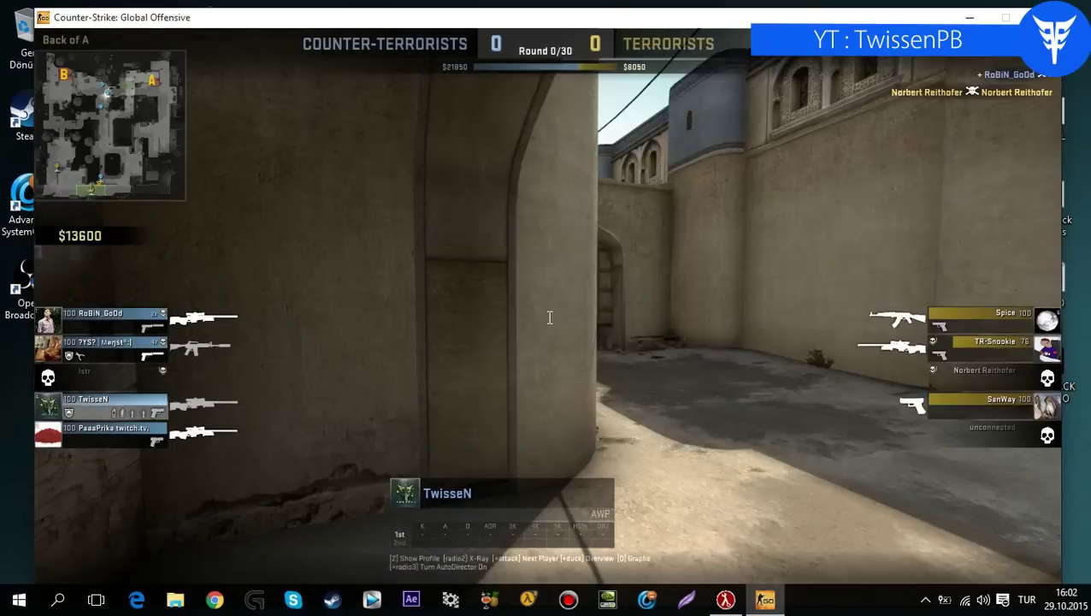
type("\"mo")
type("use1")
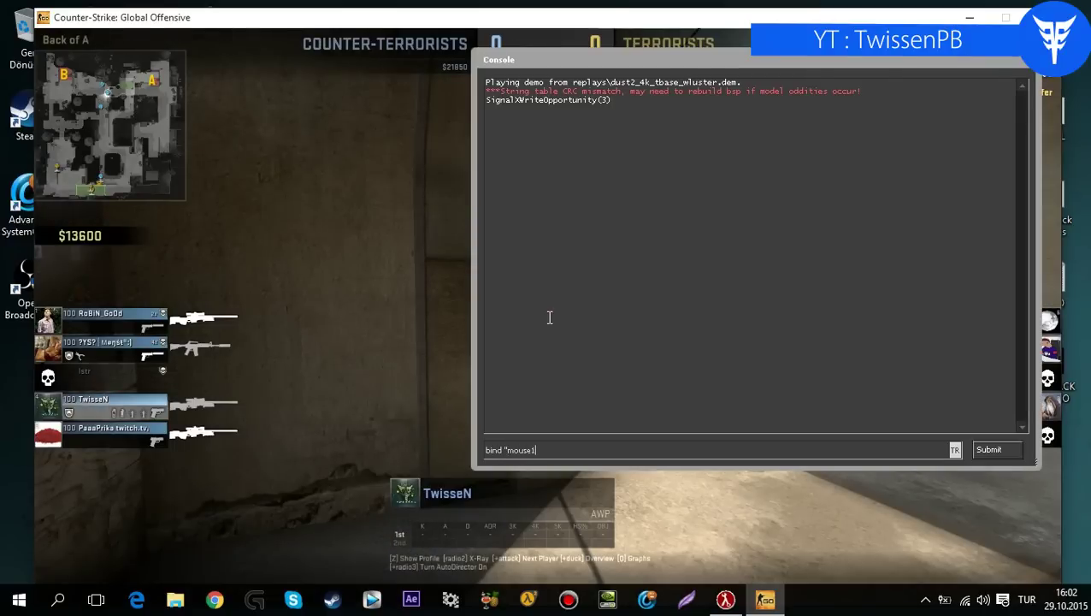
type("\" \"mir")
key("BackSpace")
key("BackSpace")
key("BackSpace")
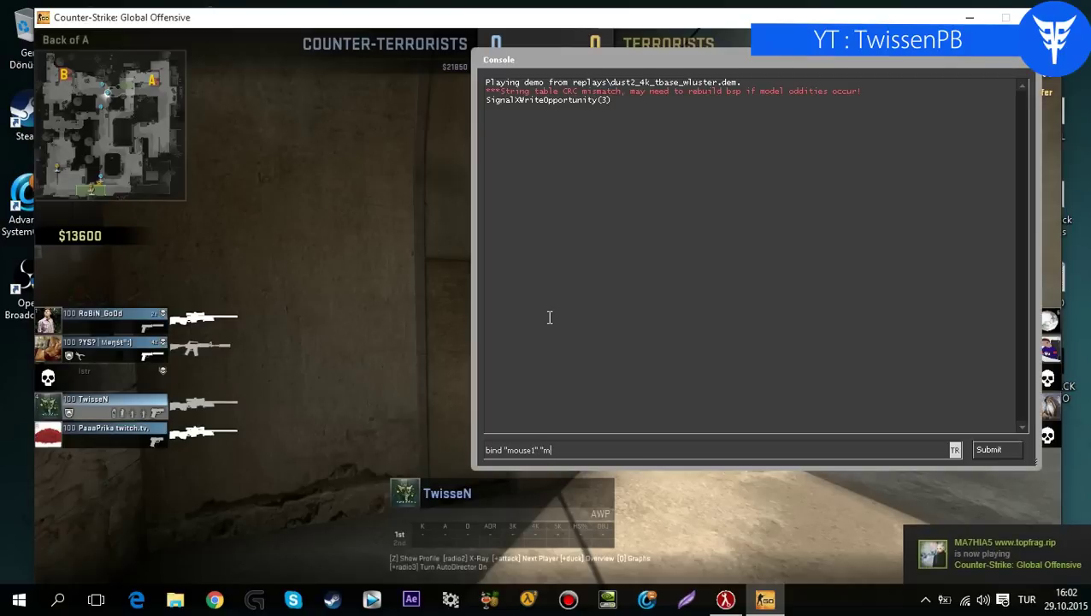
type("spec_next\"")
key("ctrl+a")
left_click(600, 451)
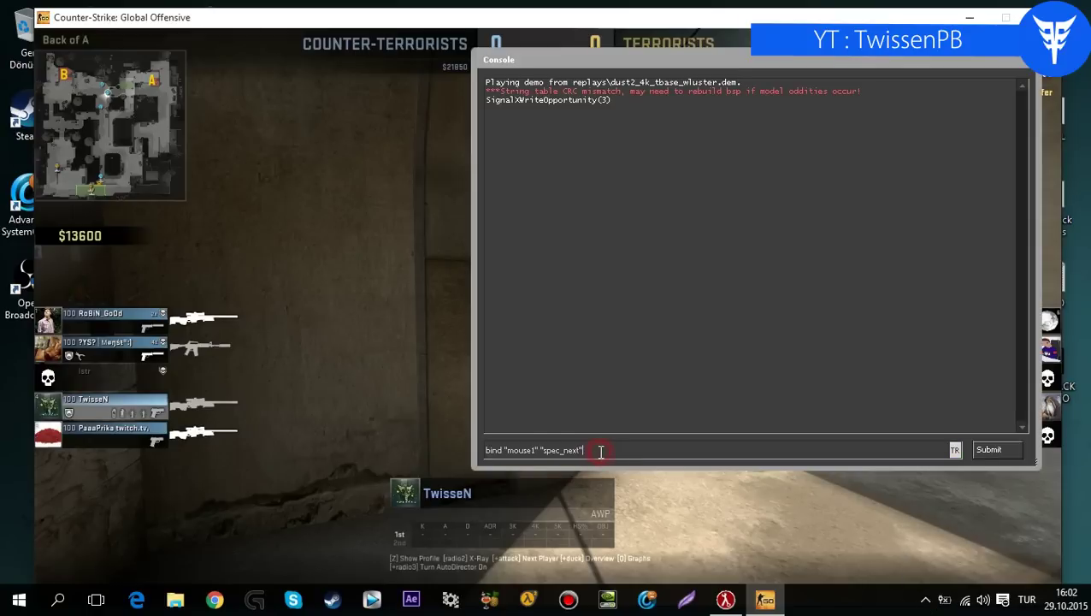
Rewrite the drafted console command as bind "mouse2" "spec_prev" and clear it from the input line
left_click(535, 451)
key("BackSpace")
type("2")
left_click_drag(582, 452, 563, 453)
type("prev")
key("ctrl+a")
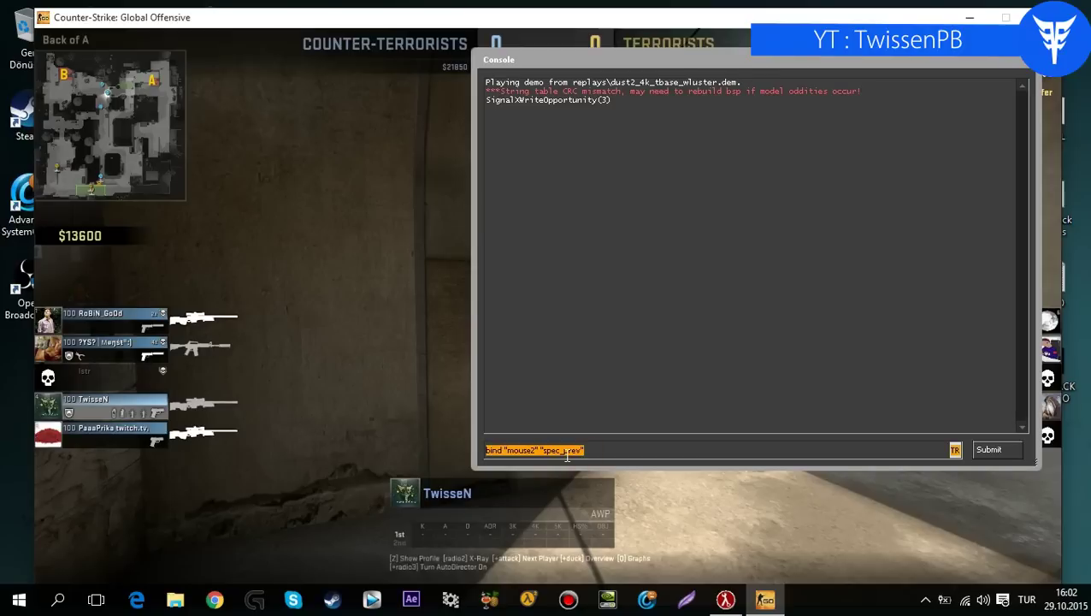
key("Return")
Close the console and switch the spectator view to the next player and back again
key("Escape")
left_click(566, 457)
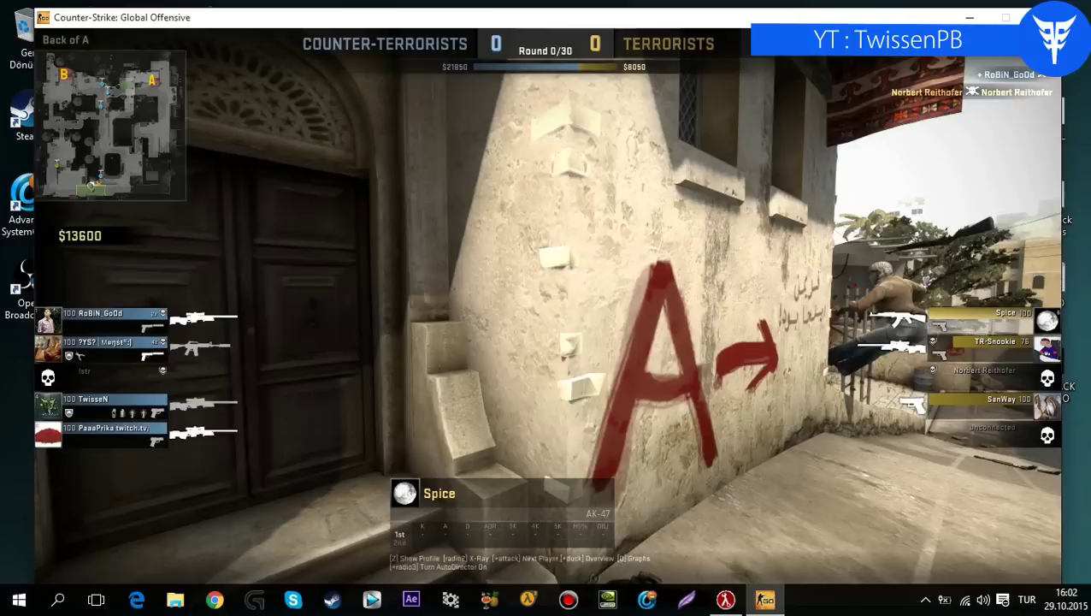
right_click(566, 456)
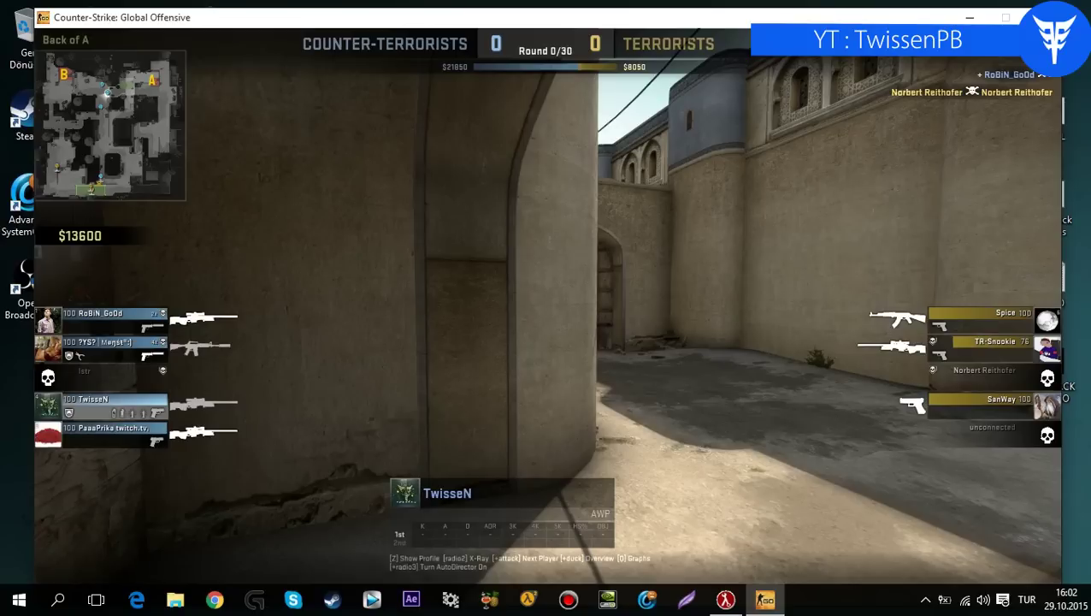
Jump the demo to tick 137000 with the console command demo_gototick 137000
key("grave")
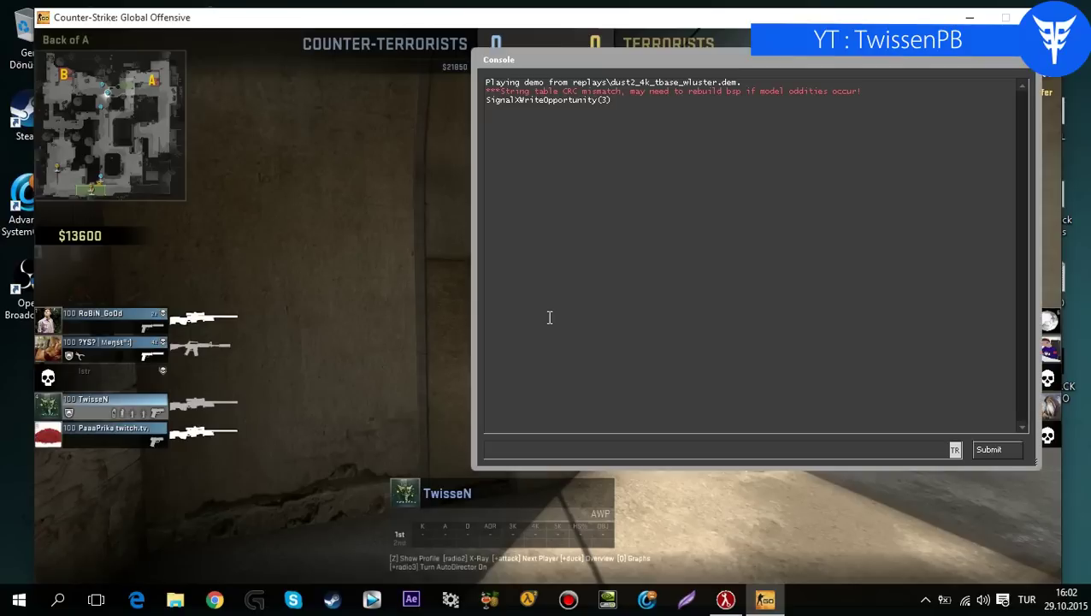
type("demo_g")
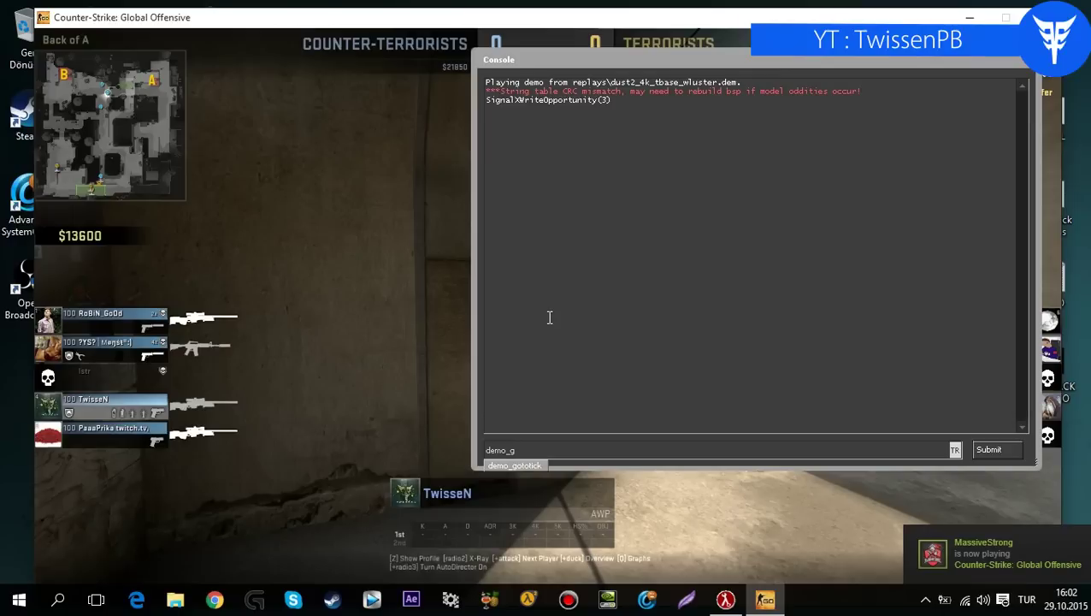
type("t")
key("BackSpace")
type("to")
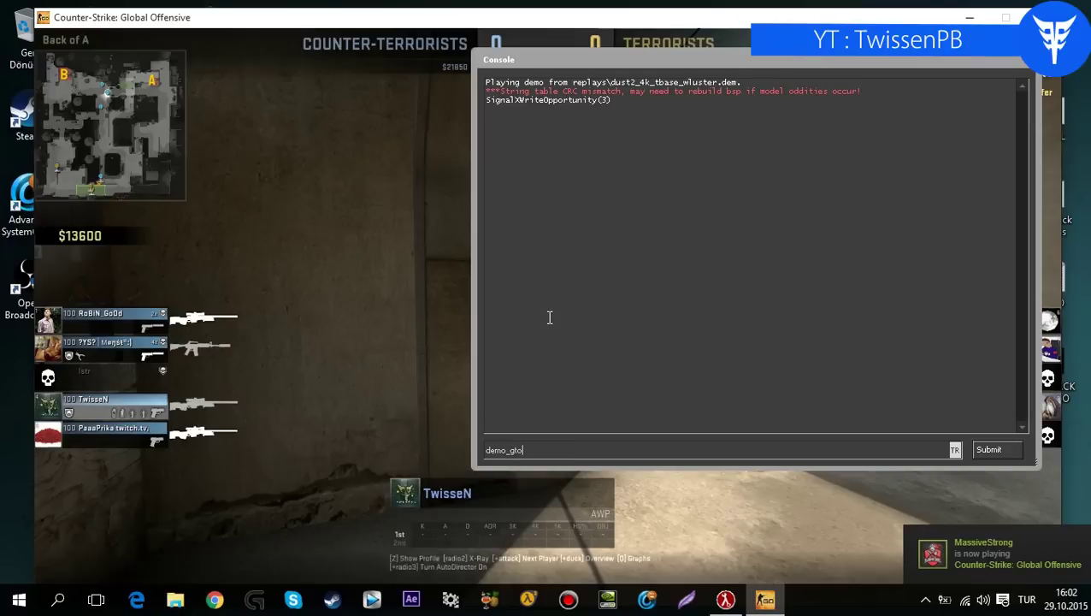
key("BackSpace")
key("BackSpace")
type("ototi")
key("BackSpace")
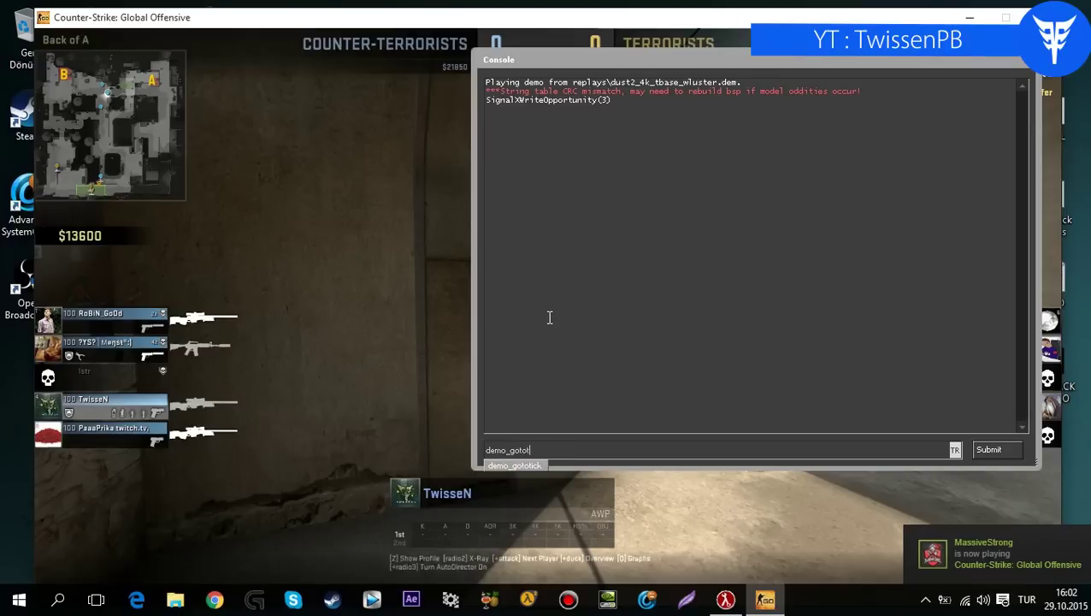
type("ick 137")
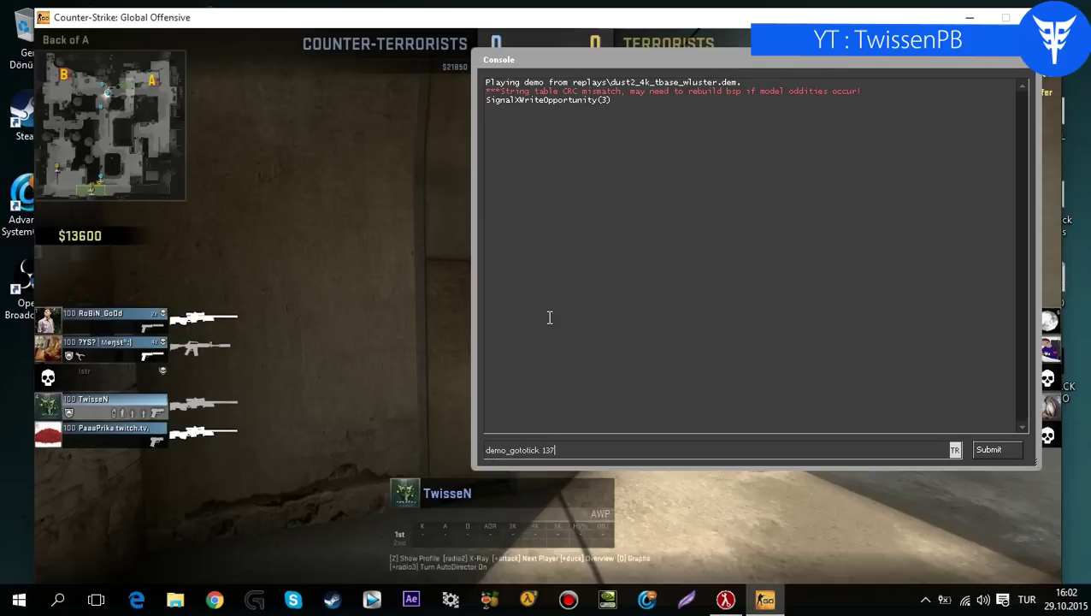
type("000")
key("Return")
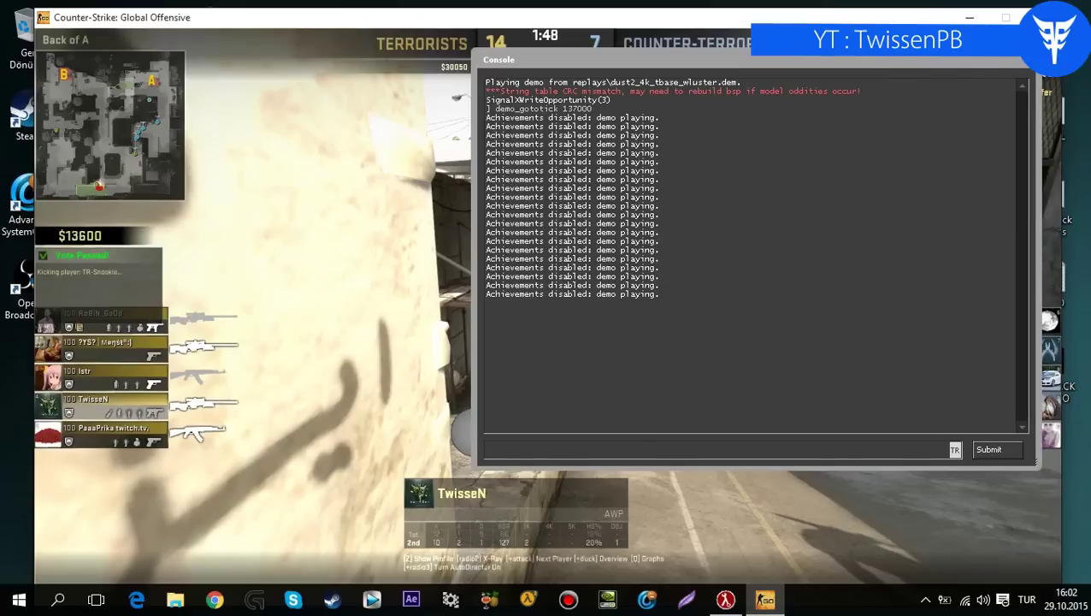
key("grave")
key("grave")
type("clear")
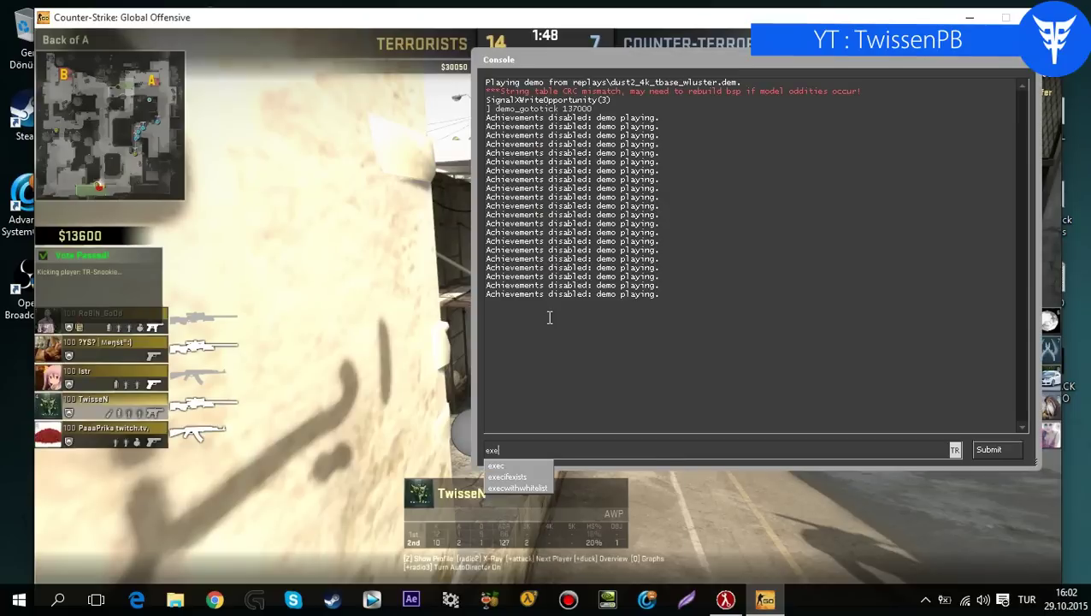
key("BackSpace")
key("BackSpace")
key("BackSpace")
key("BackSpace")
key("BackSpace")
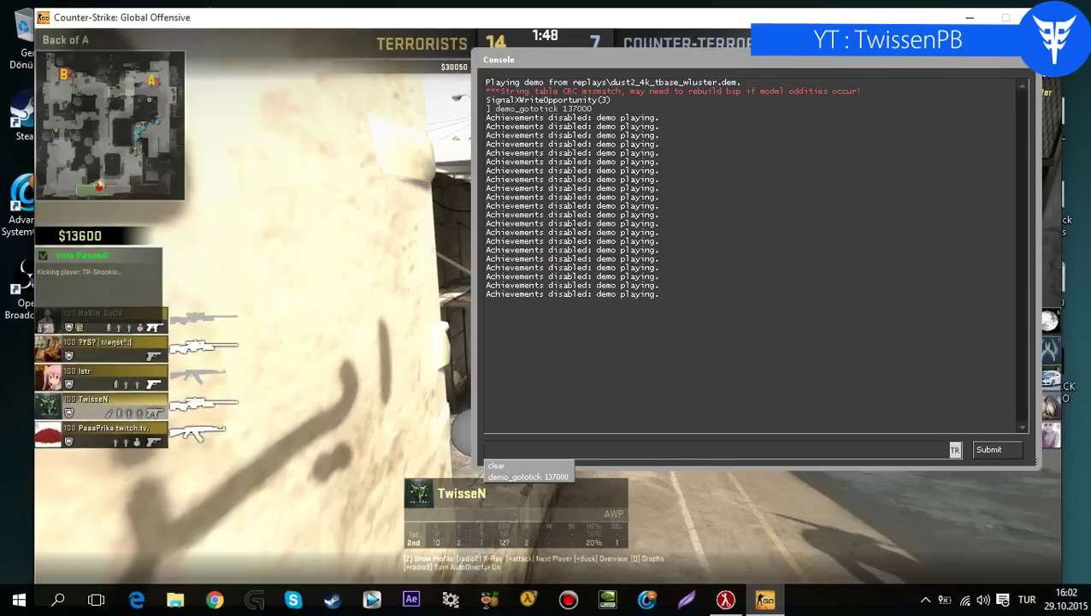
key("grave")
key("grave")
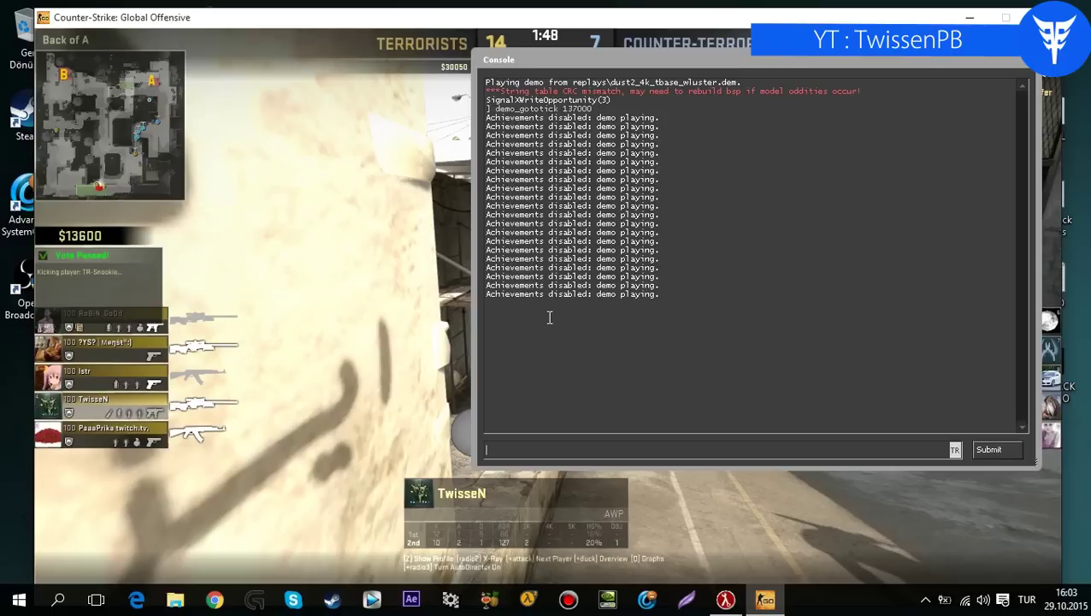
Run the FRAGon command in the developer console
type("f")
type("ragO")
key("BackSpace")
key("BackSpace")
key("BackSpace")
key("BackSpace")
type("RAGon")
key("Return")
Execute the fragmode config with the console command exec fragmode and close the console
type("exec fragmove")
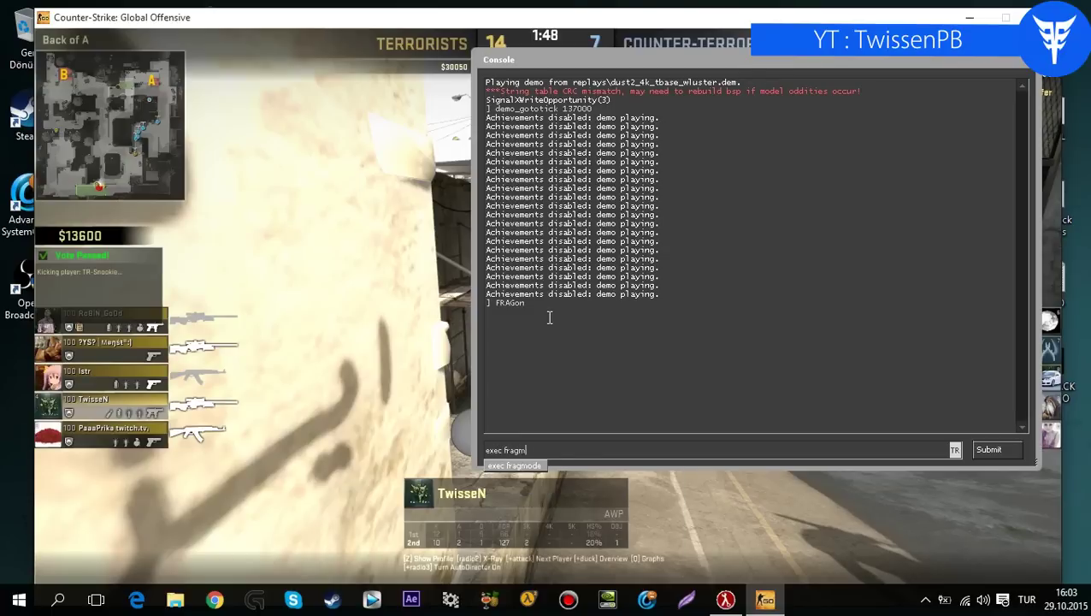
key("BackSpace")
key("BackSpace")
type("de")
key("Return")
key("Escape")
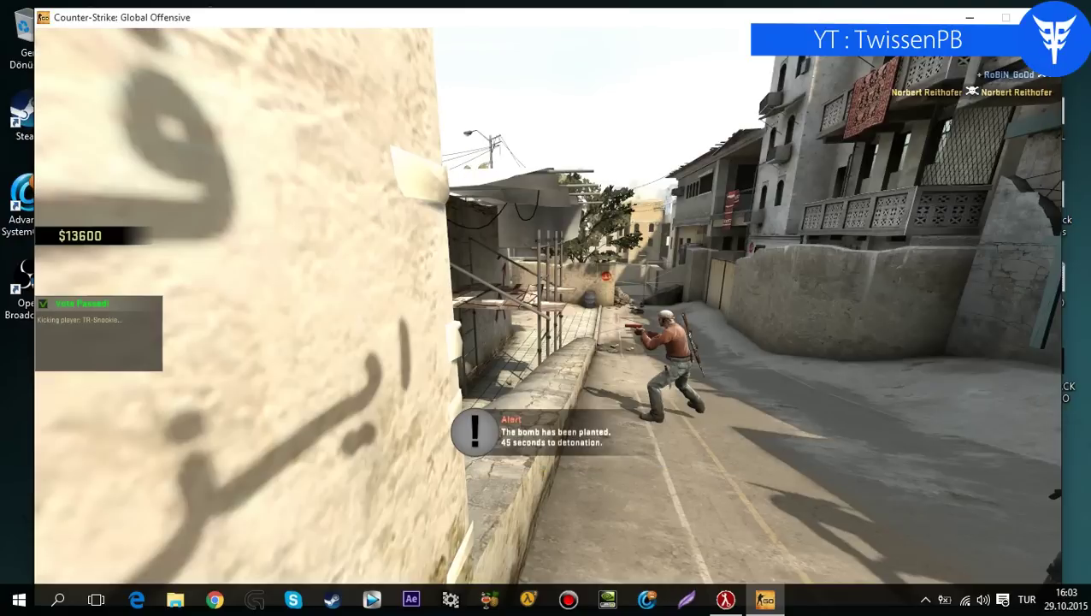
key("shift+F2")
key("shift+F2")
key("grave")
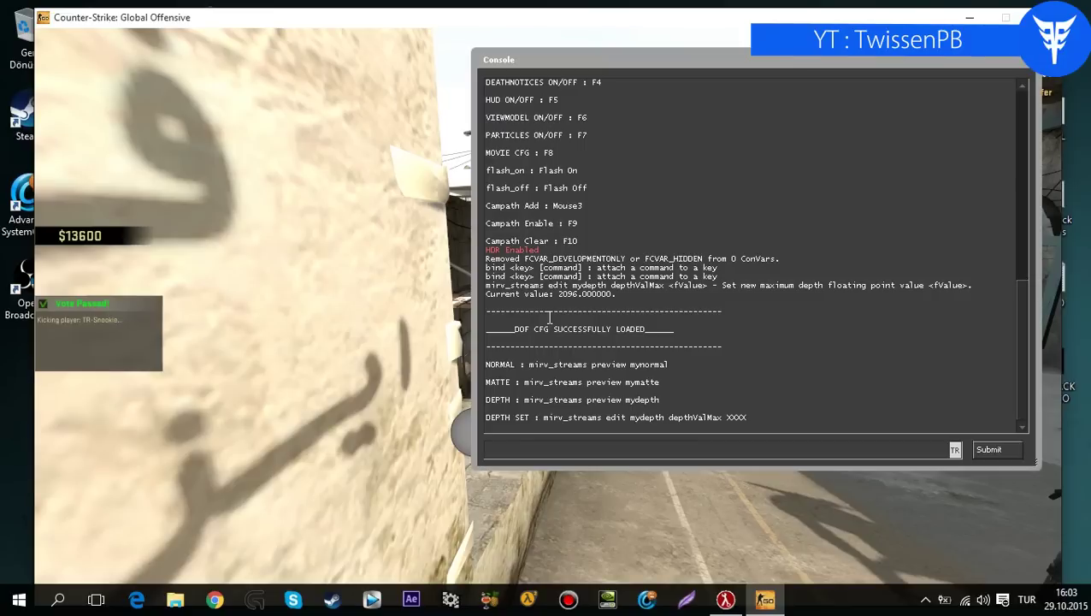
key("Escape")
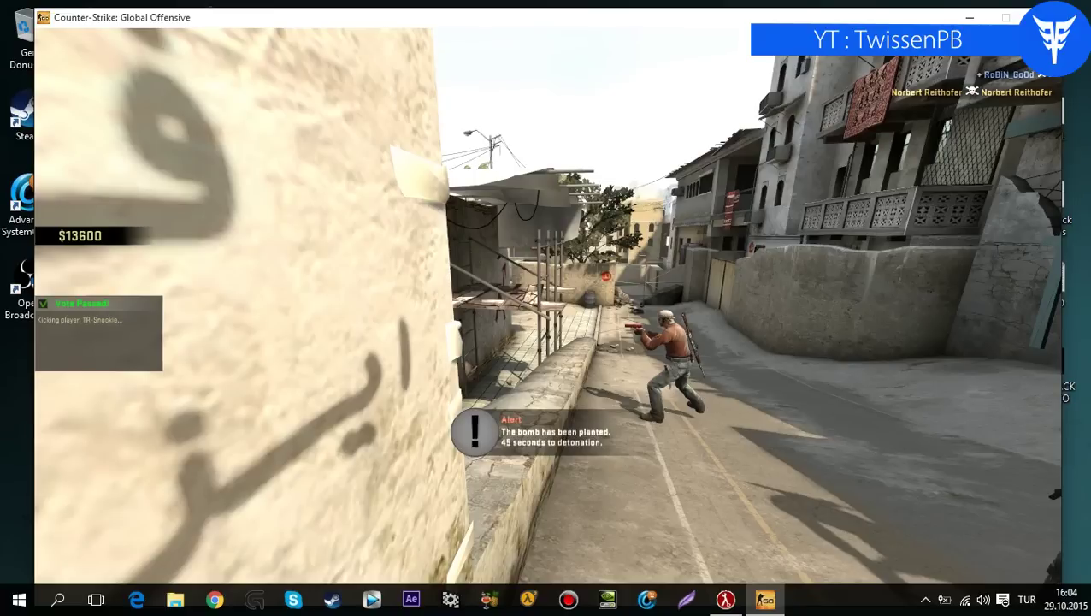
key("grave")
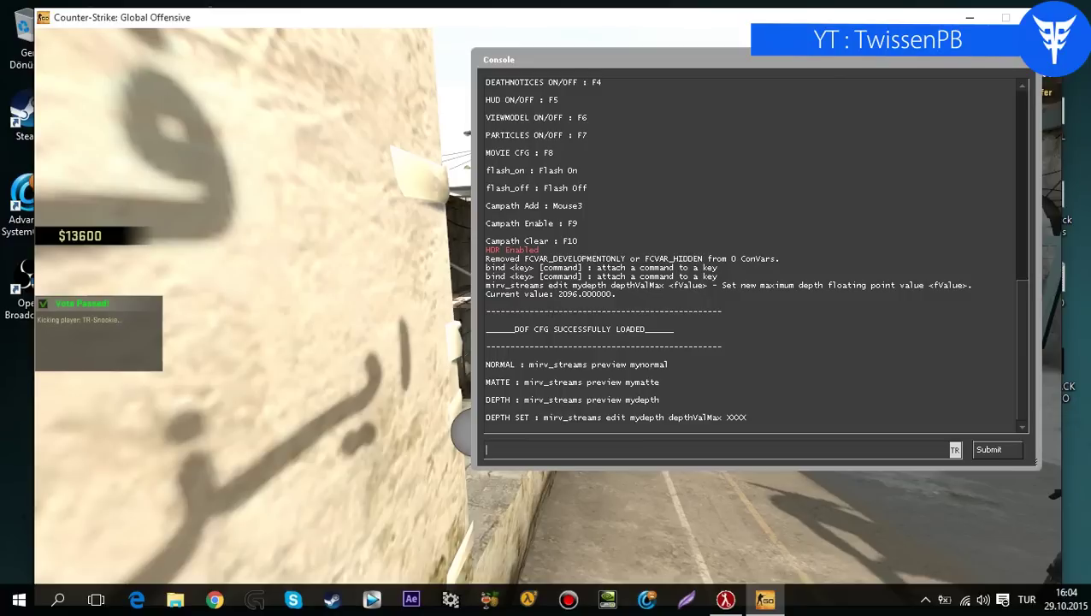
key("grave")
key("grave")
key("shift+F2")
key("grave")
key("shift+F2")
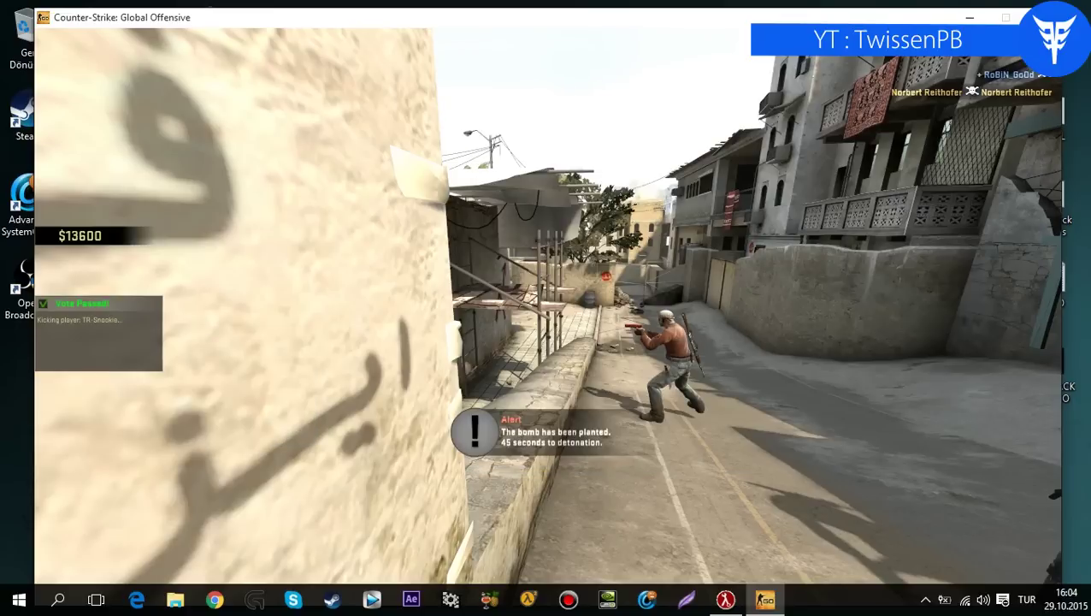
key("Escape")
key("Escape")
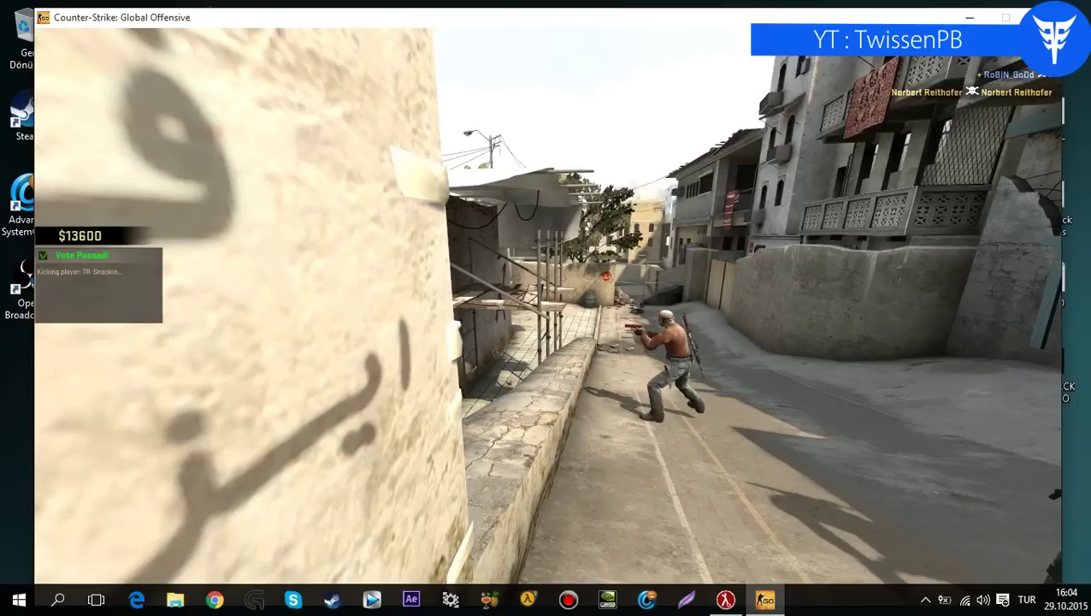
Set the game volume to 1 and the host frame rate to 60 with the console commands volume 1 and host_framerate 60
key("grave")
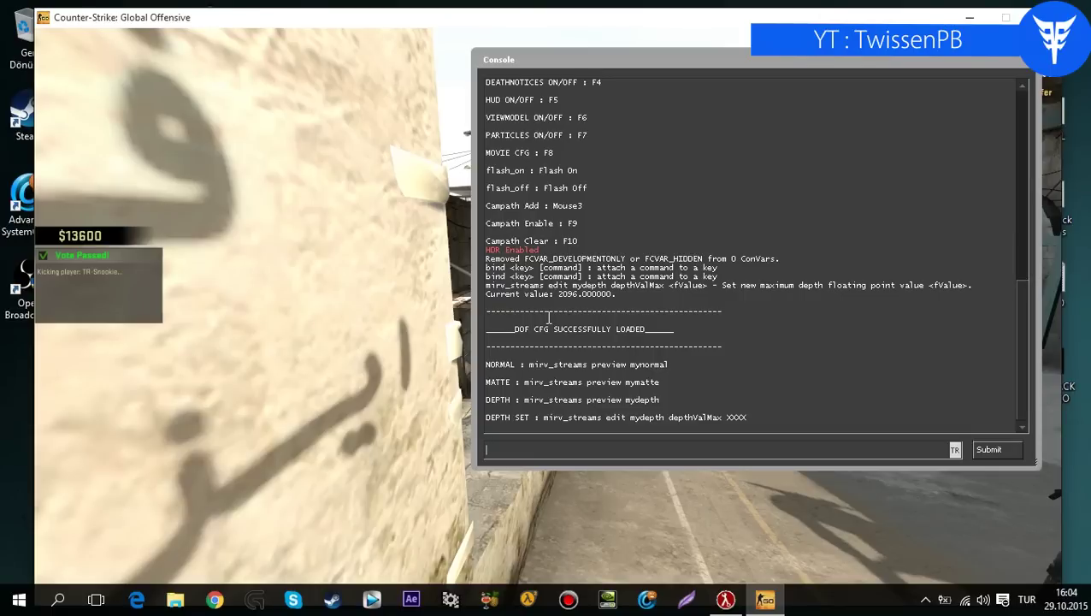
type("vo")
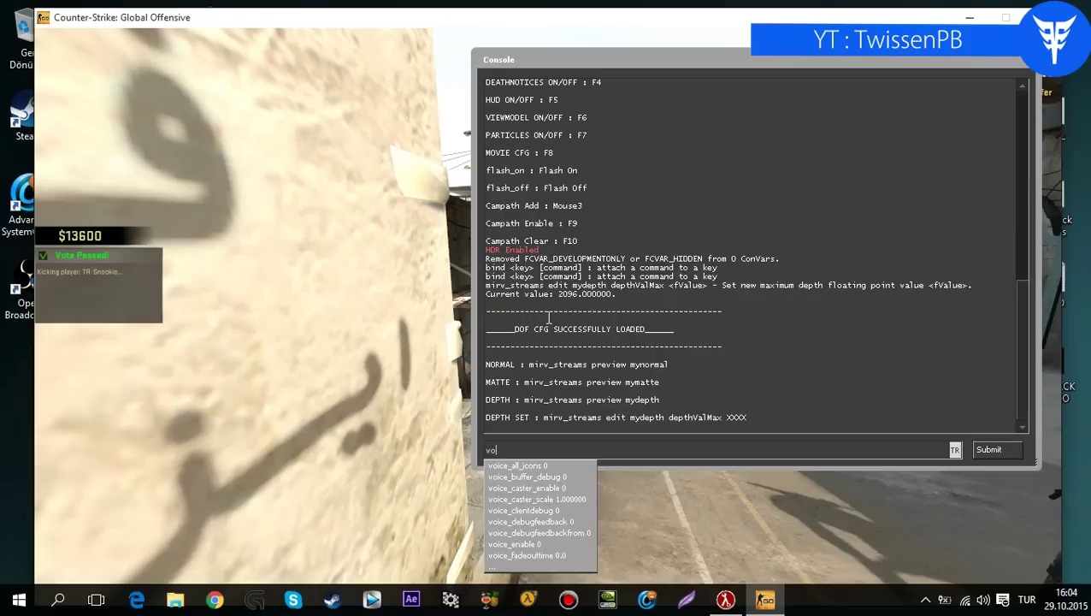
type("lume 1")
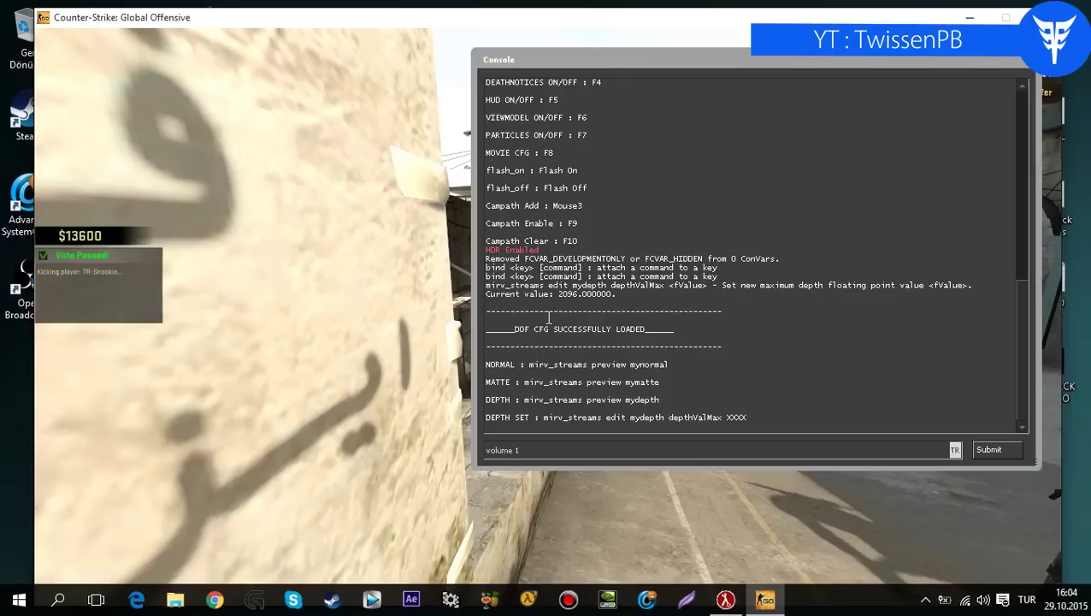
key("Return")
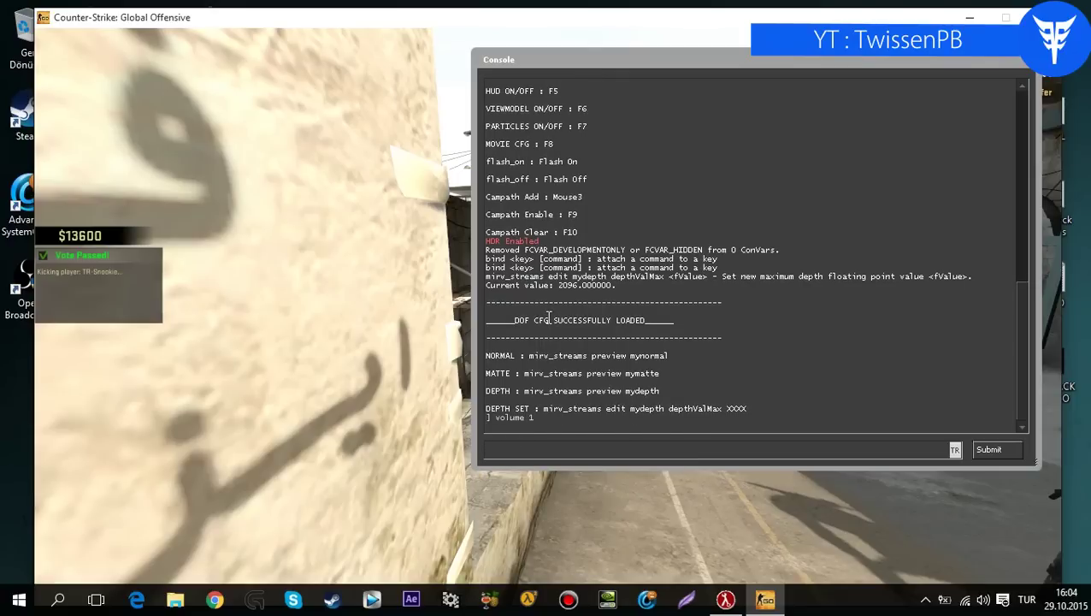
type("h")
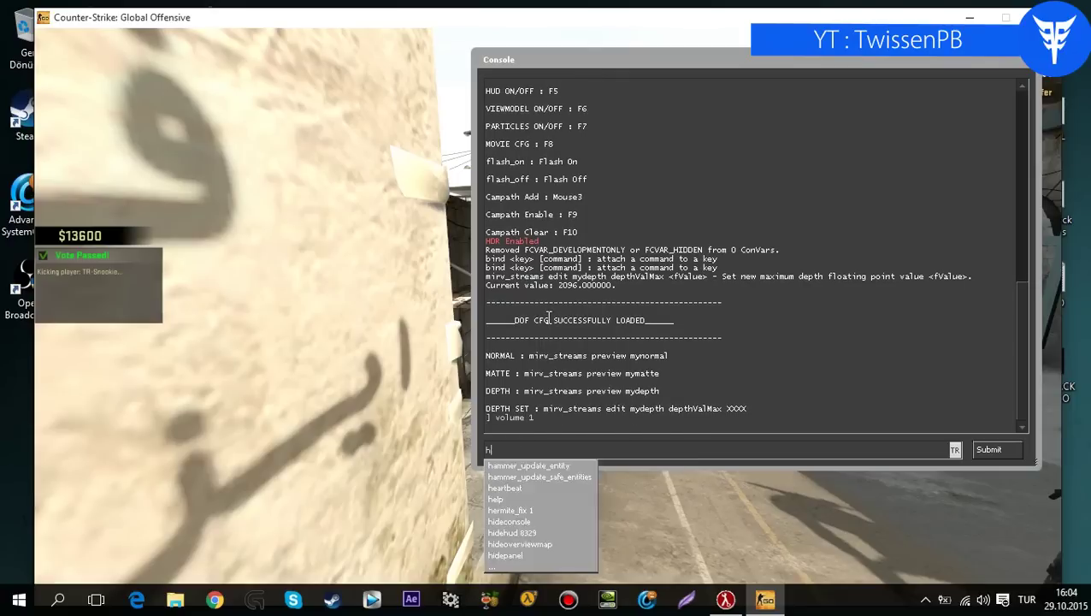
type("ost_framerate 60")
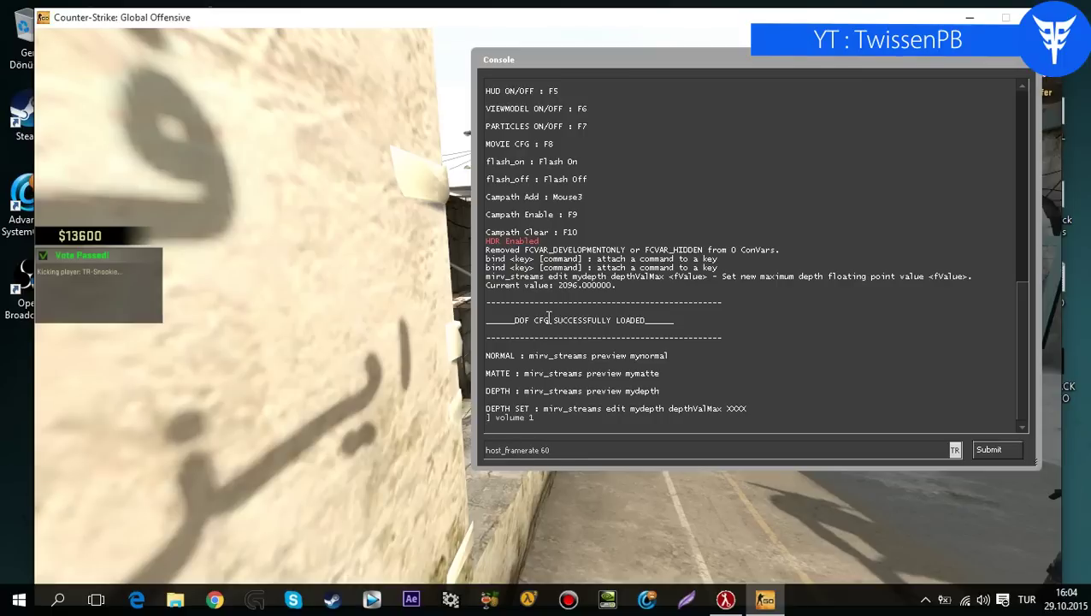
key("Return")
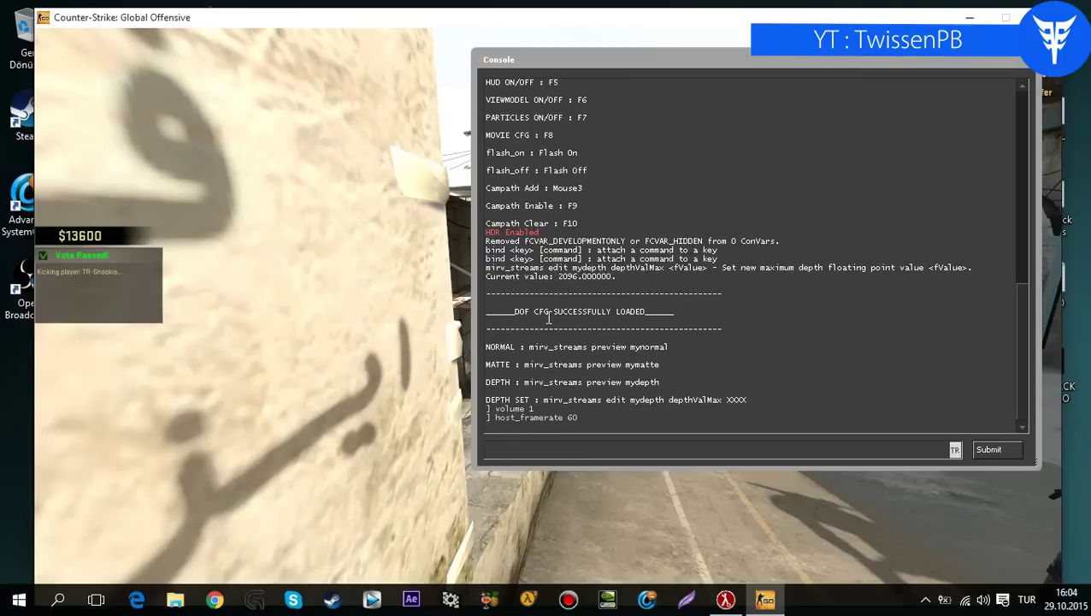
Write out a startmovie command with a clip name and the tga wav options in the console, and clear it without submitting
type("start")
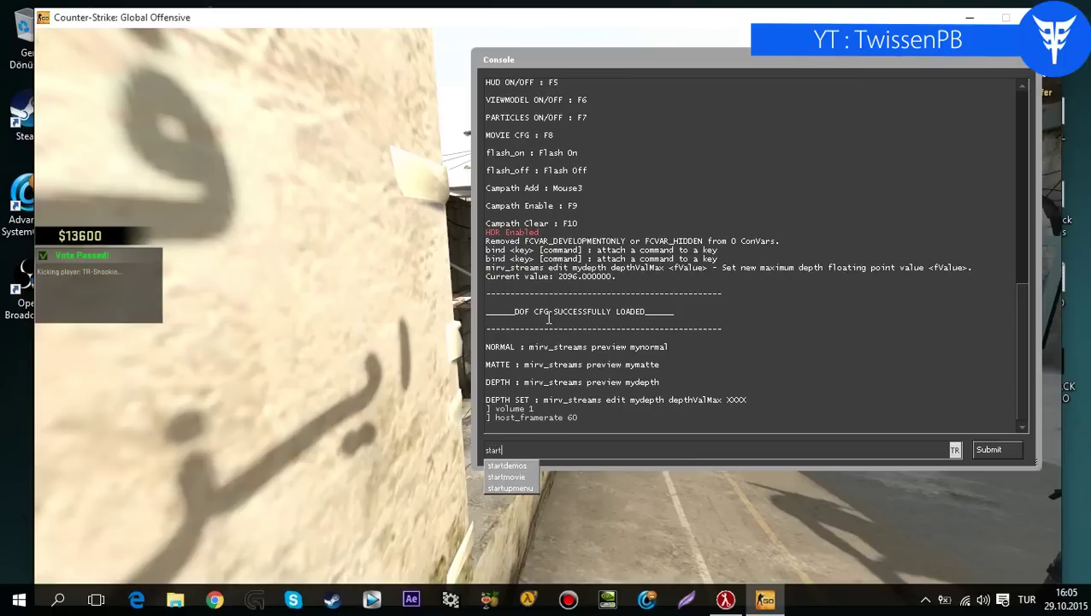
type("movie a")
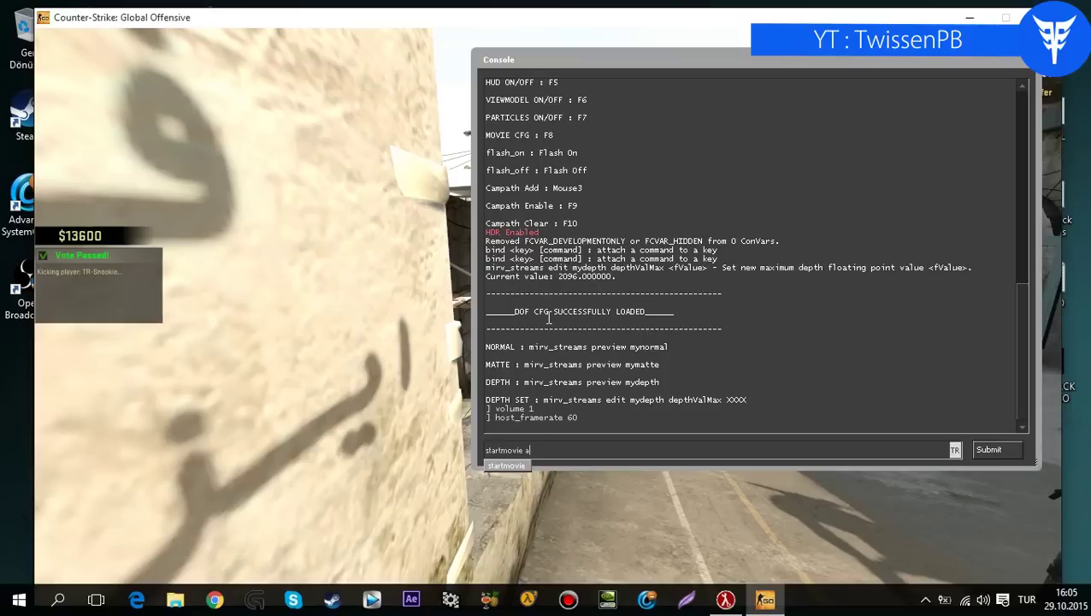
key("BackSpace")
type("0")
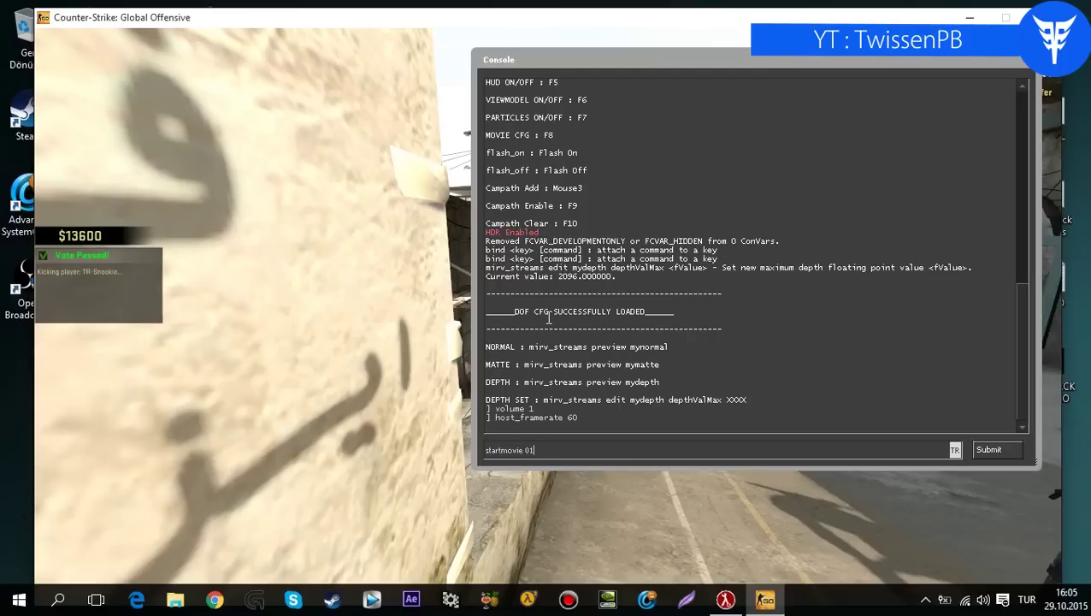
key("BackSpace")
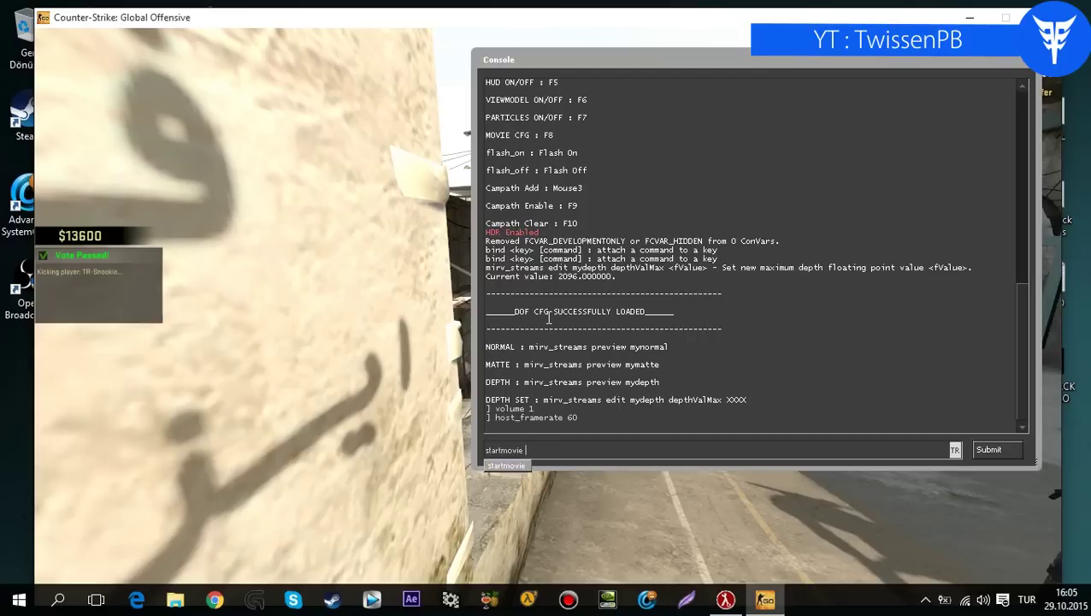
type("0")
key("BackSpace")
type("tw")
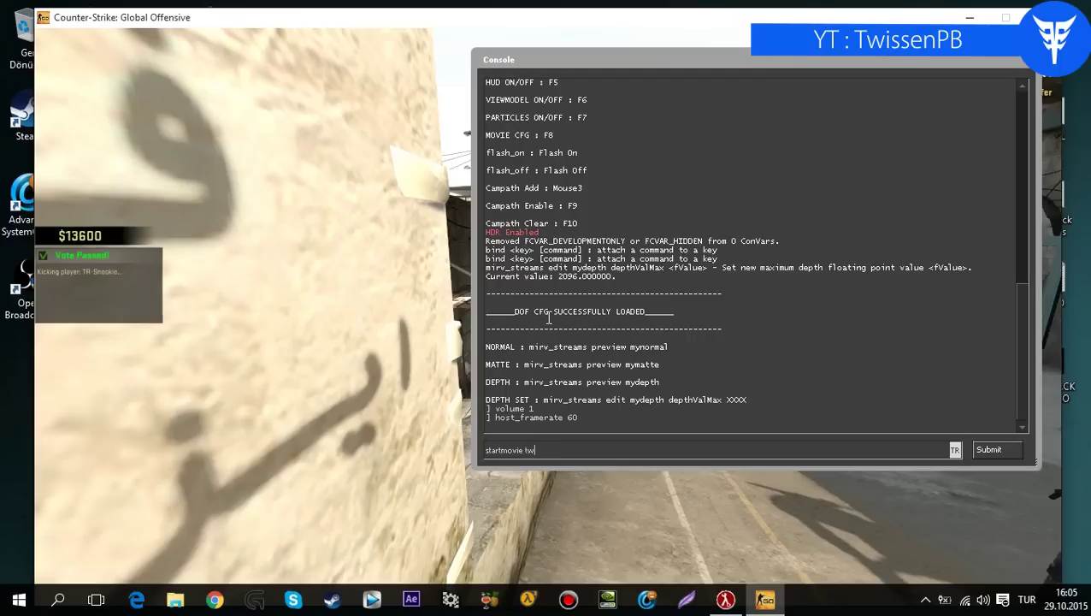
type("isssen")
type("tga wav")
key("ctrl+a")
key("BackSpace")
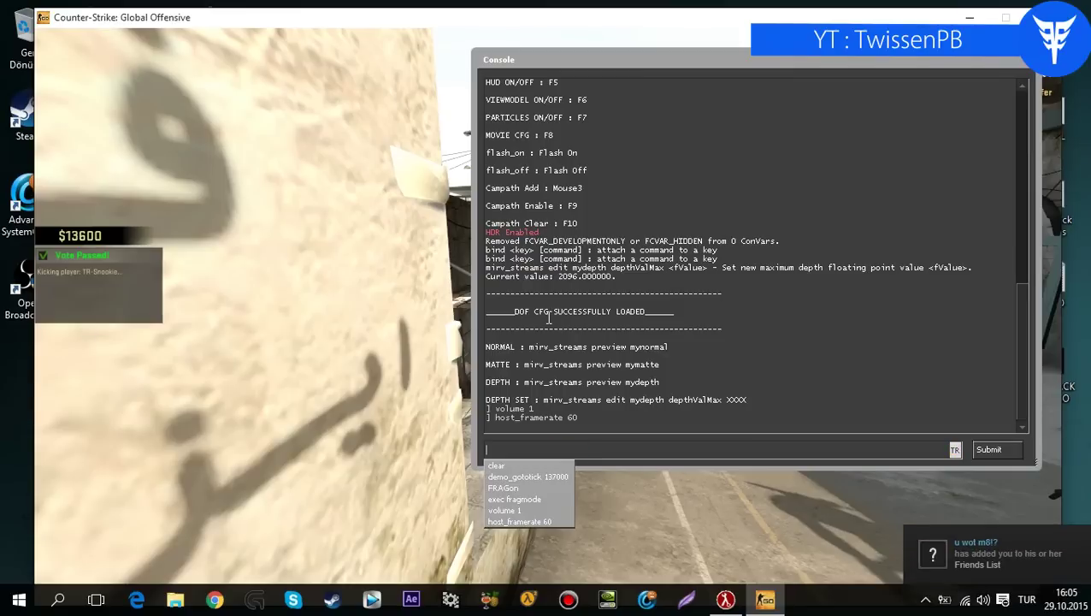
Write out the endmovie command in the console, clear it without submitting and close the console
type("endmove")
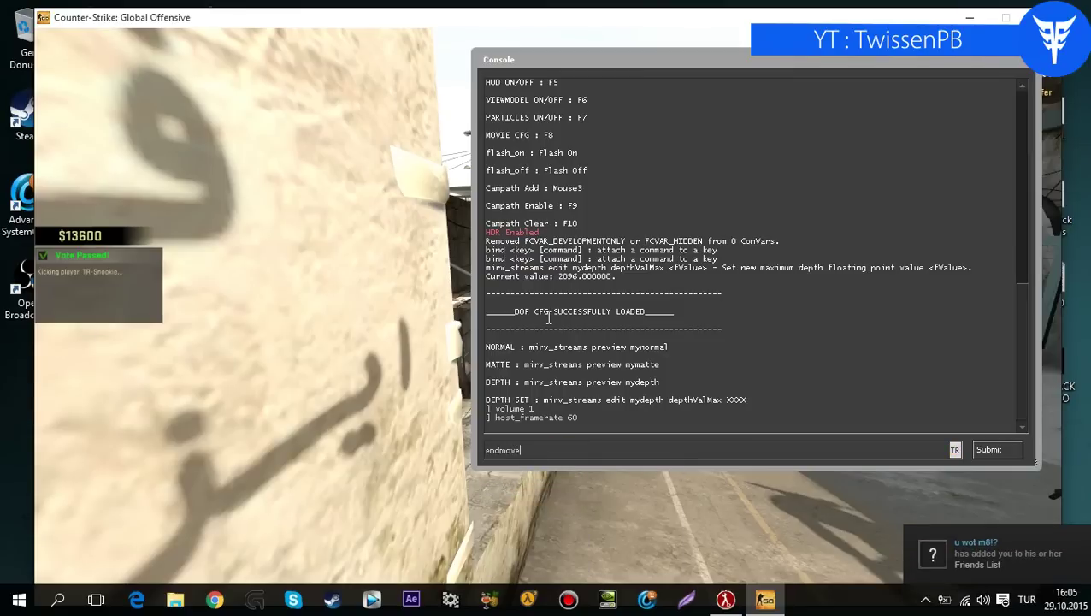
type("ie")
key("ctrl+a")
key("BackSpace")
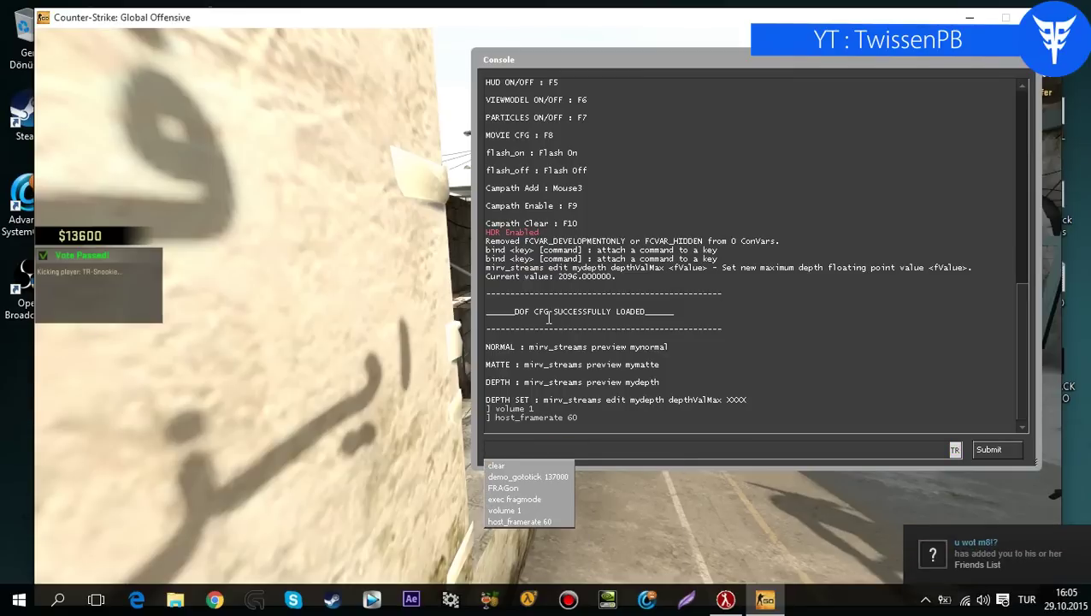
key("grave")
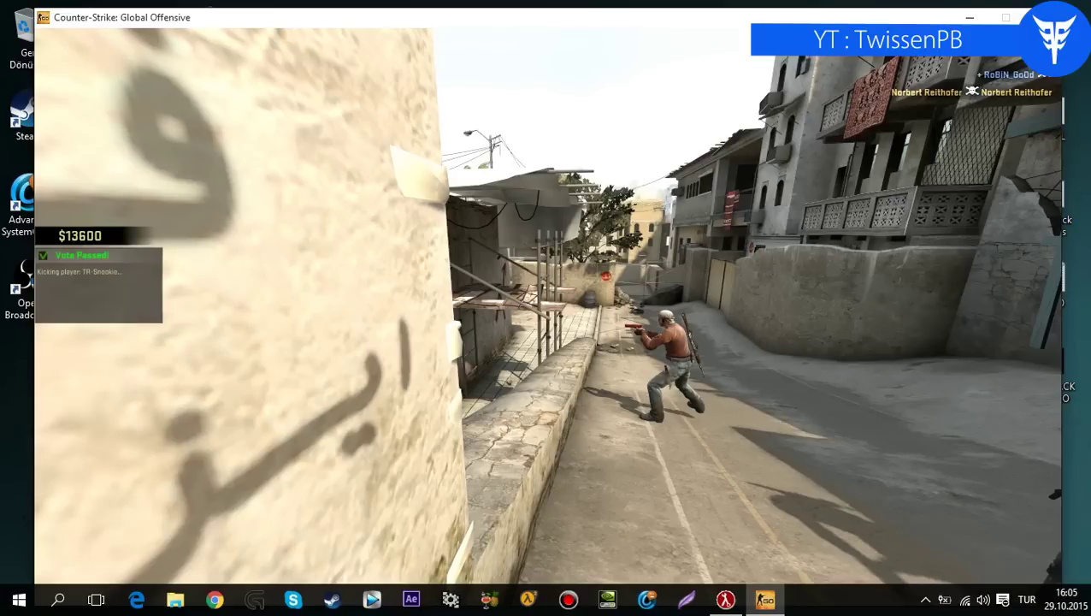
Switch the frame rate to 300 FPS and back to 60 FPS, checking the console output before closing it
key("grave")
key("grave")
key("grave")
key("grave")
key("grave")
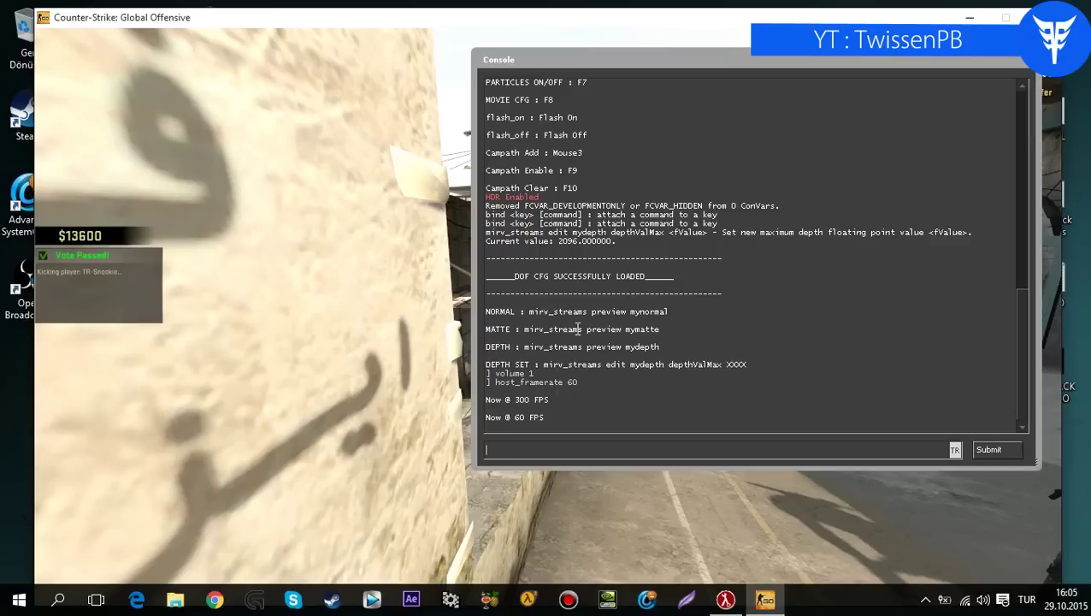
left_click(567, 441)
type("host_f")
key("grave")
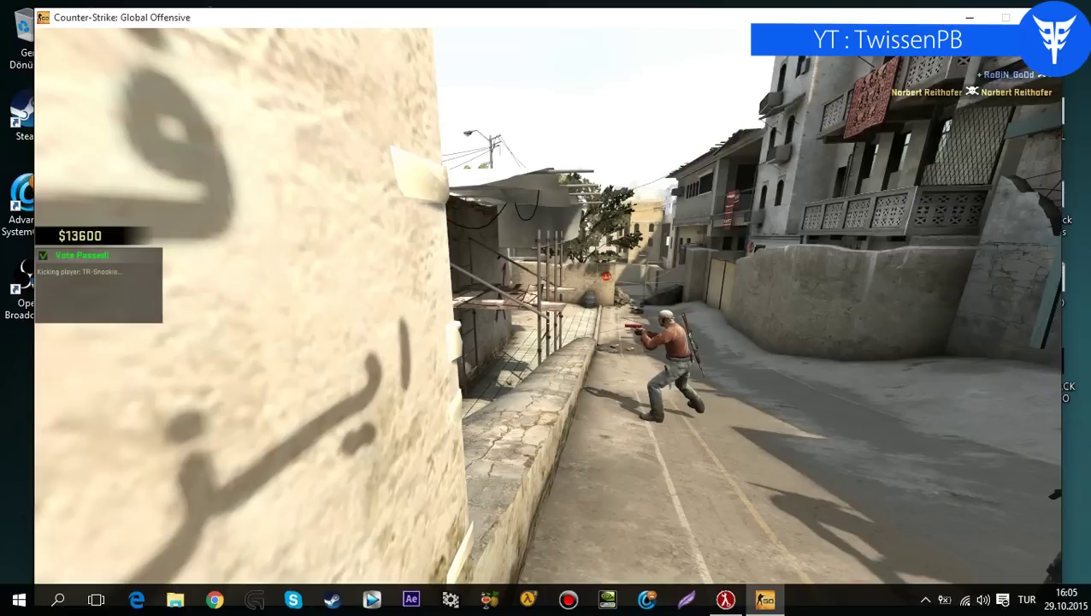
Play the demo and watch the sniper's kills from the first-person spectator view
key("shift+F2")
key("shift+F2")
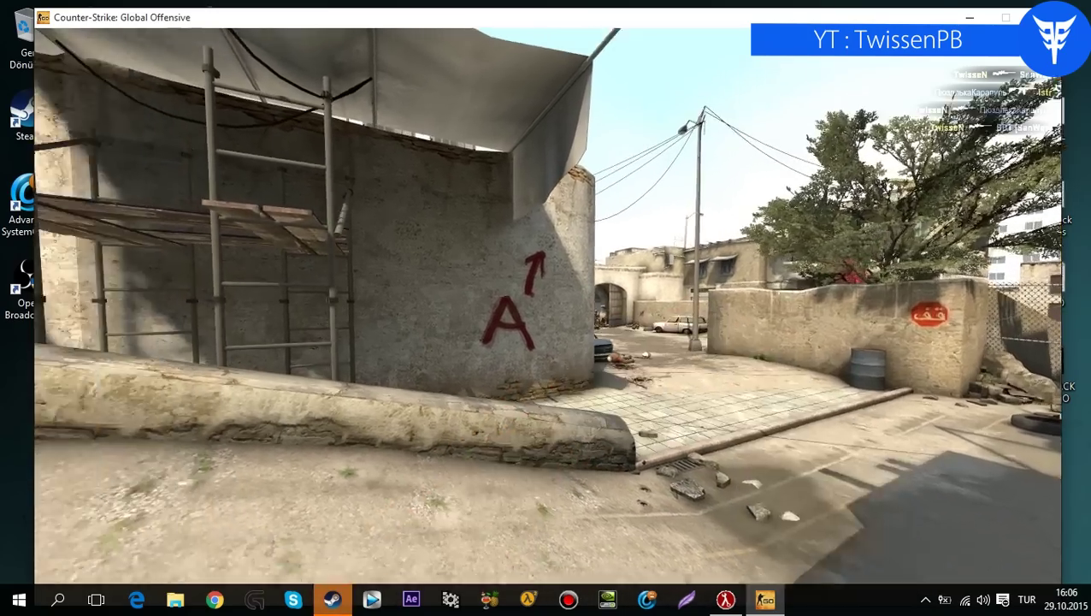
key("1")
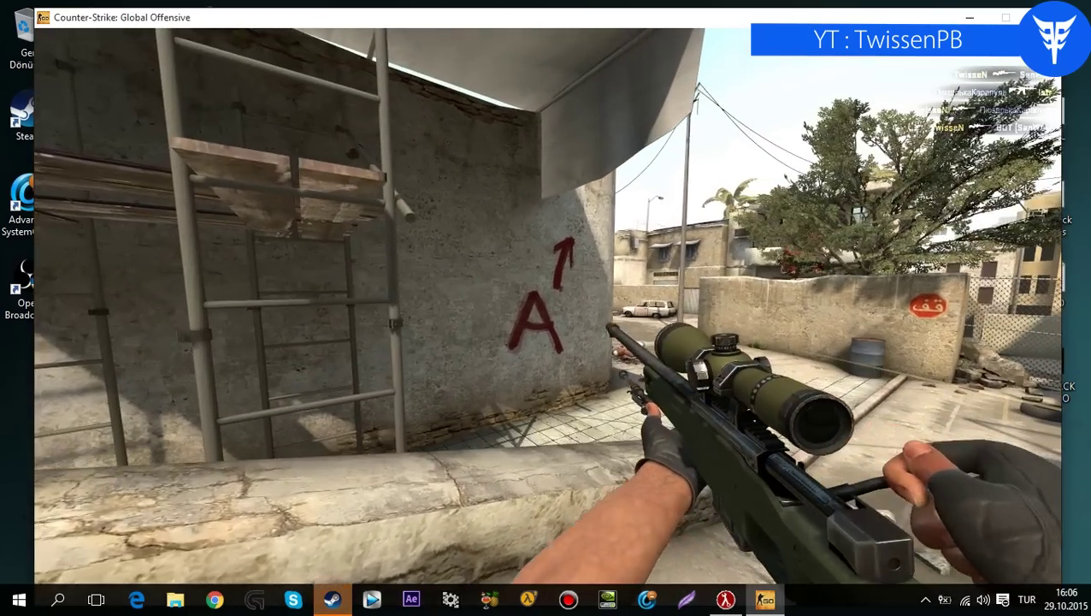
key("w")
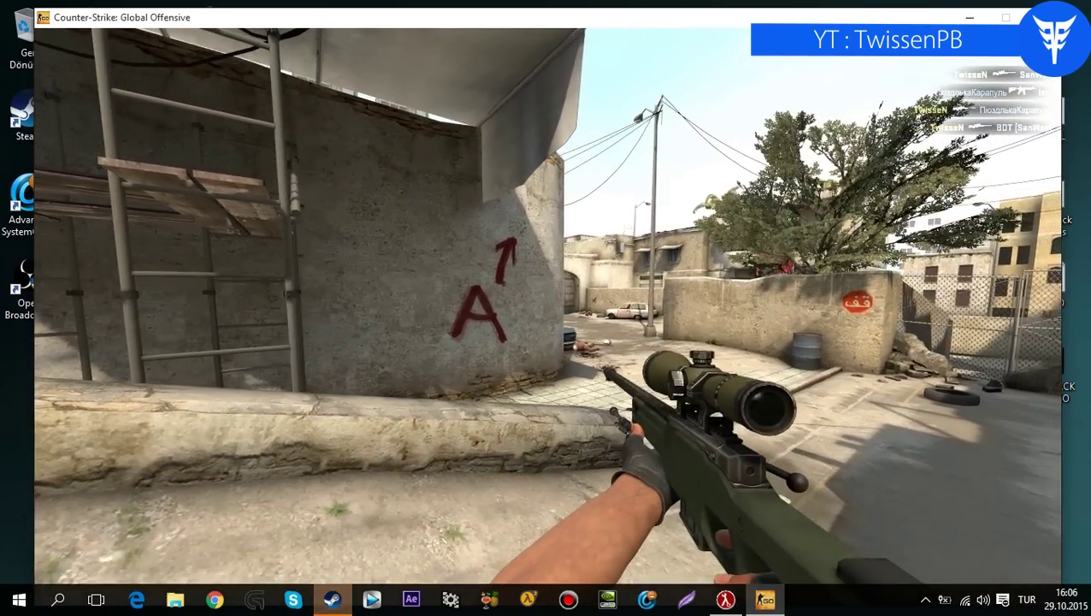
right_click(547, 305)
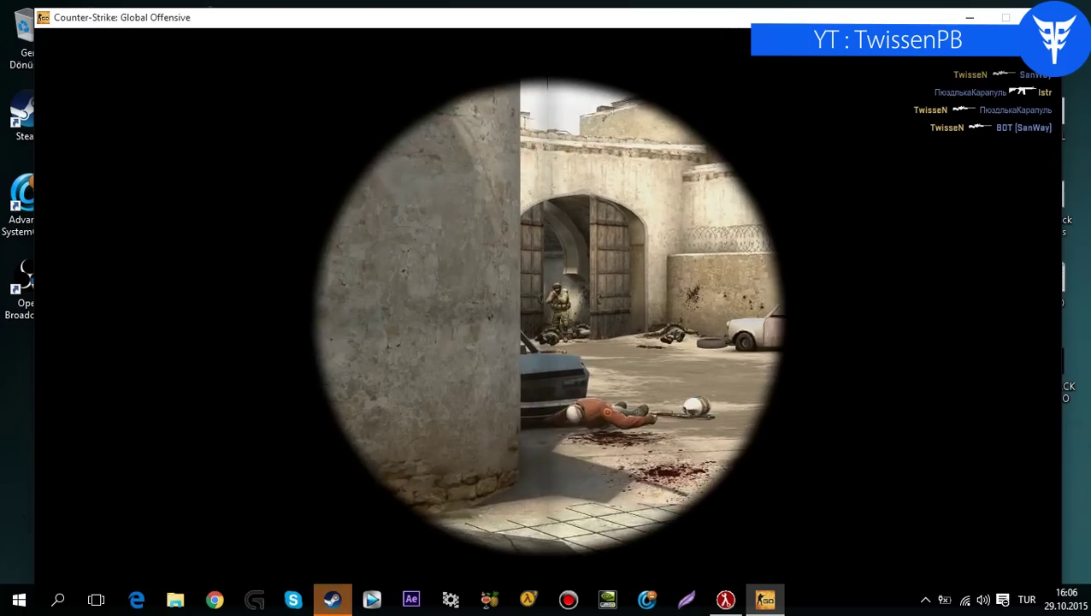
key("2")
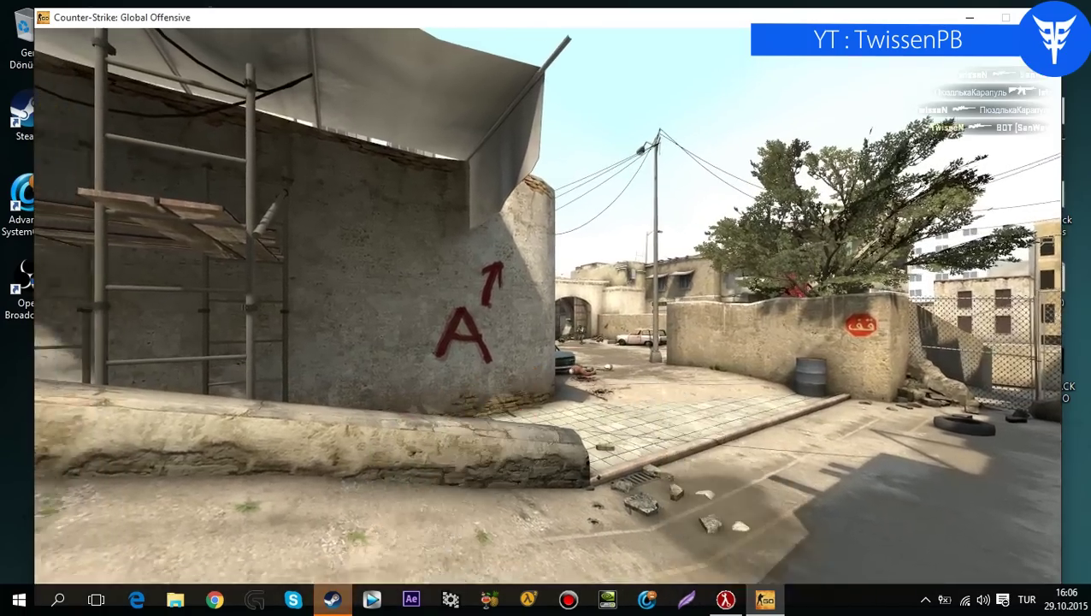
key("1")
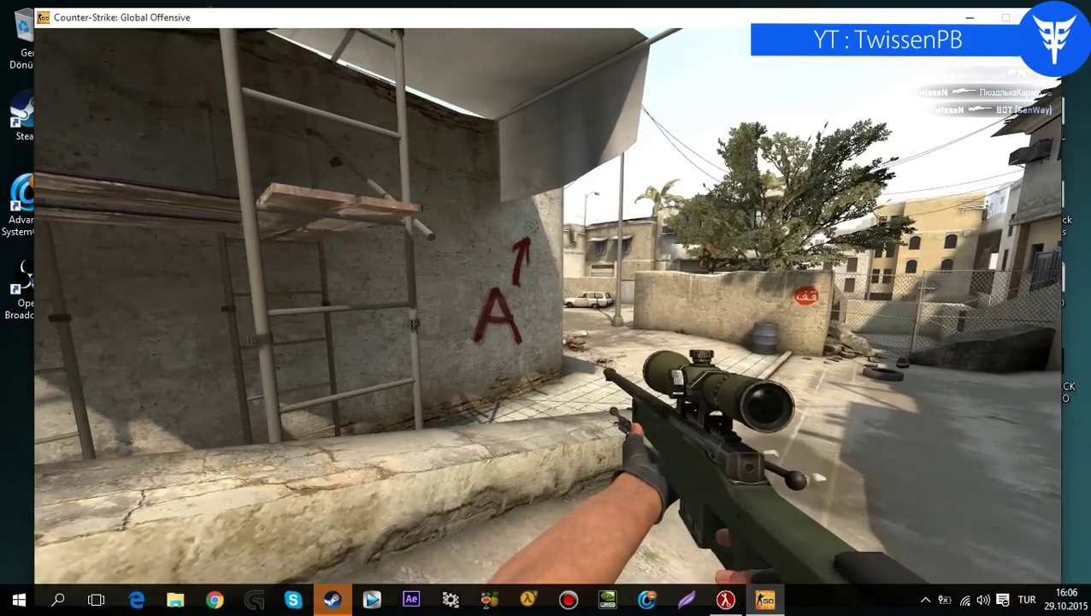
right_click(547, 305)
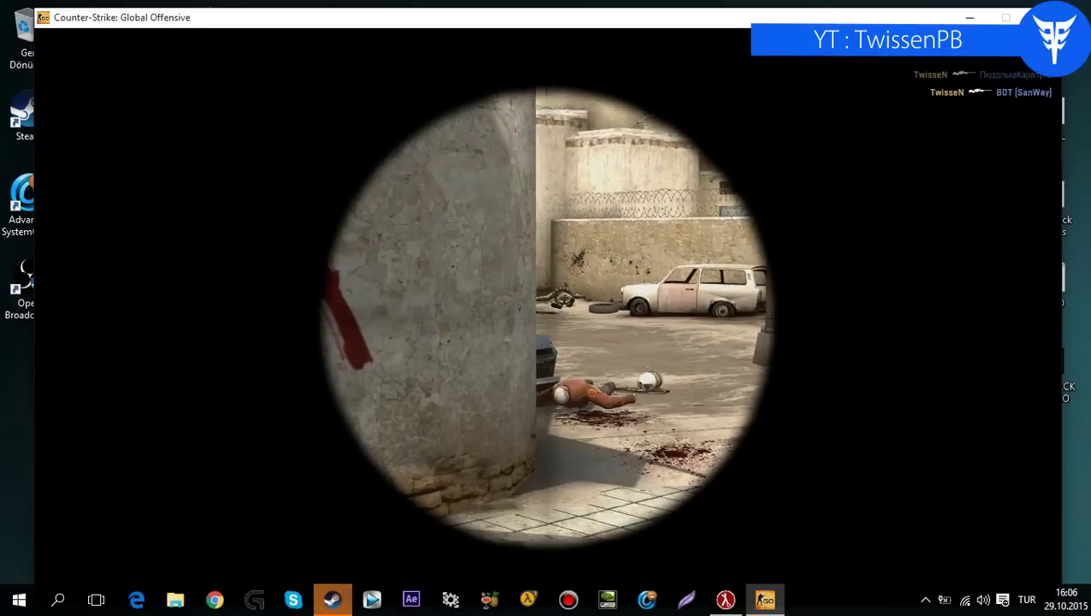
left_click(547, 316)
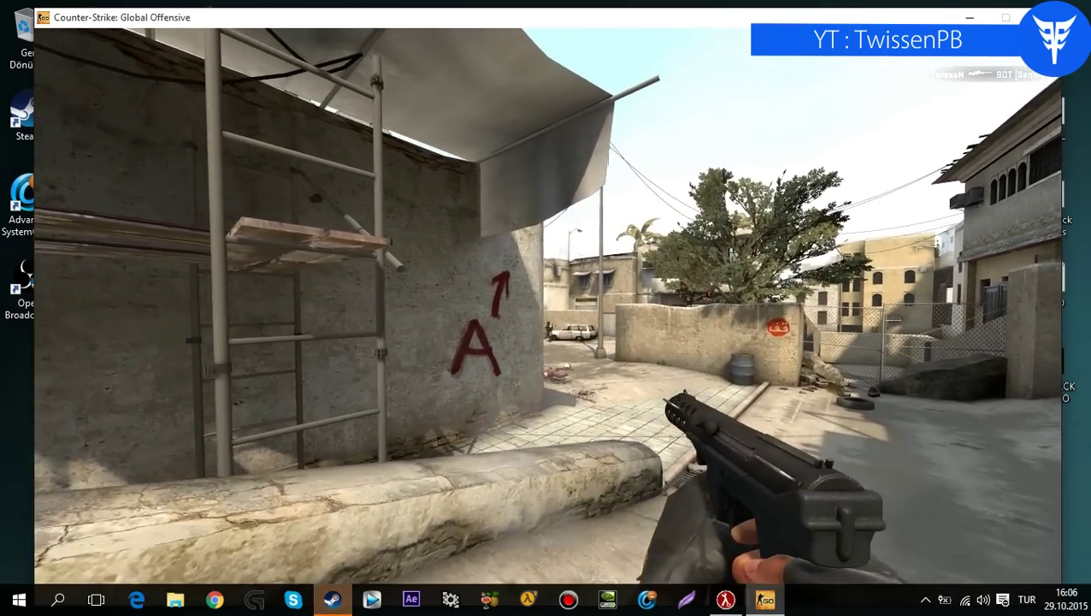
scroll(545, 308, "down", 3)
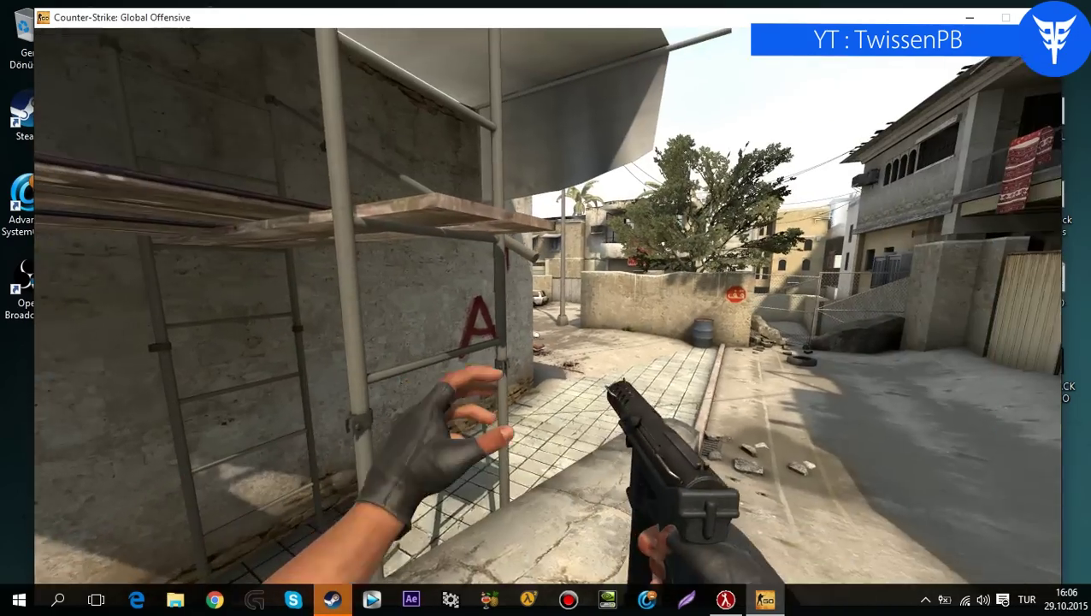
scroll(545, 308, "down", 1)
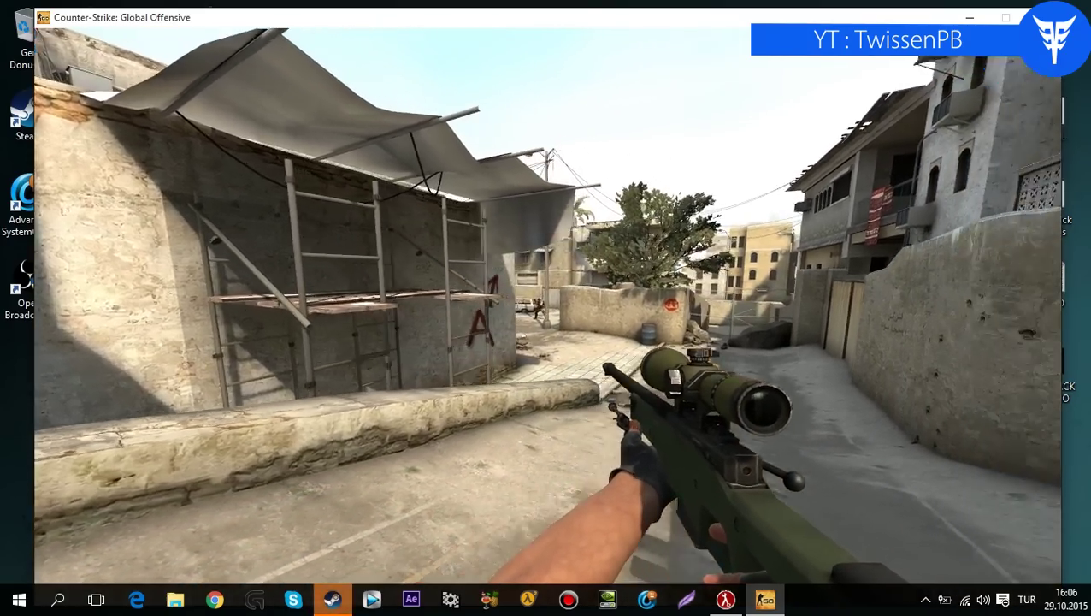
right_click(545, 307)
right_click(545, 308)
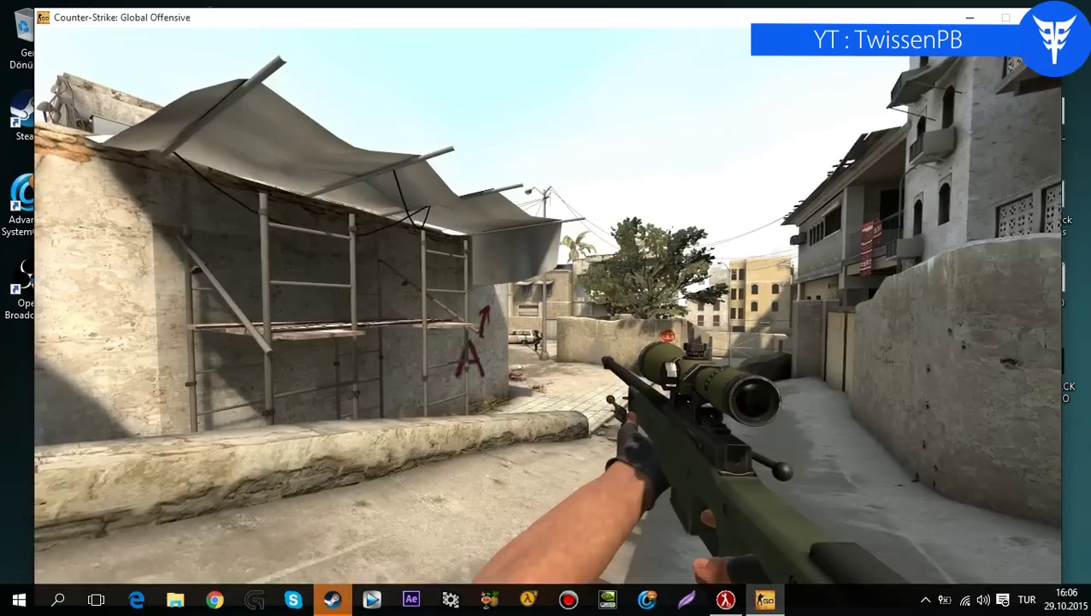
scroll(545, 307, "down", 1)
key("f")
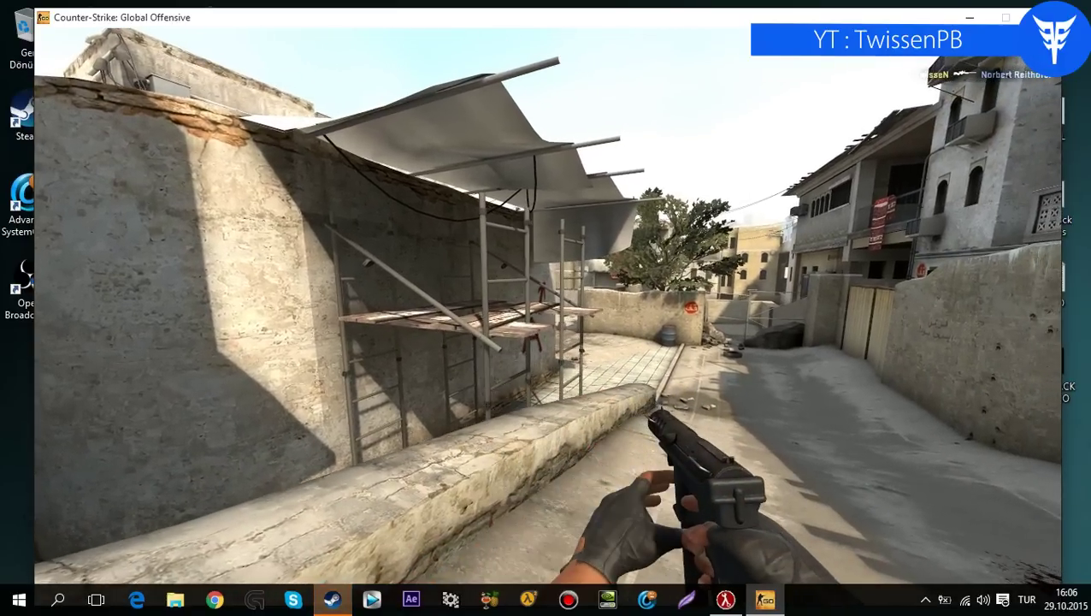
Pause the demo playback after the sniper's kills and switch to VirtualDub
key("d")
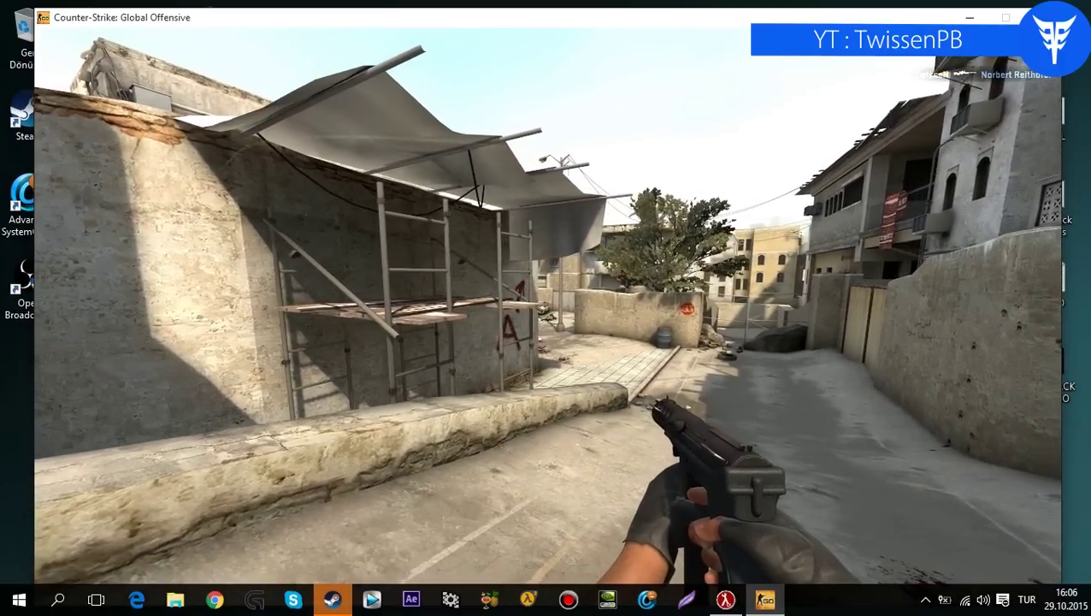
key("s")
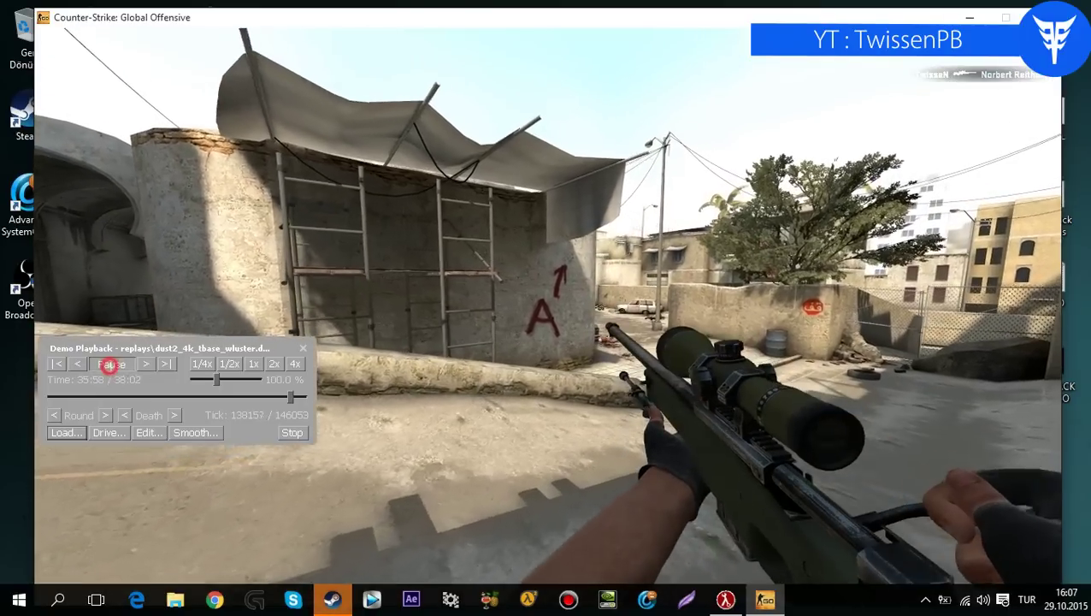
left_click(110, 364)
left_click(451, 598)
left_click(13, 25)
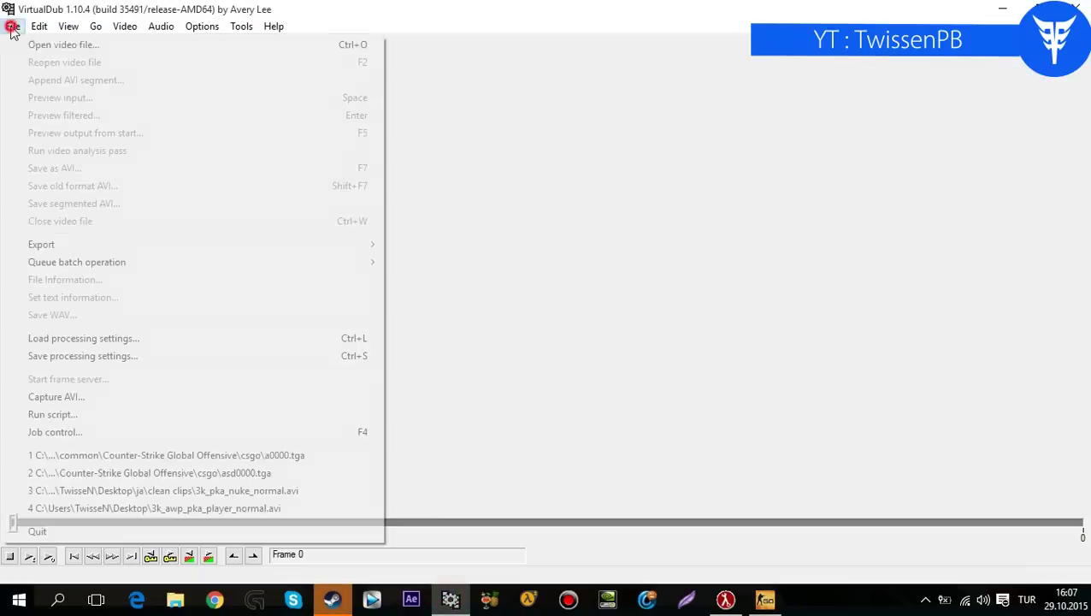
left_click(34, 45)
left_click(370, 278)
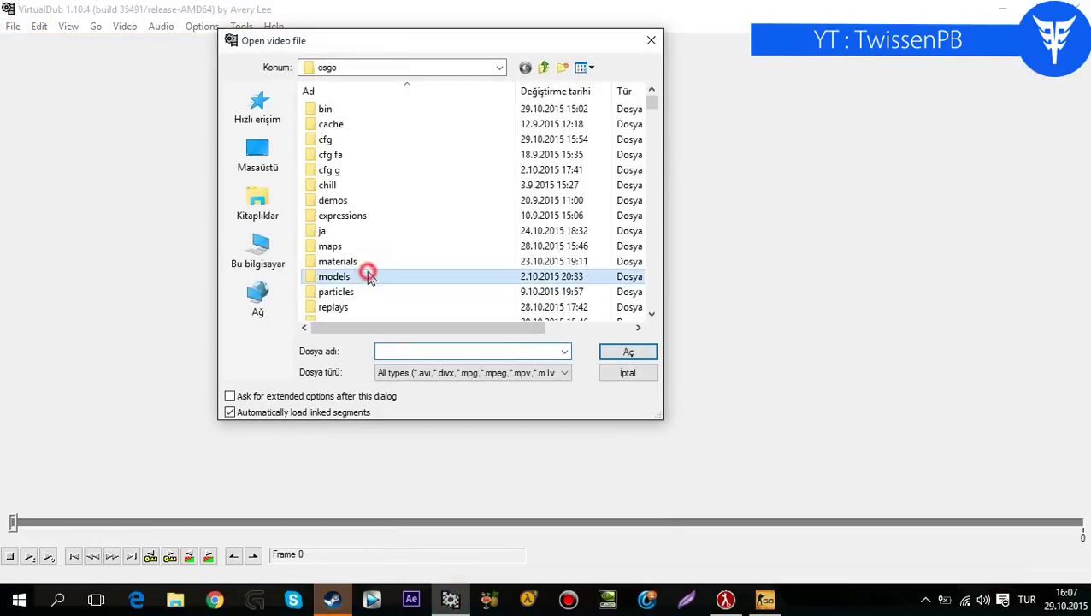
scroll(370, 256, "down", 3)
left_click(389, 351)
type("a")
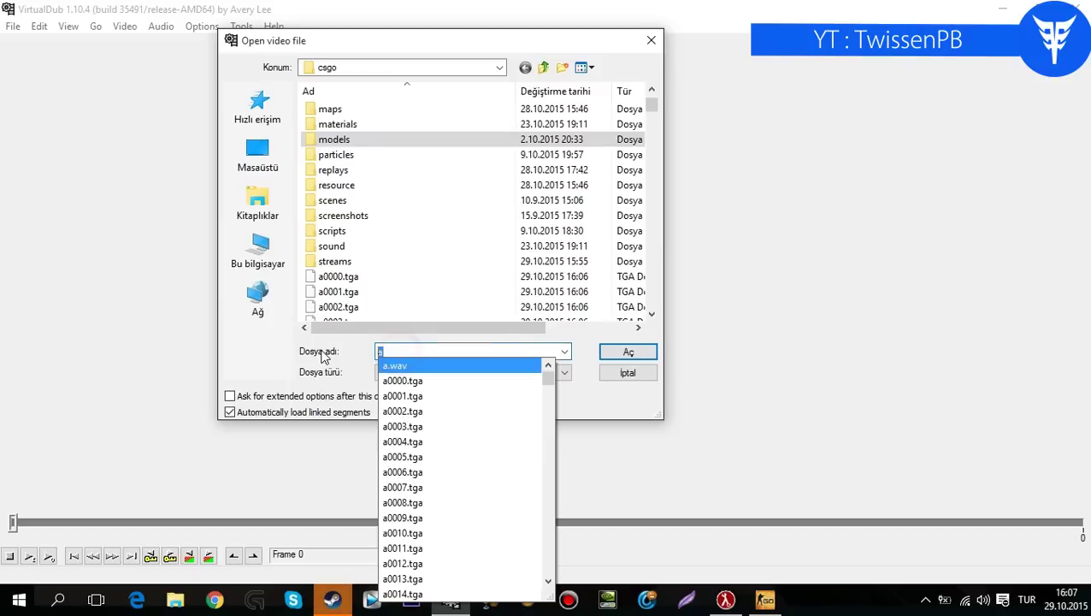
key("BackSpace")
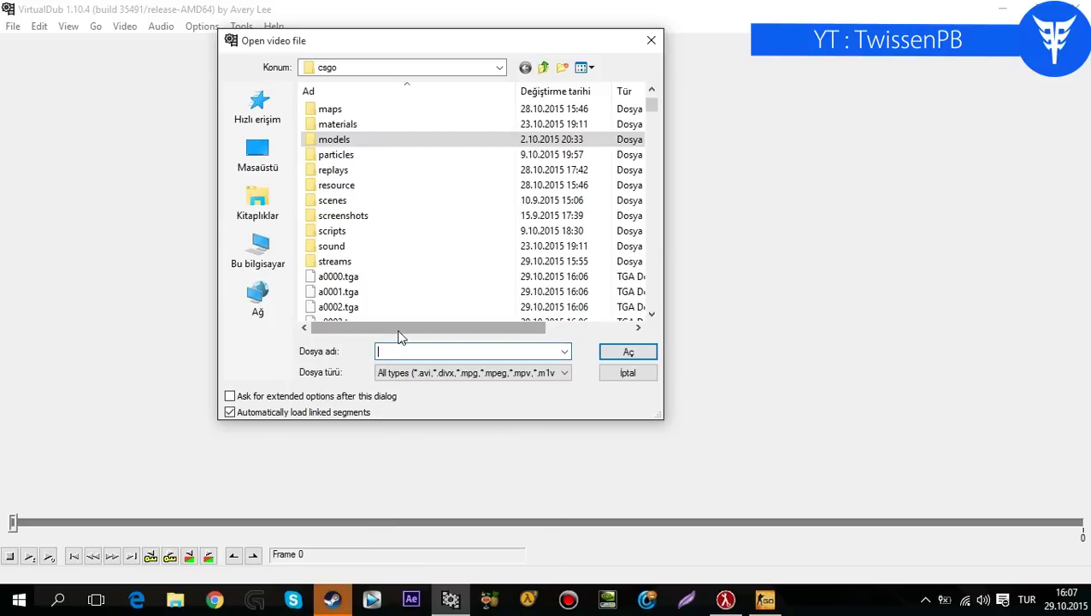
left_click(611, 374)
Switch to Counter-Strike: Global Offensive, run the disconnect command in the console and return to VirtualDub
left_click(759, 601)
type("dis")
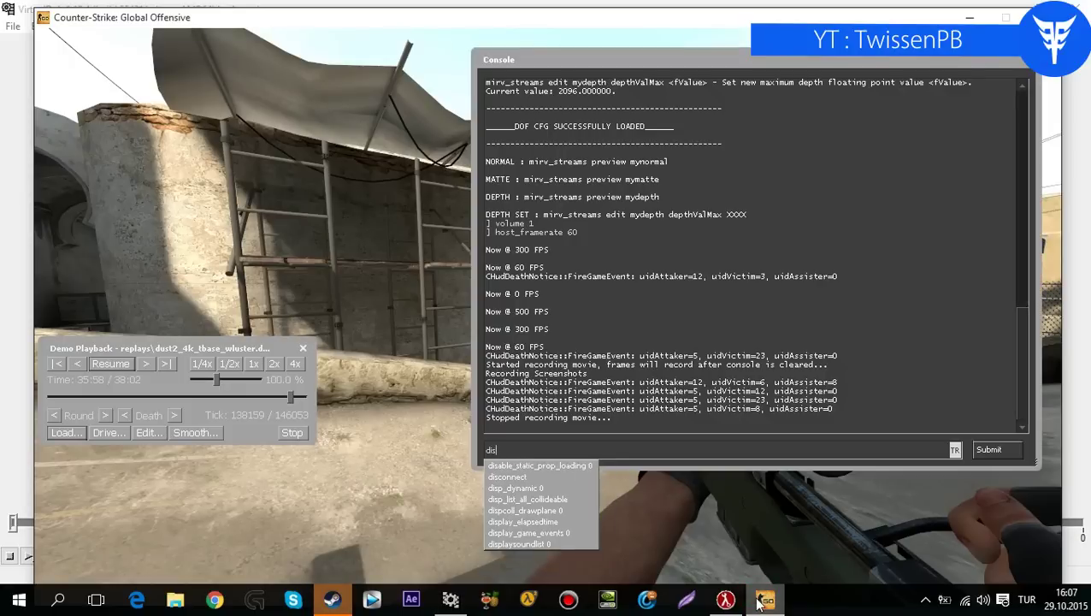
type("connect")
key("Return")
left_click(760, 601)
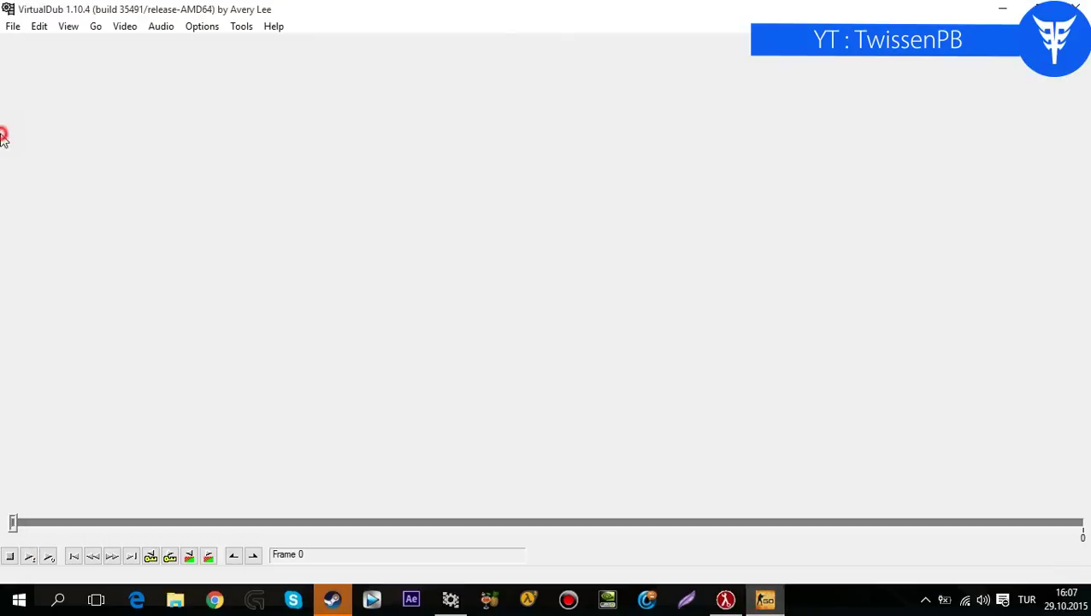
Open the recorded image sequence in VirtualDub, starting from a0000.tga in the csgo folder
left_click(13, 27)
left_click(19, 44)
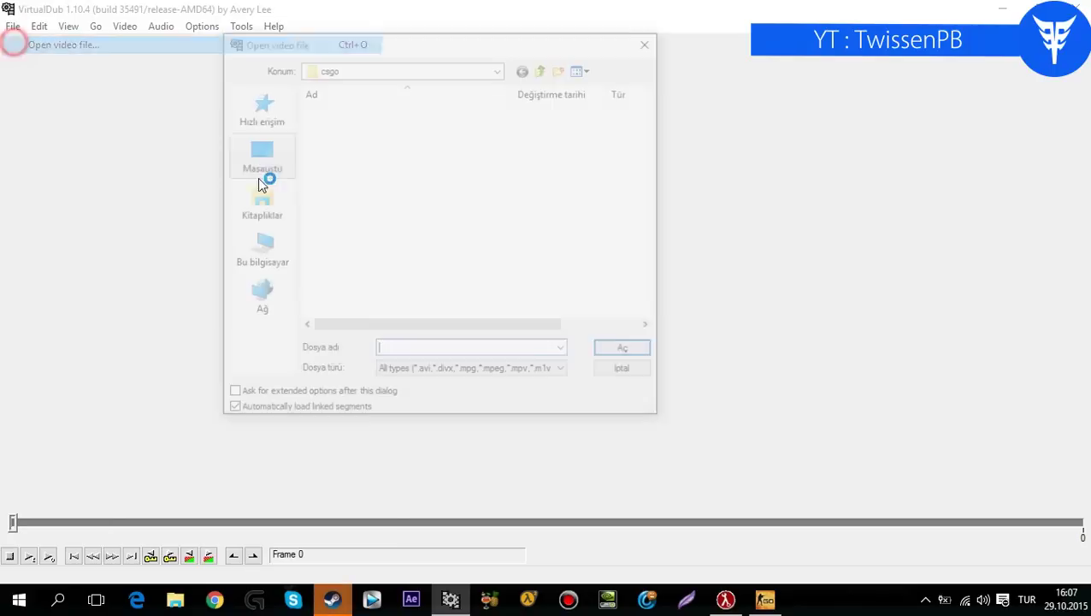
scroll(359, 257, "down", 3)
left_click(354, 277)
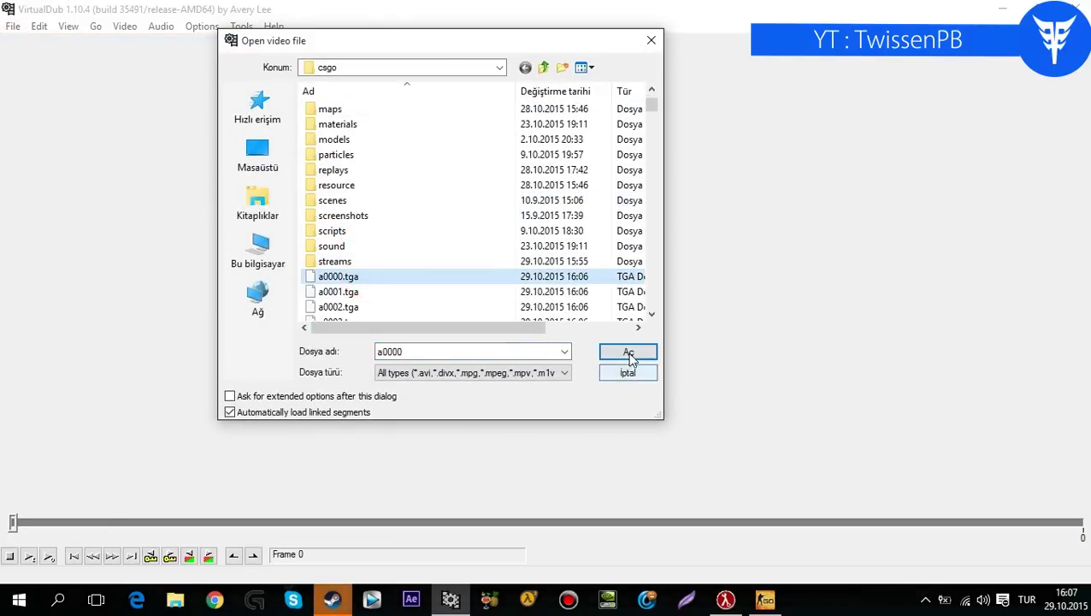
left_click(626, 353)
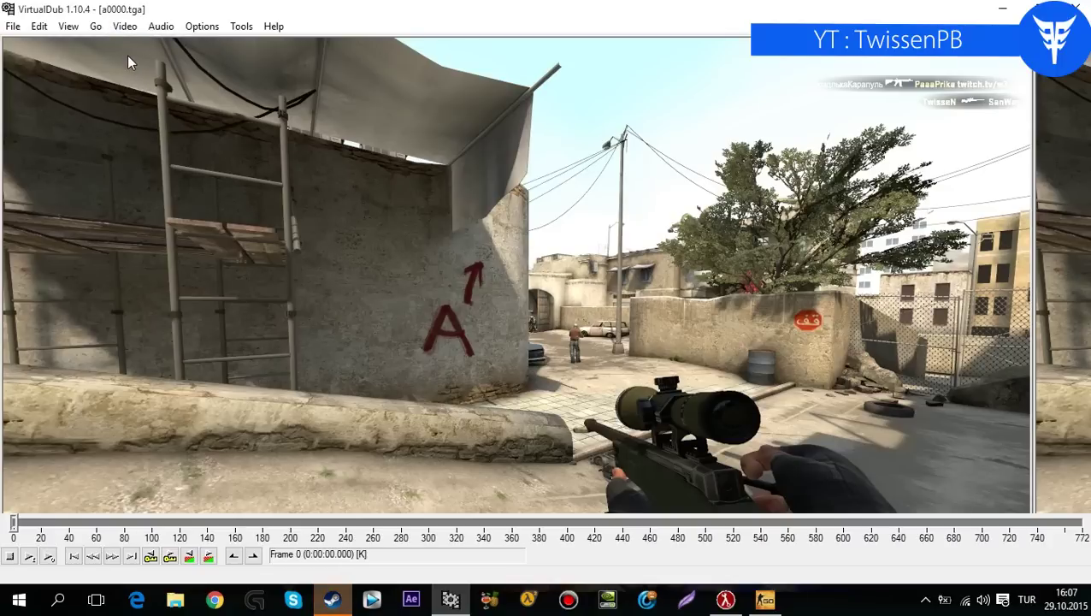
Change the source frame rate of the video to 60 fps, processing all frames
left_click(125, 27)
left_click(145, 61)
left_click(195, 98)
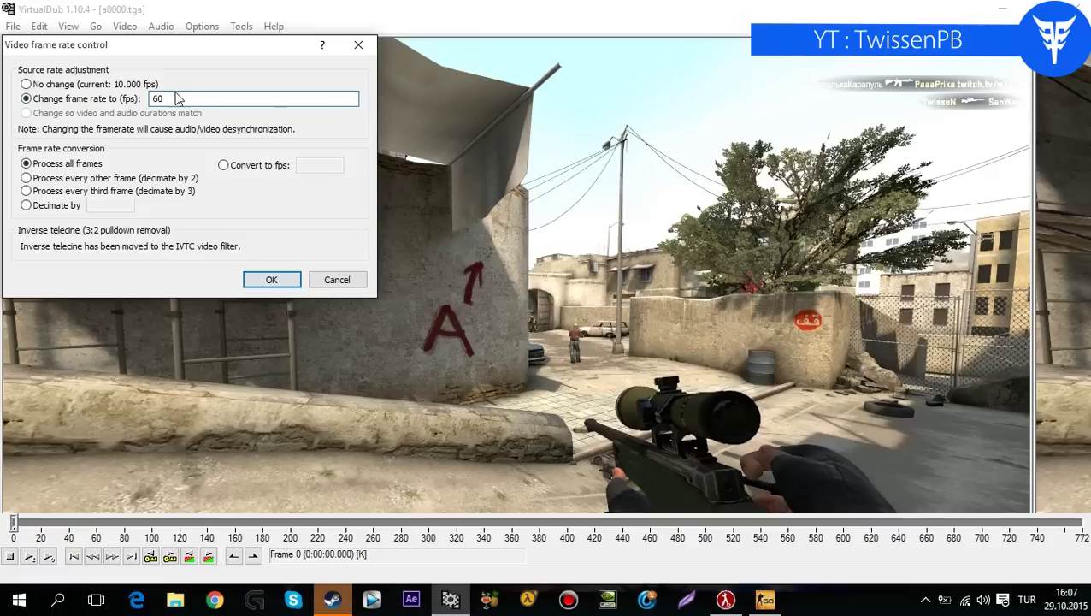
left_click(272, 279)
Choose Lagarith Lossless Codec as the video compression
left_click(125, 26)
mouse_move(159, 25)
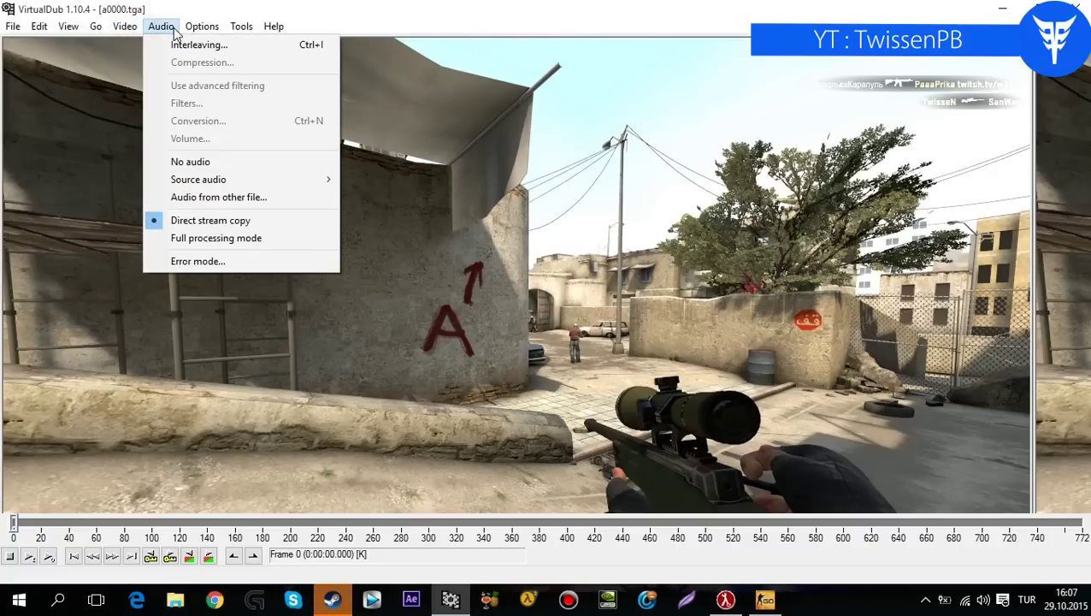
mouse_move(125, 27)
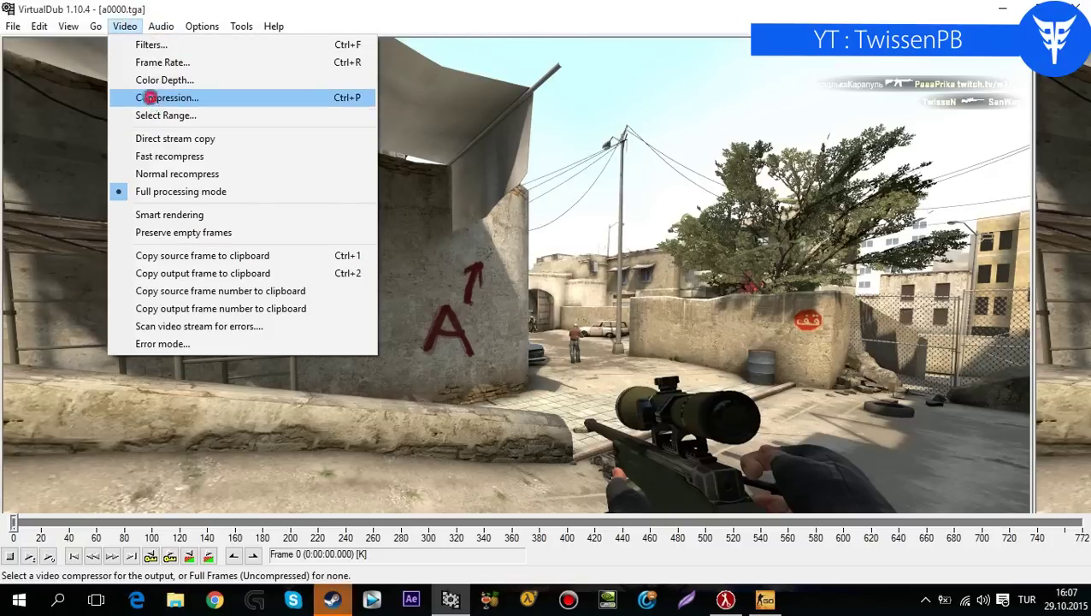
left_click(146, 97)
left_click(48, 124)
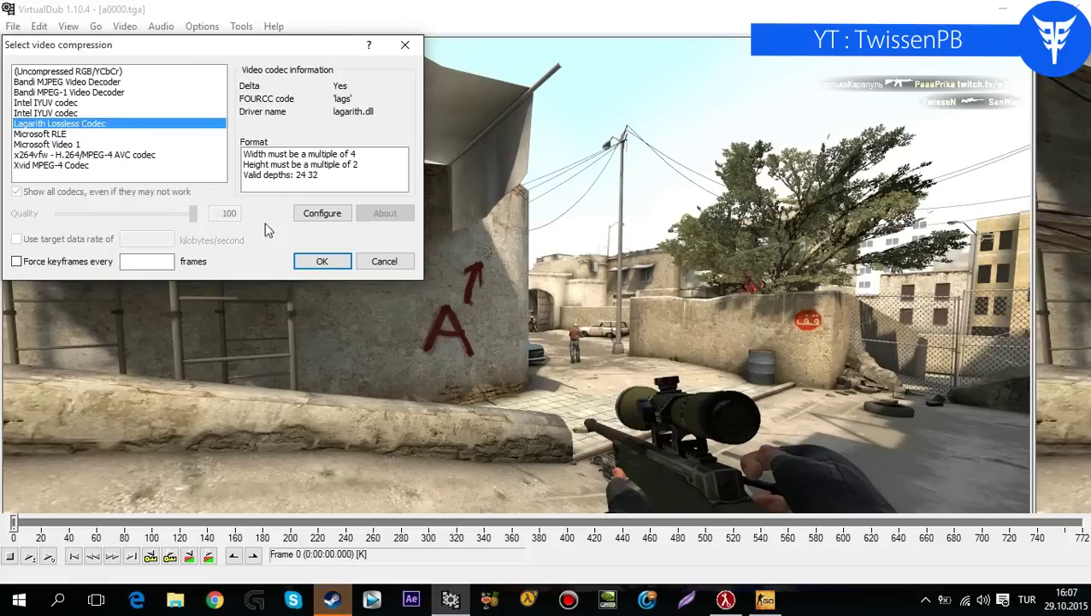
Configure the Lagarith codec to use YV12 mode and accept the compression settings
left_click(318, 215)
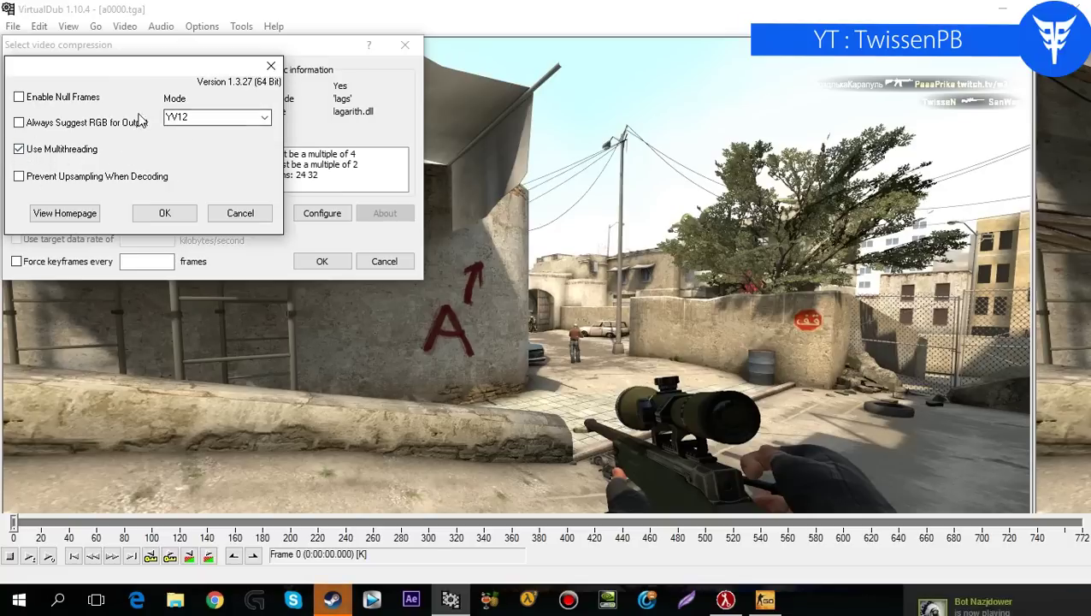
left_click_drag(169, 117, 243, 123)
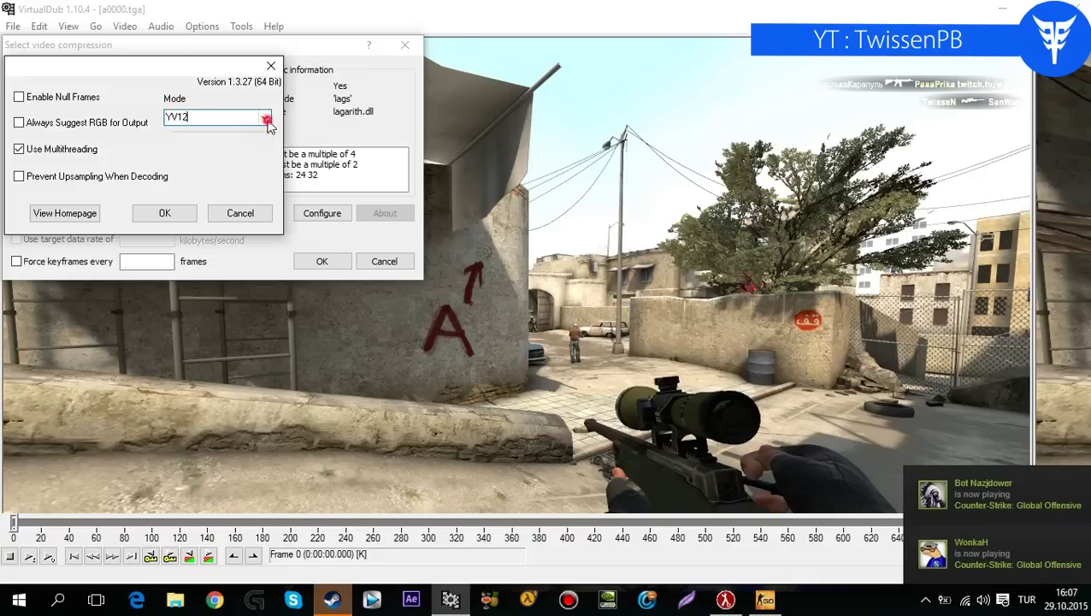
left_click(263, 117)
left_click(207, 166)
left_click(171, 213)
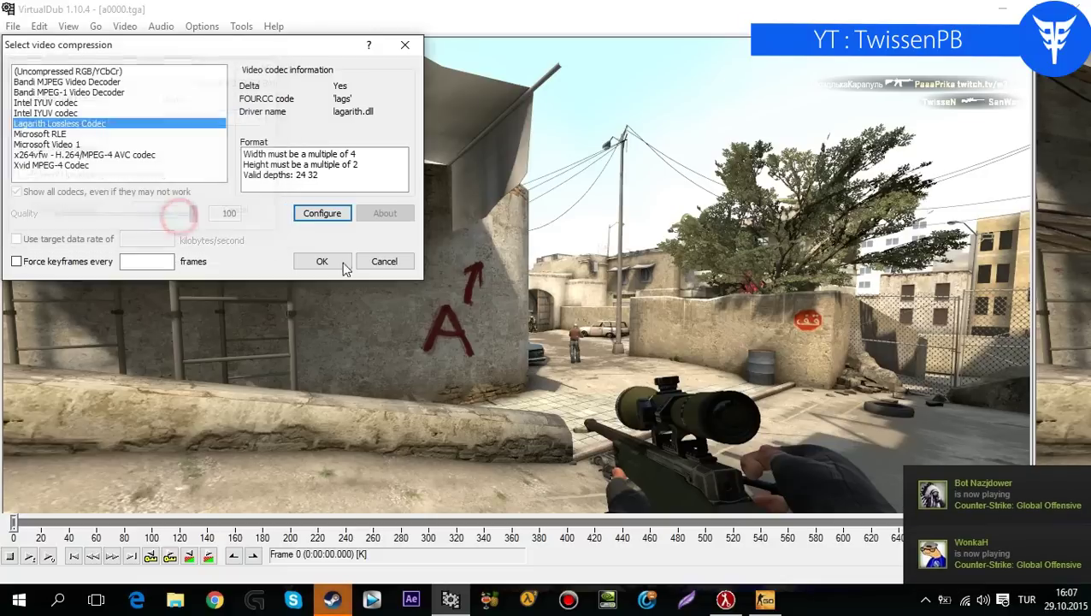
left_click(322, 260)
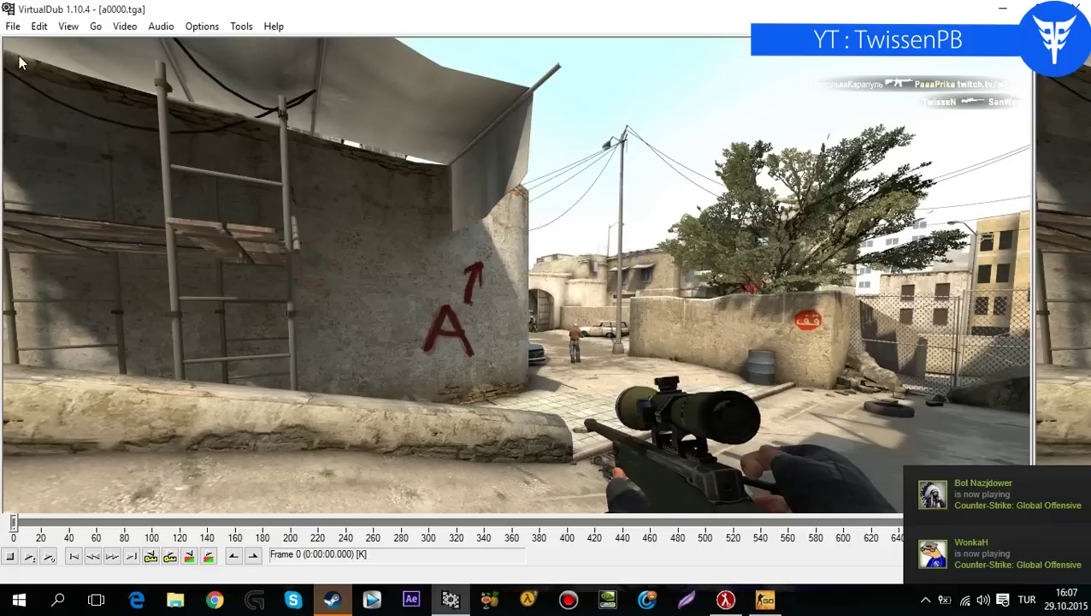
Load the WAV file named a from the csgo folder as the clip's external audio
left_click(161, 26)
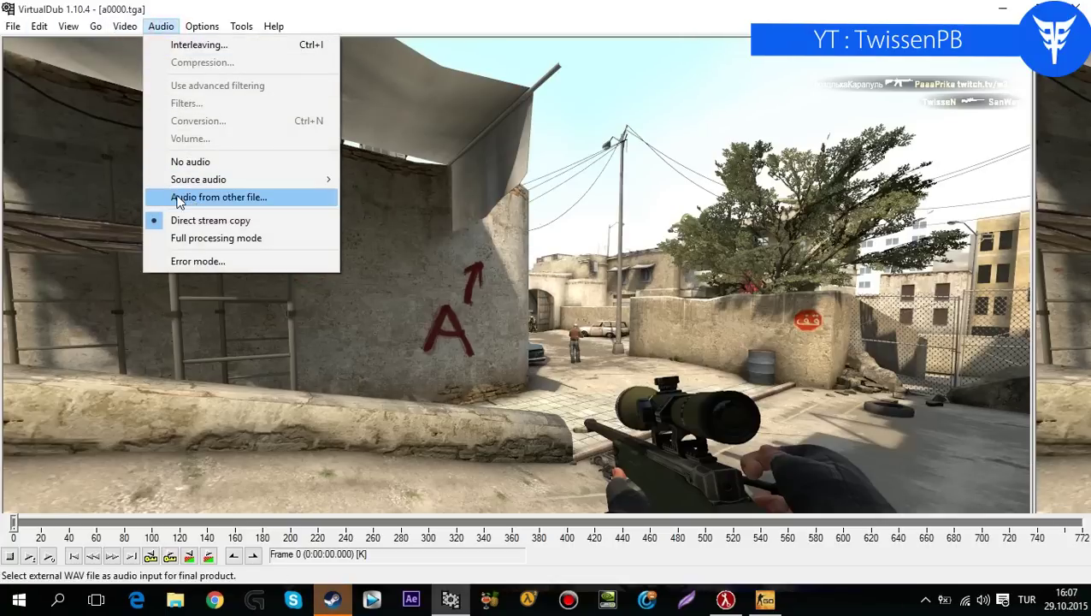
left_click(246, 199)
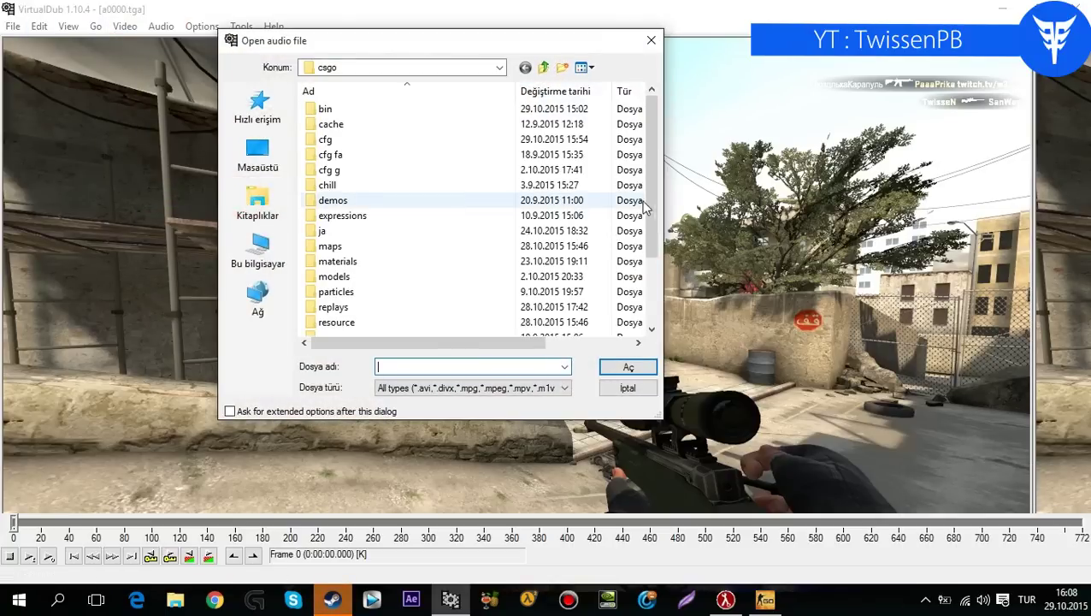
scroll(649, 222, "down", 2)
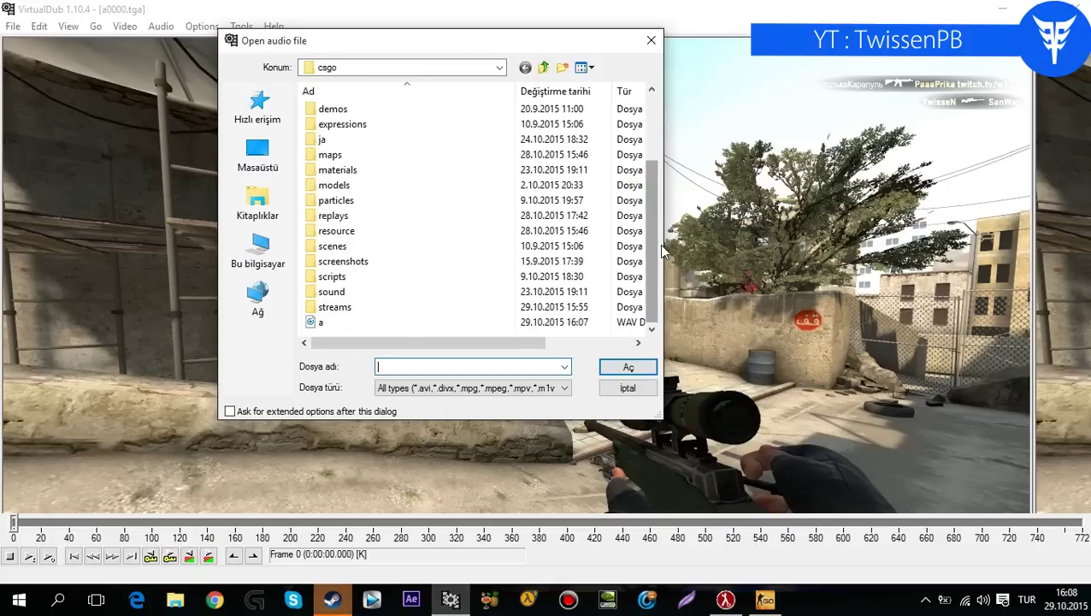
left_click_drag(663, 248, 710, 248)
left_click(398, 323)
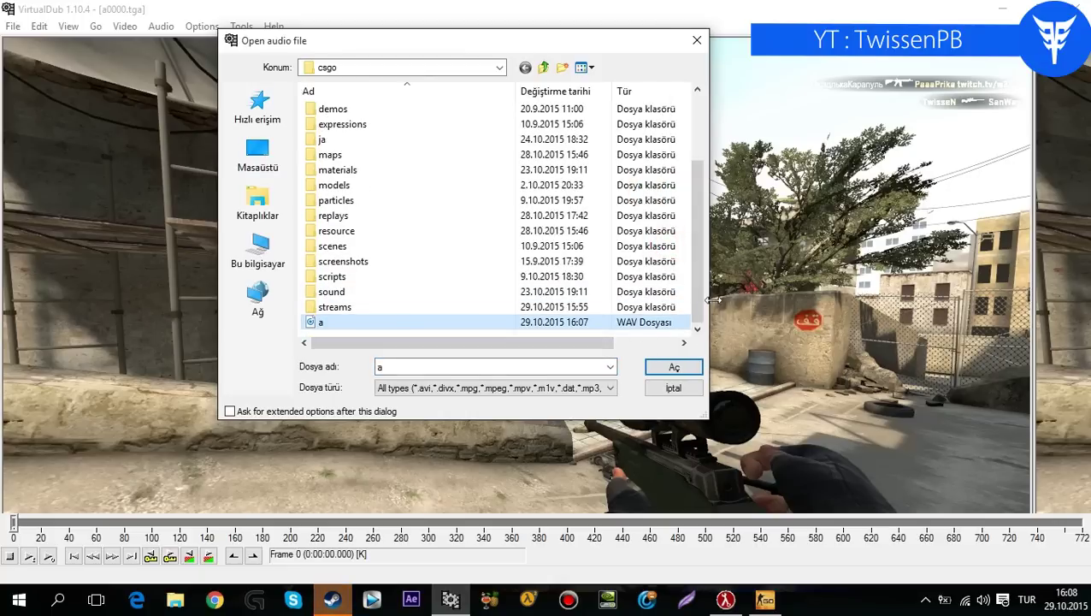
left_click_drag(712, 299, 1025, 280)
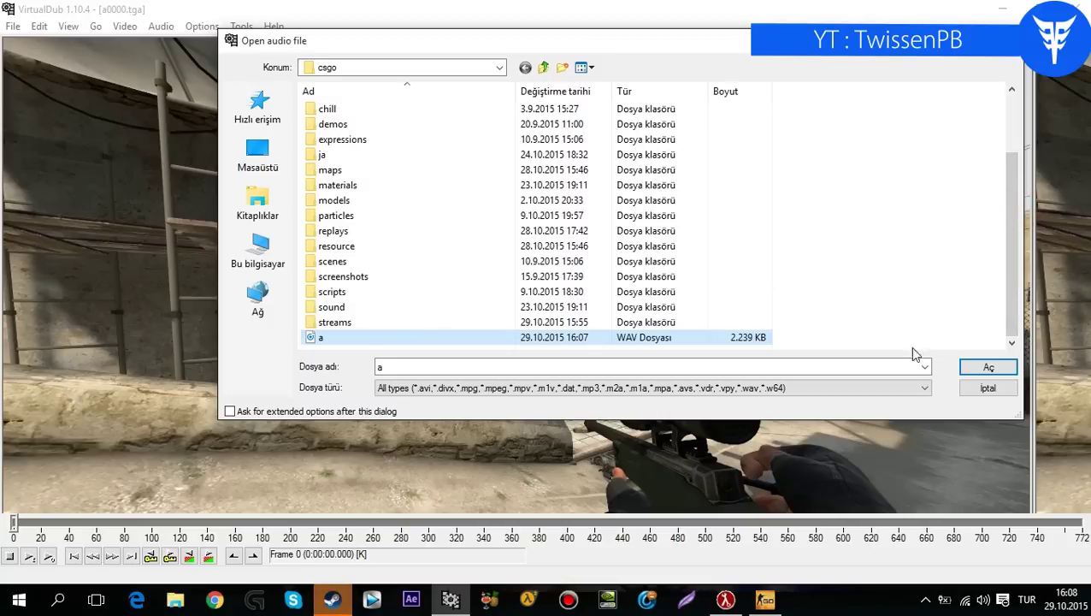
left_click(983, 369)
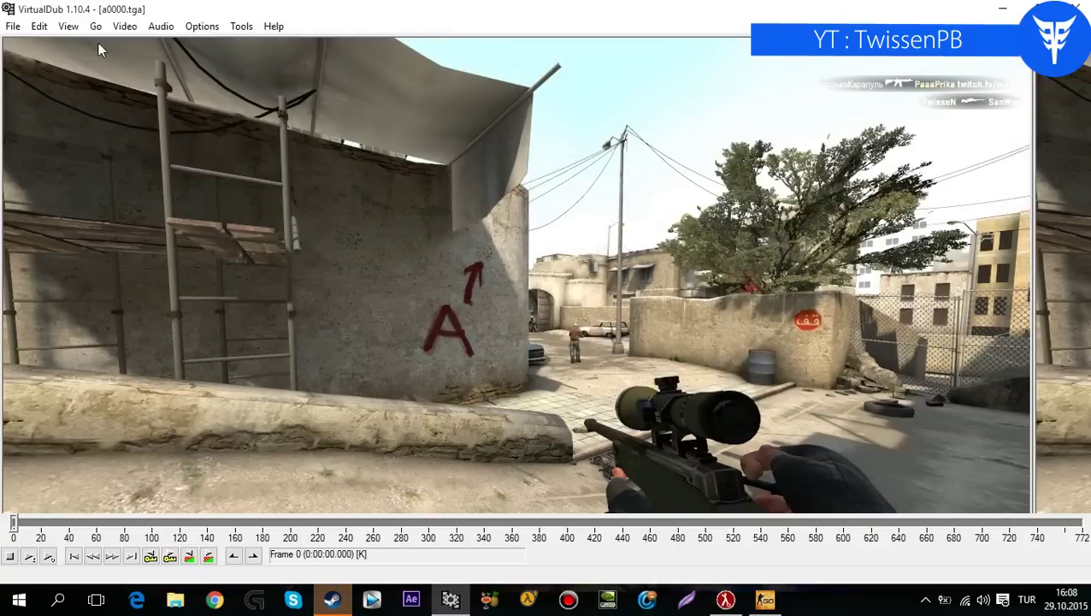
Save the clip to the desktop as an AVI named twissen_4k and change the processing thread priority during rendering
left_click(12, 27)
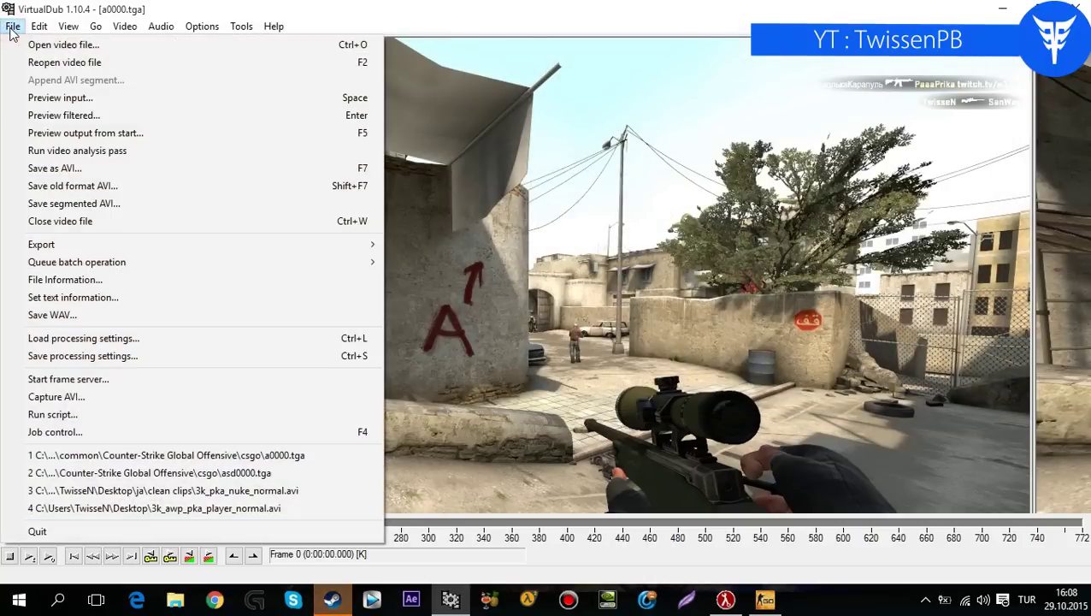
left_click(38, 168)
left_click(158, 337)
double_click(158, 336)
type("t")
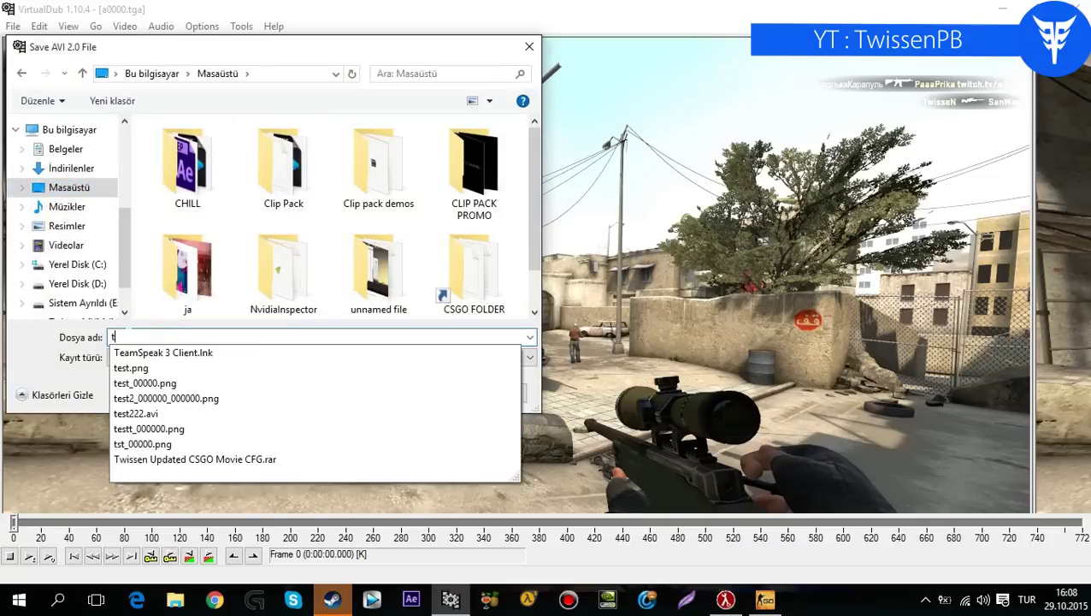
type("wissen_4k")
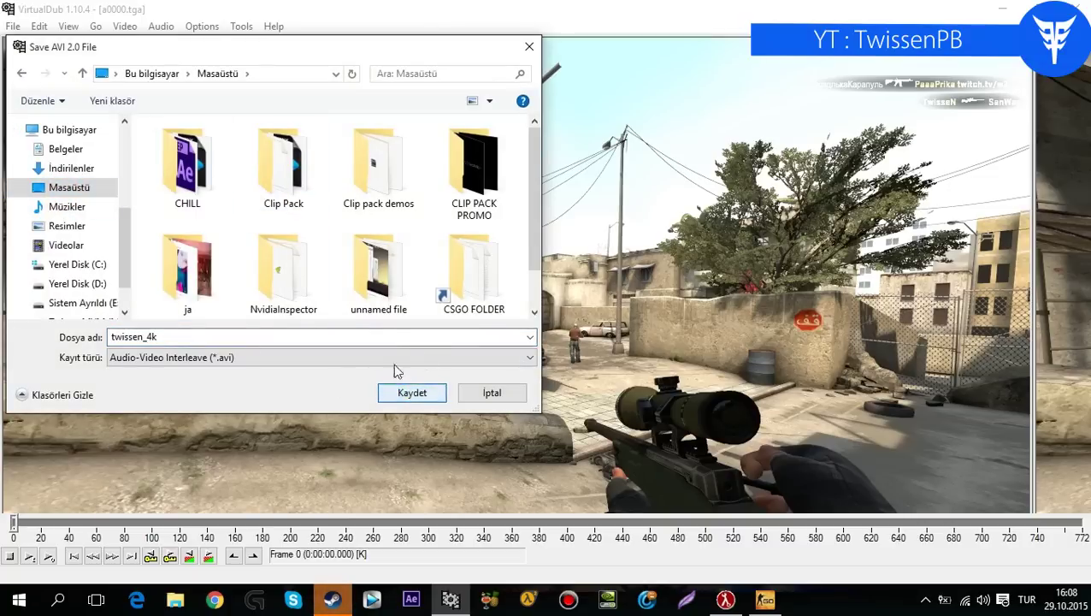
left_click(415, 394)
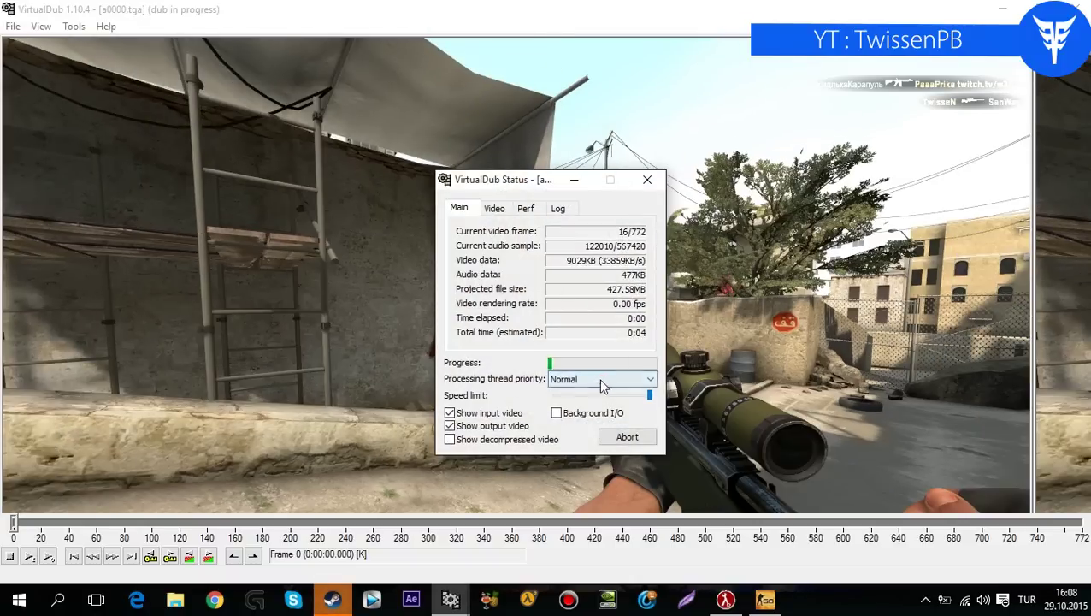
left_click(604, 379)
left_click(564, 466)
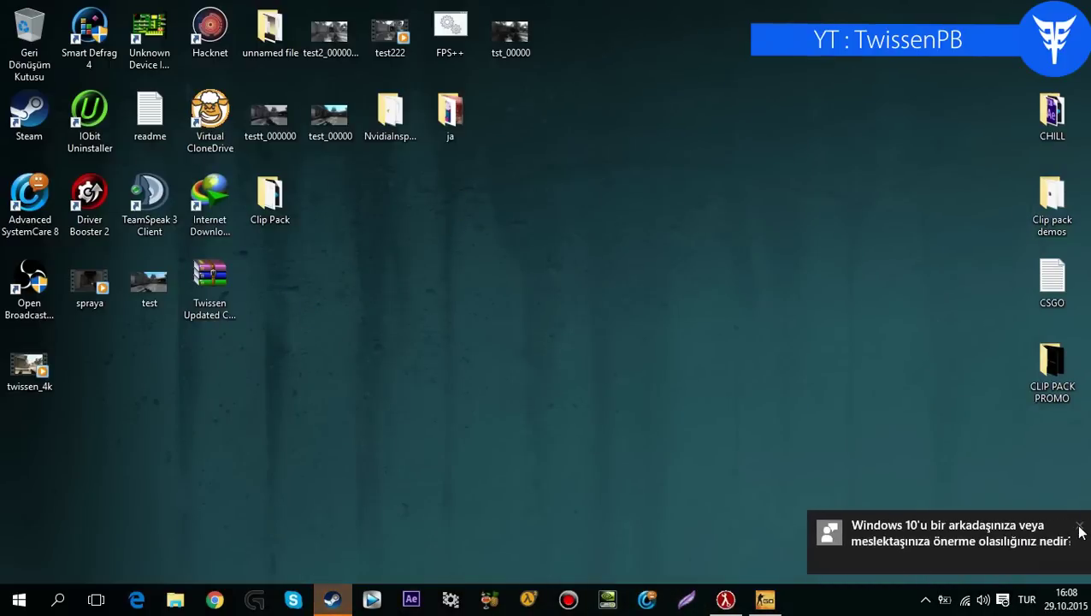
Dismiss the Windows notification, play the twissen_4k video from the desktop in a media player, pause it and close the player
left_click(1079, 531)
right_click(38, 381)
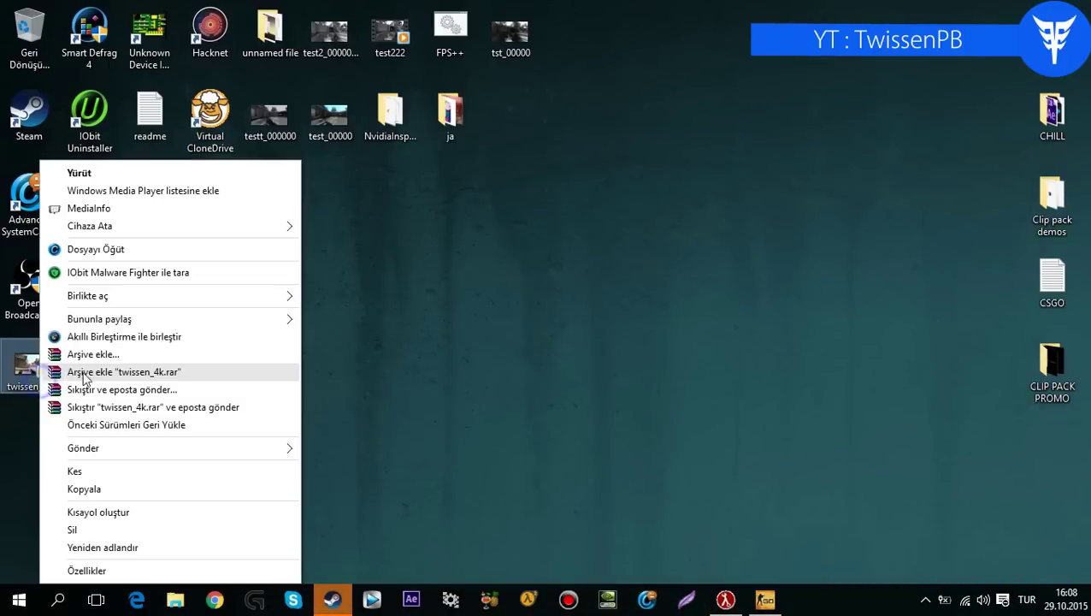
mouse_move(117, 296)
left_click(335, 346)
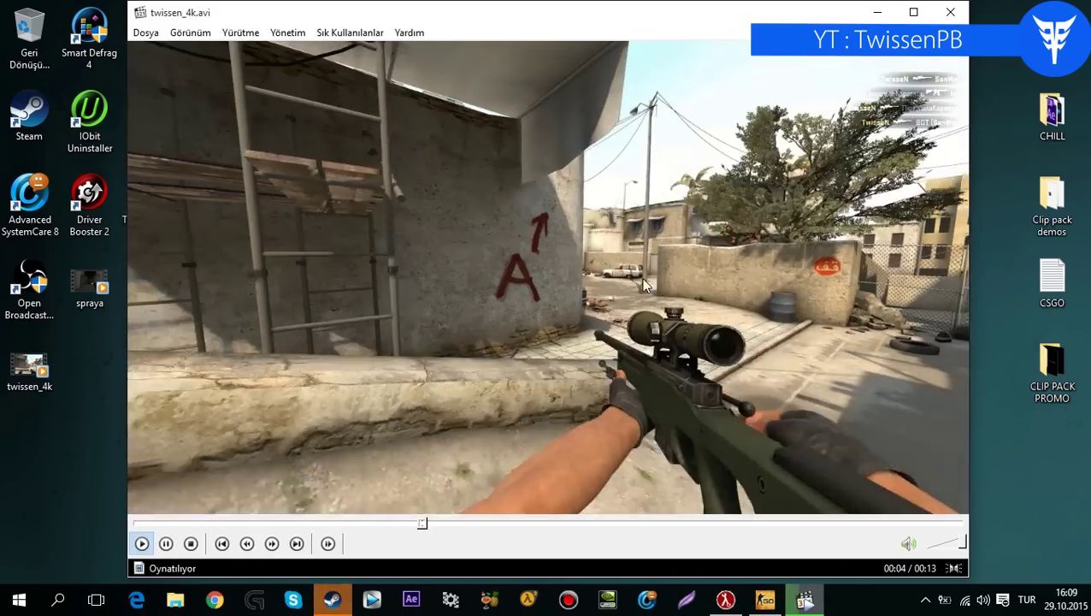
left_click(507, 302)
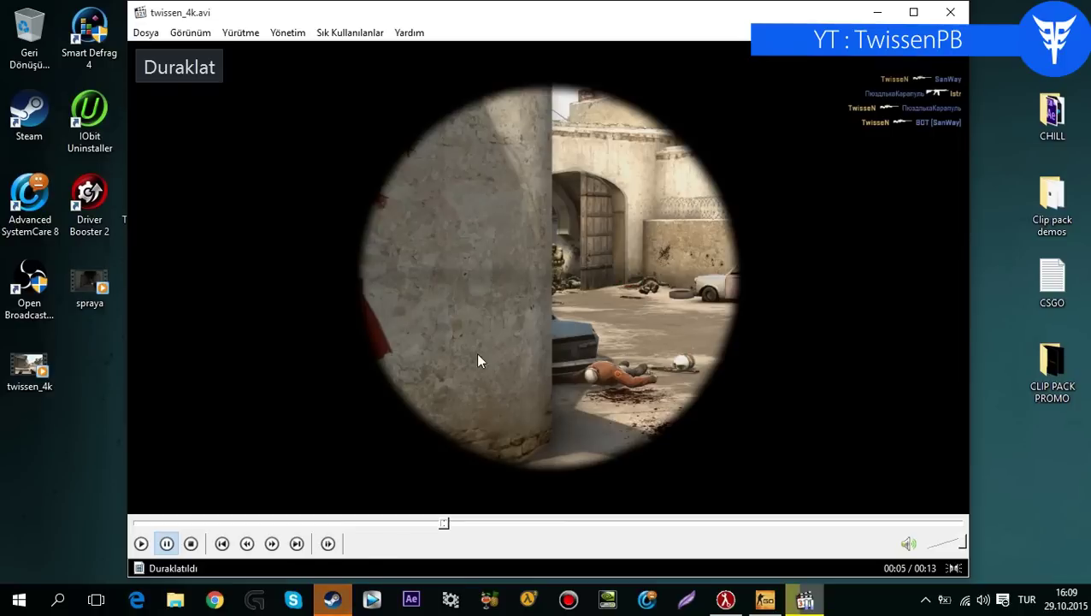
left_click(961, 13)
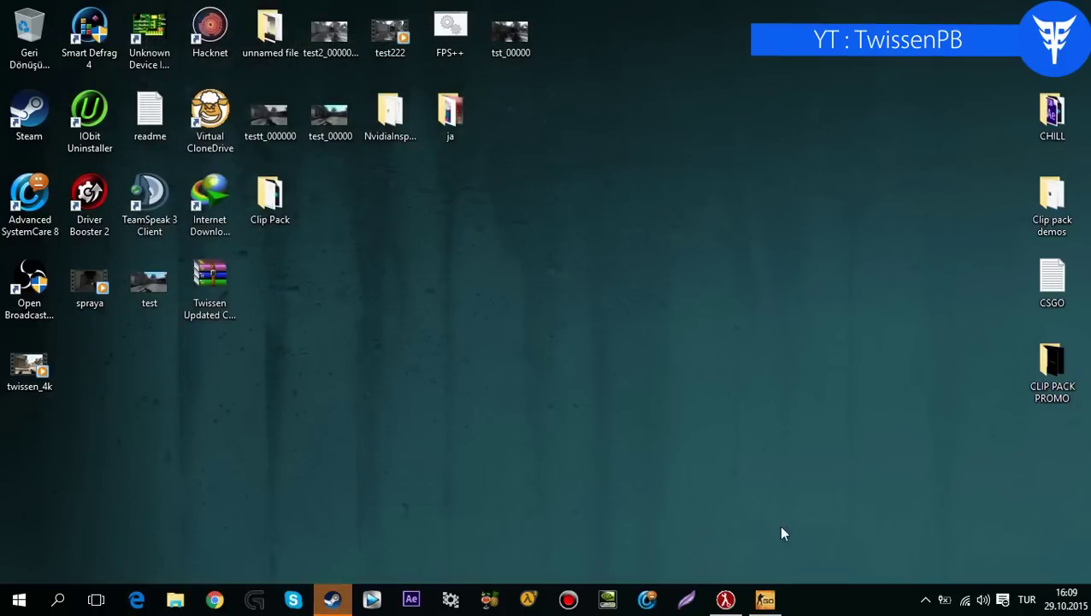
Switch to Counter-Strike: Global Offensive, close the console and the Demo Playback window, and minimize the game
left_click(764, 599)
left_click(3, 438)
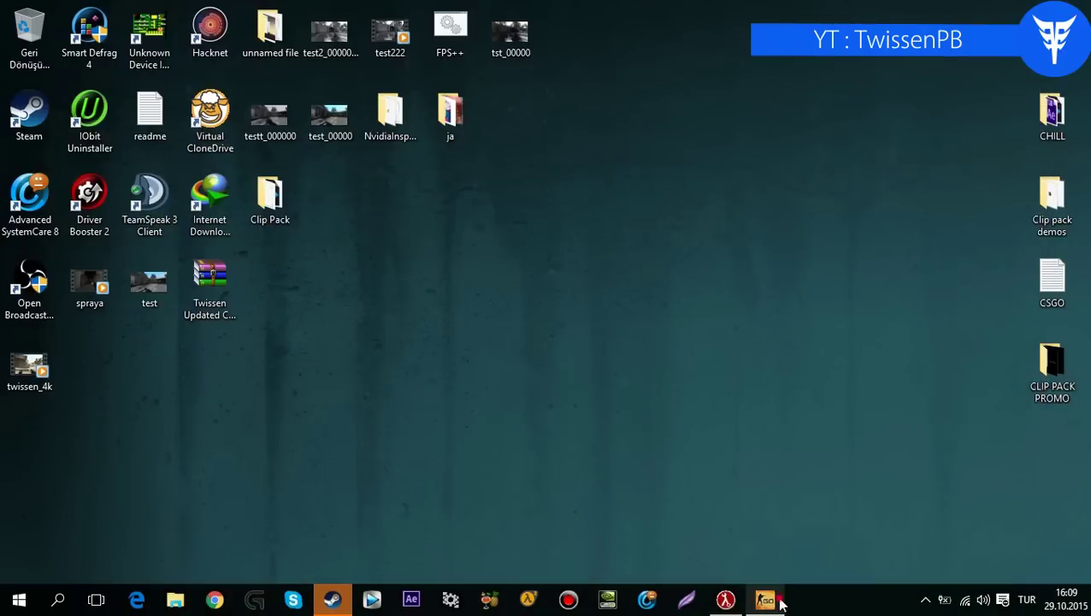
left_click(765, 599)
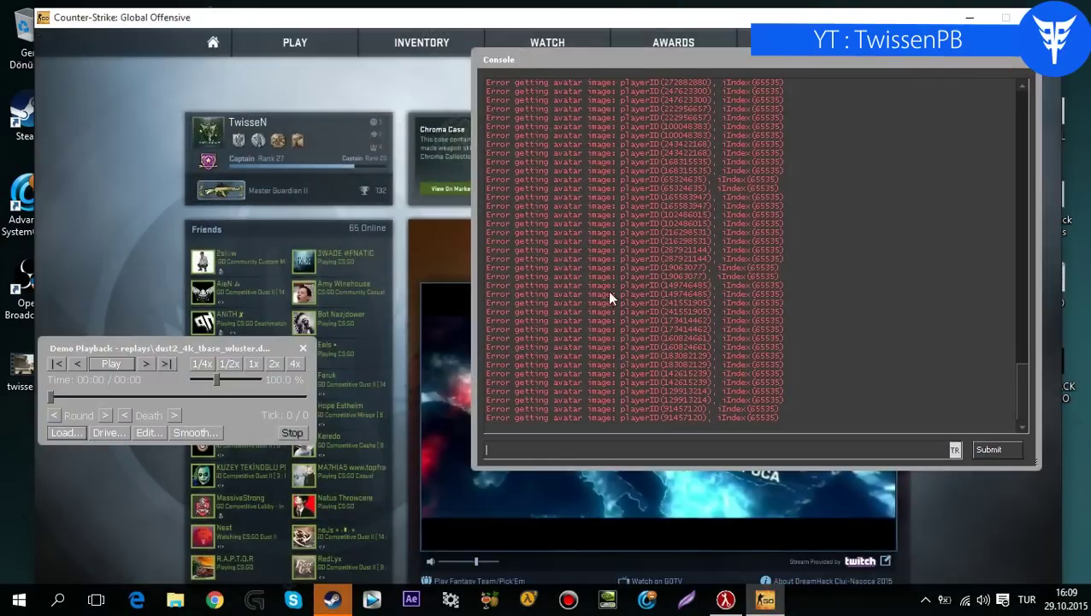
key("grave")
left_click(303, 348)
left_click(896, 231)
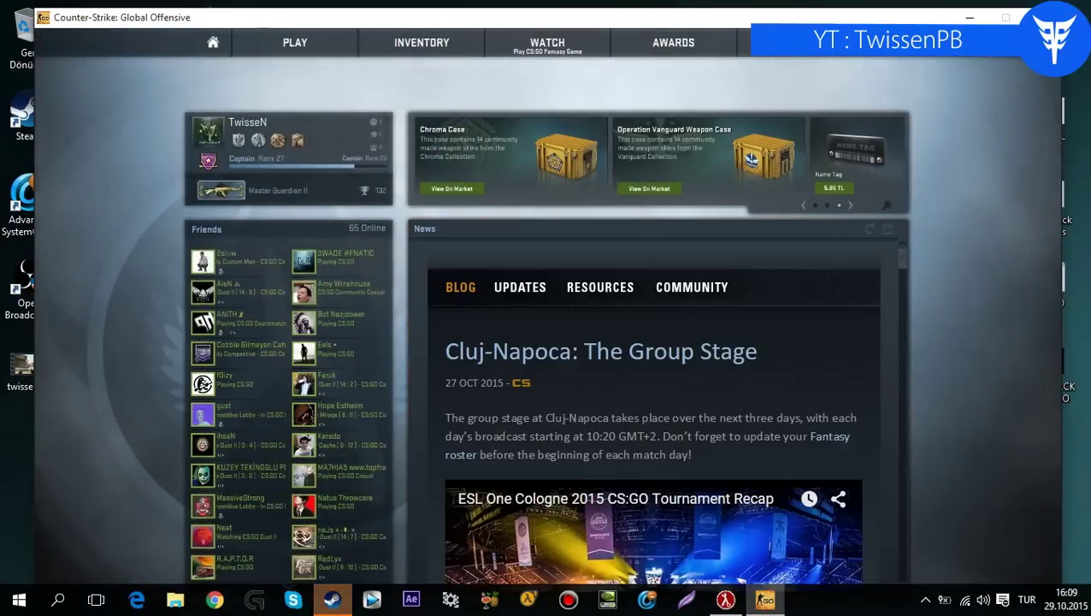
left_click(5, 426)
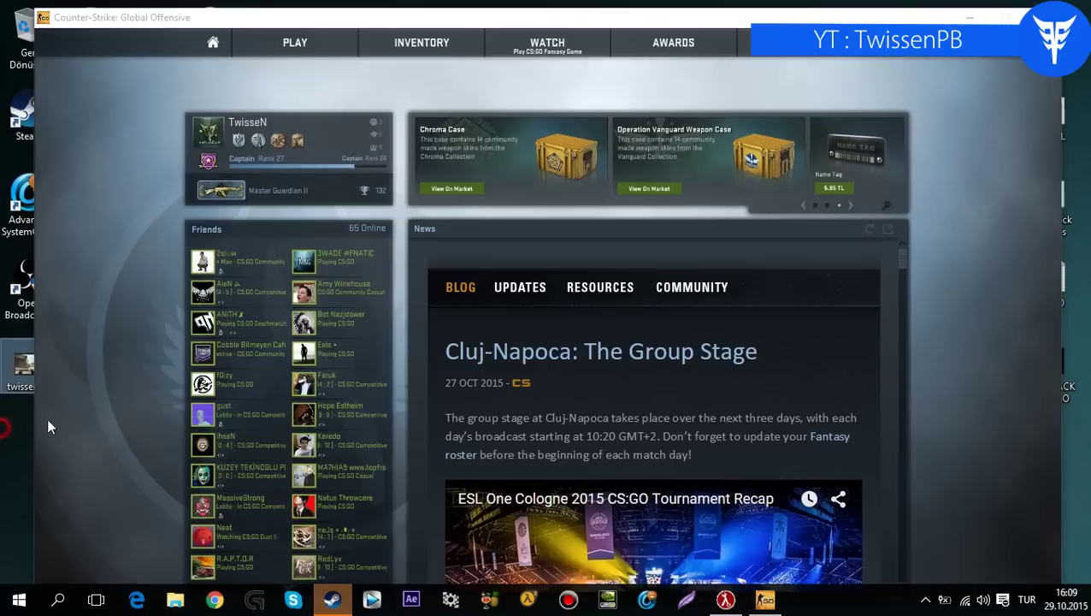
left_click(969, 16)
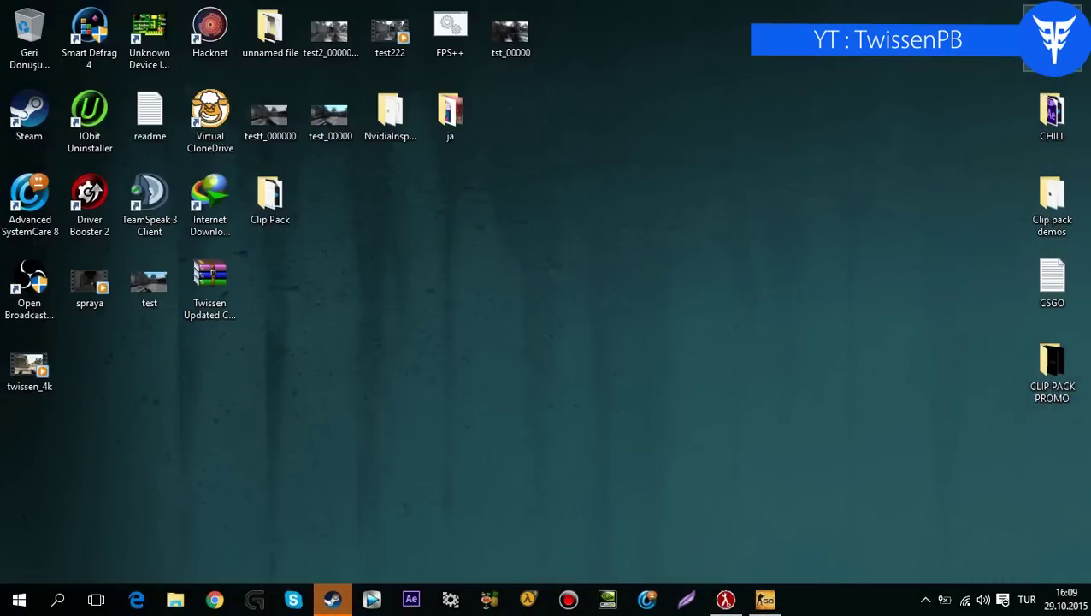
Run 000_TGA_REMOVER in the csgo folder to delete the recorded frames, check the file list and close the folder
key("alt+Tab")
double_click(263, 146)
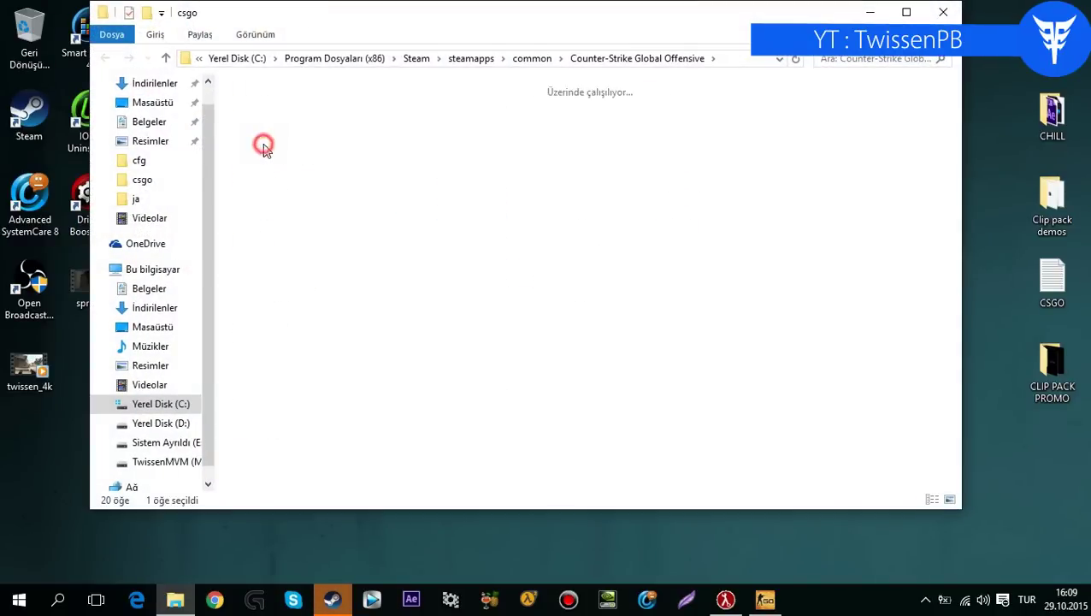
left_click(718, 60)
left_click(799, 205)
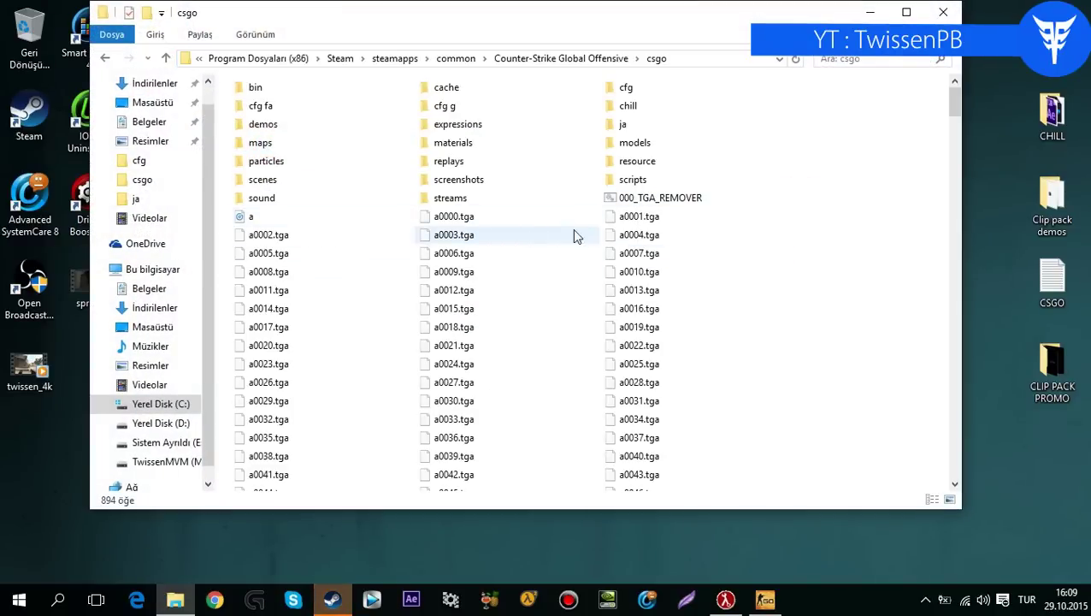
double_click(689, 198)
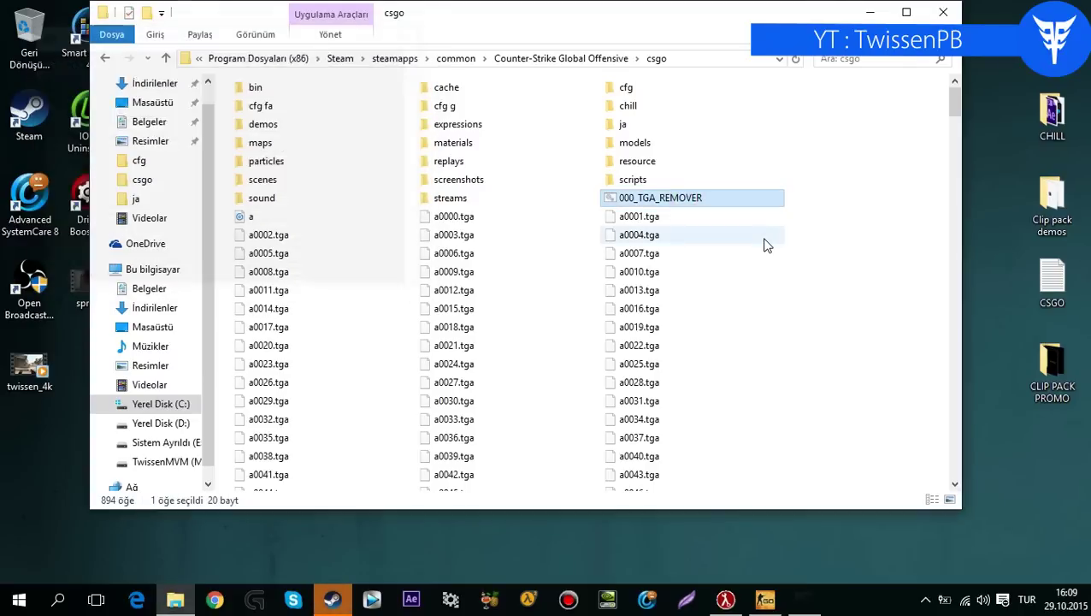
scroll(929, 270, "down", 6)
scroll(926, 264, "up", 6)
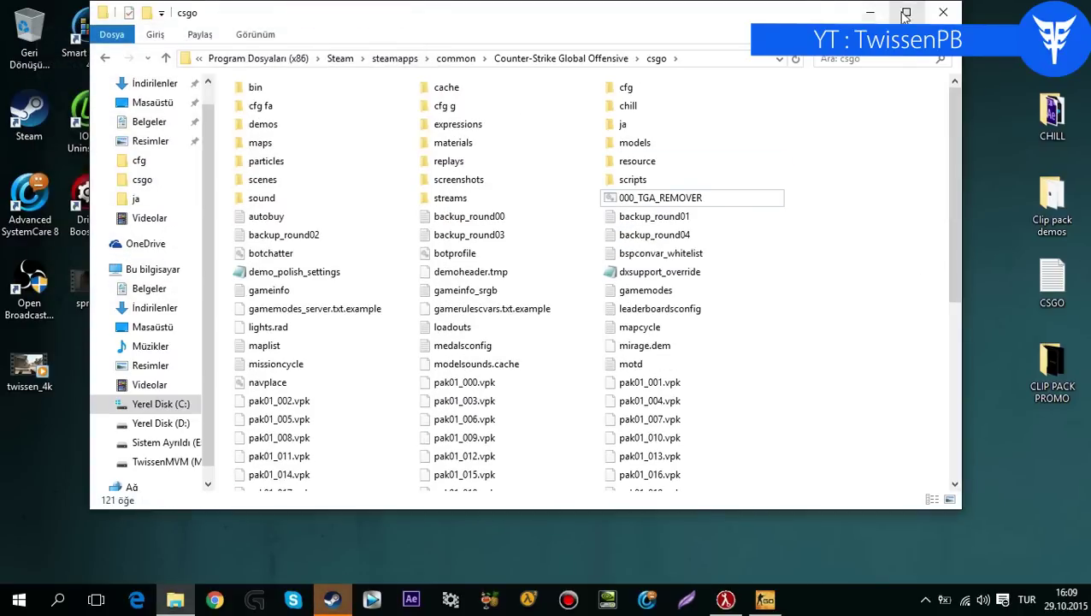
left_click(943, 12)
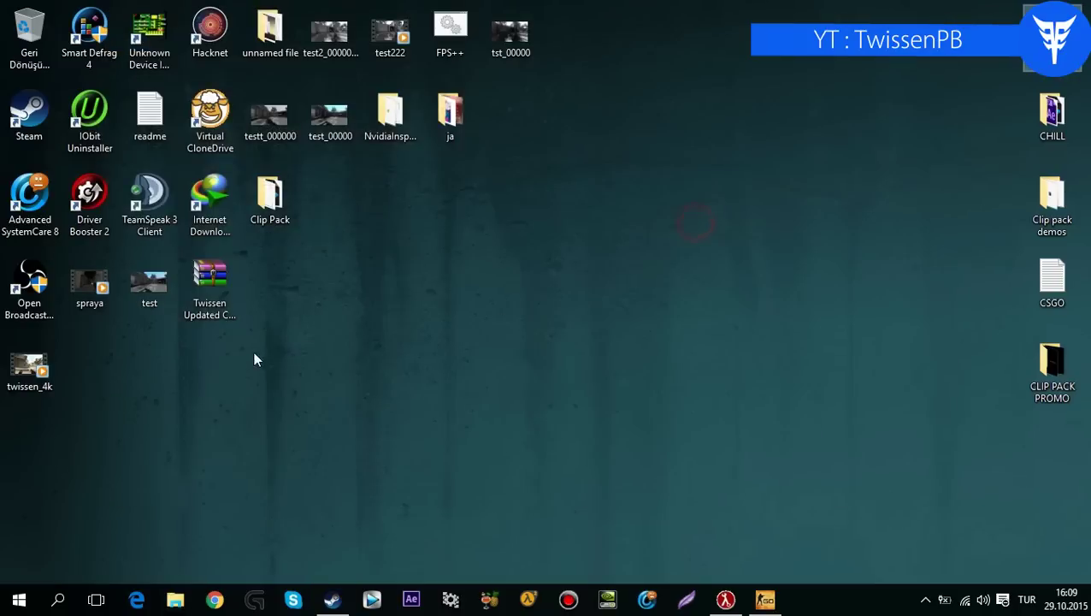
Check the file size of the twissen_4k video on the desktop in its properties and close them
left_click_drag(29, 368, 399, 342)
right_click(389, 359)
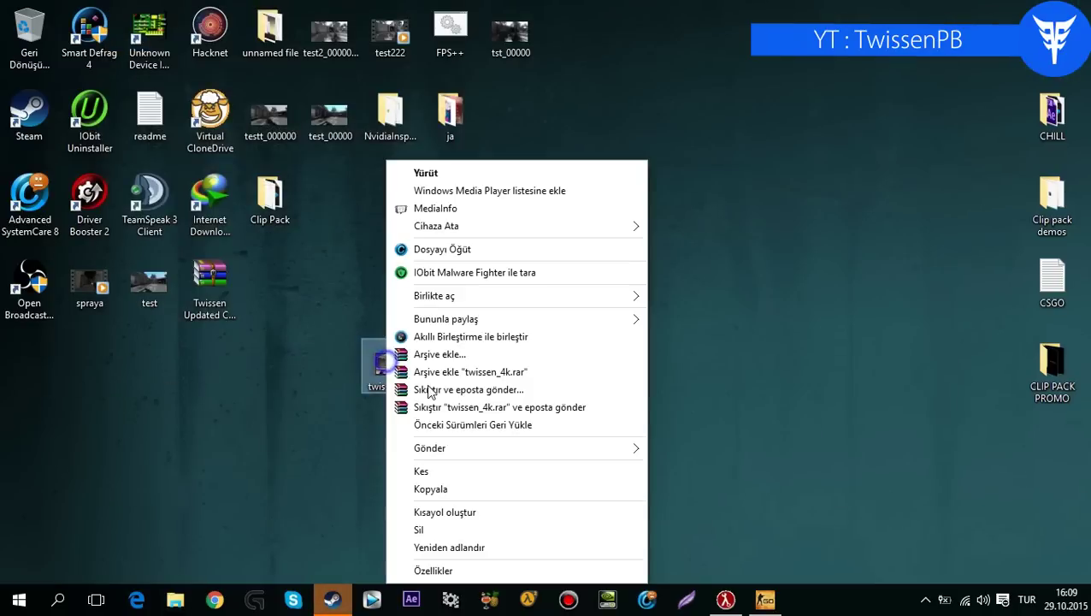
left_click(431, 570)
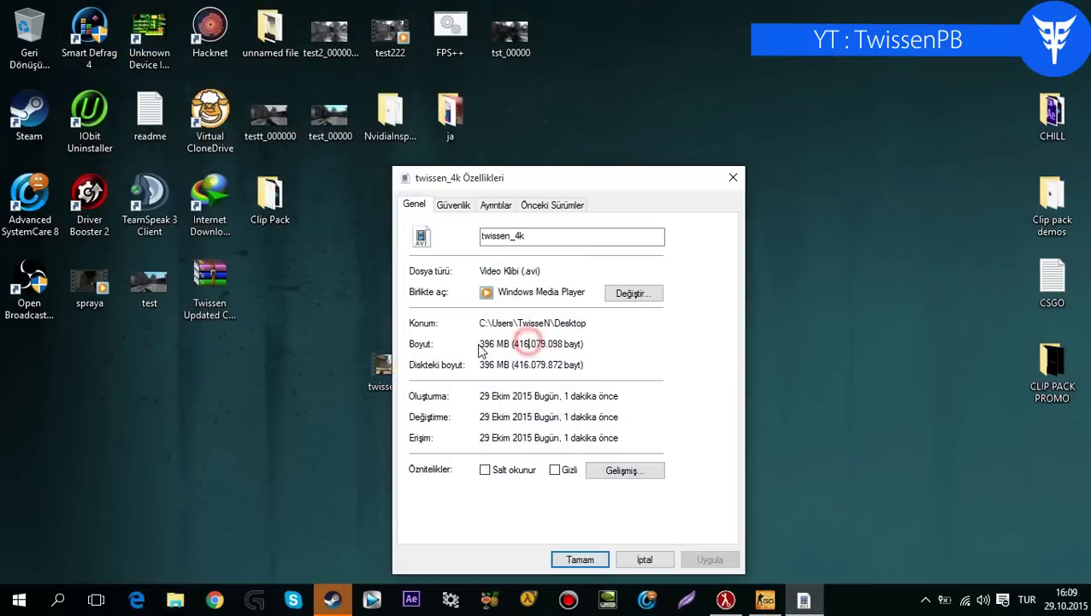
left_click(726, 180)
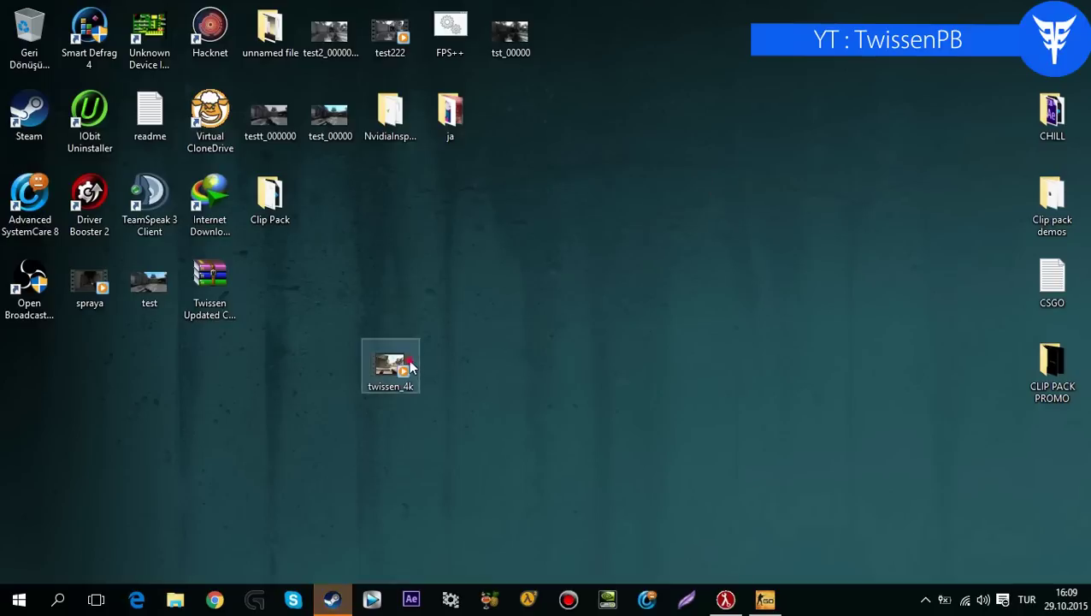
Launch Vegas Pro 12, dismiss the missing extension error and keep the window at a size that leaves the desktop visible
left_click_drag(382, 368, 503, 336)
left_click(502, 336)
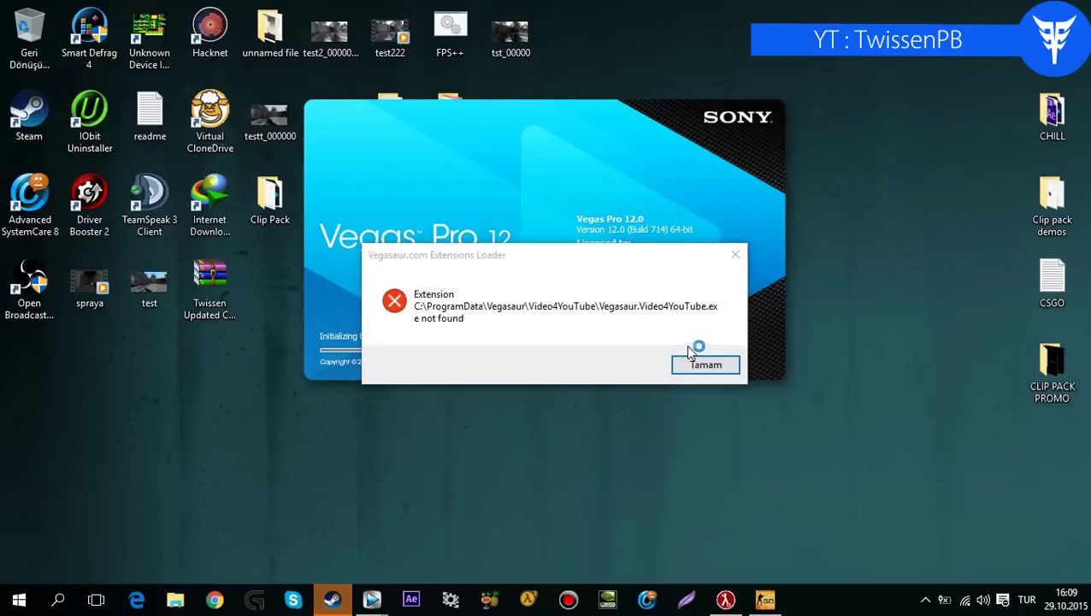
left_click(694, 359)
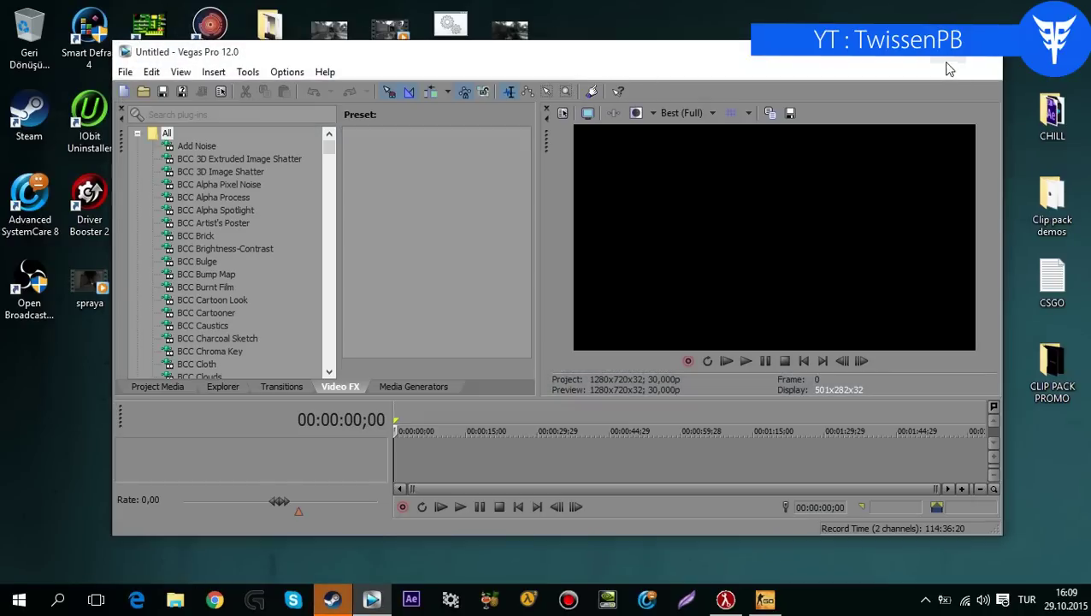
left_click(946, 62)
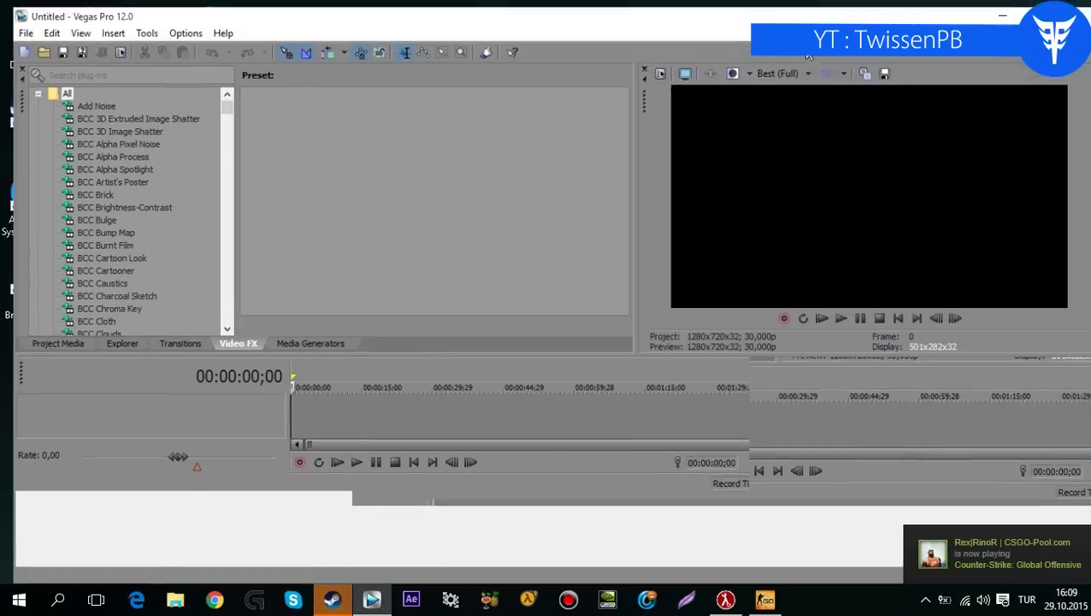
double_click(896, 15)
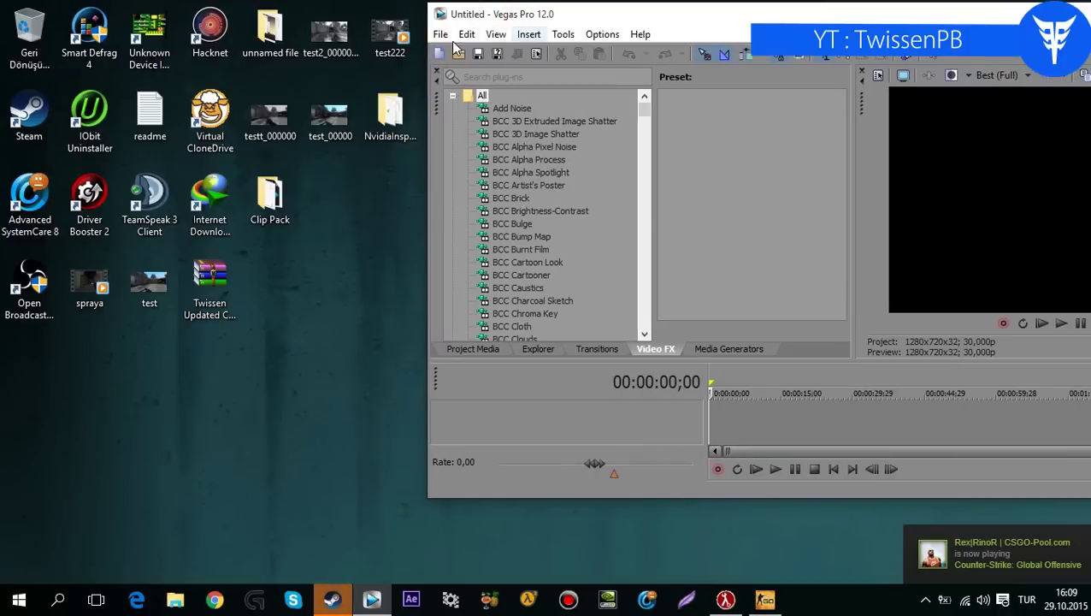
Create a new Vegas project with the custom 1280x720, 30 fps template
left_click(441, 34)
left_click(466, 55)
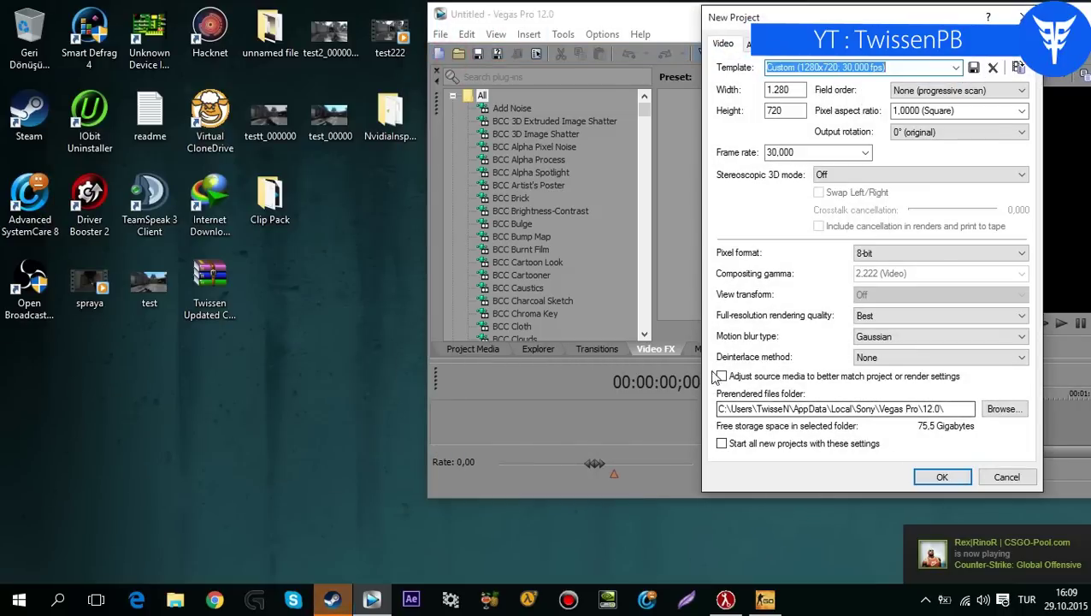
left_click(942, 476)
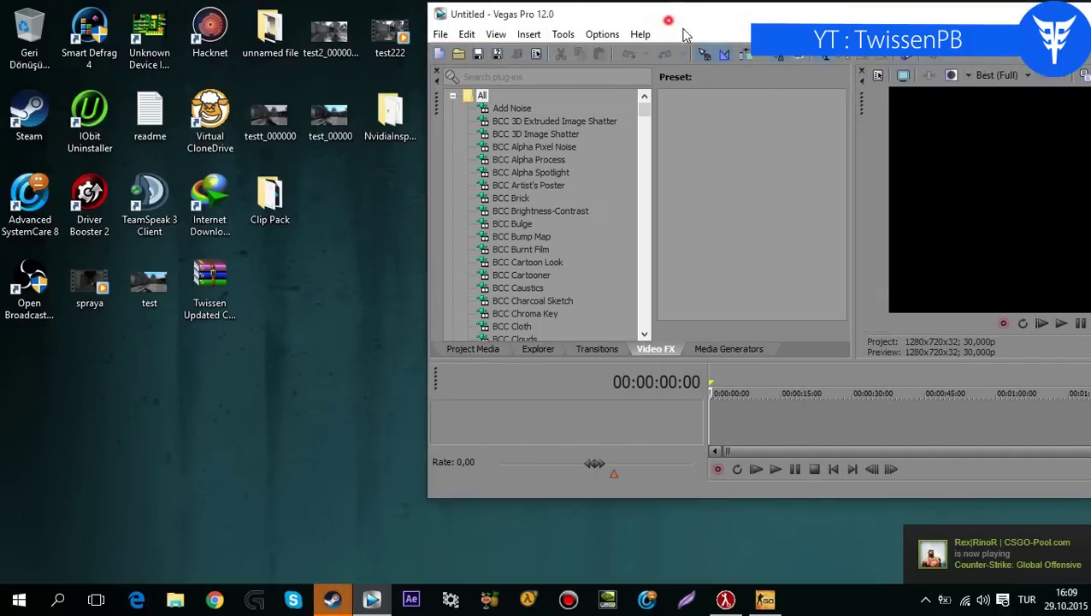
Add twissen_4k from the desktop to the timeline, match the project video settings to the media and maximize the window
left_click_drag(684, 30, 820, 34)
left_click_drag(451, 286, 860, 398)
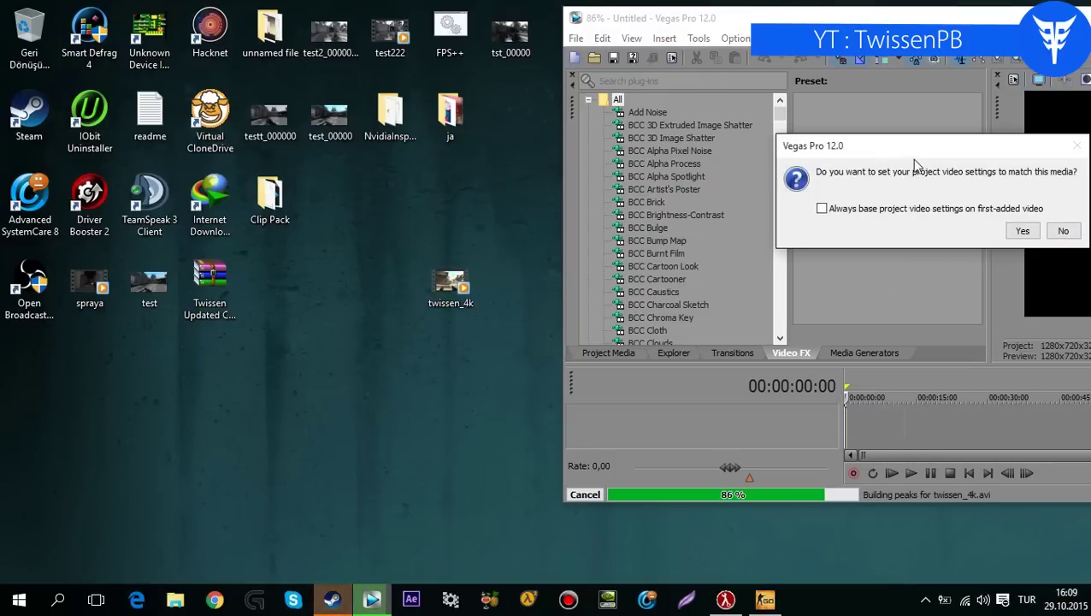
left_click_drag(451, 287, 465, 299)
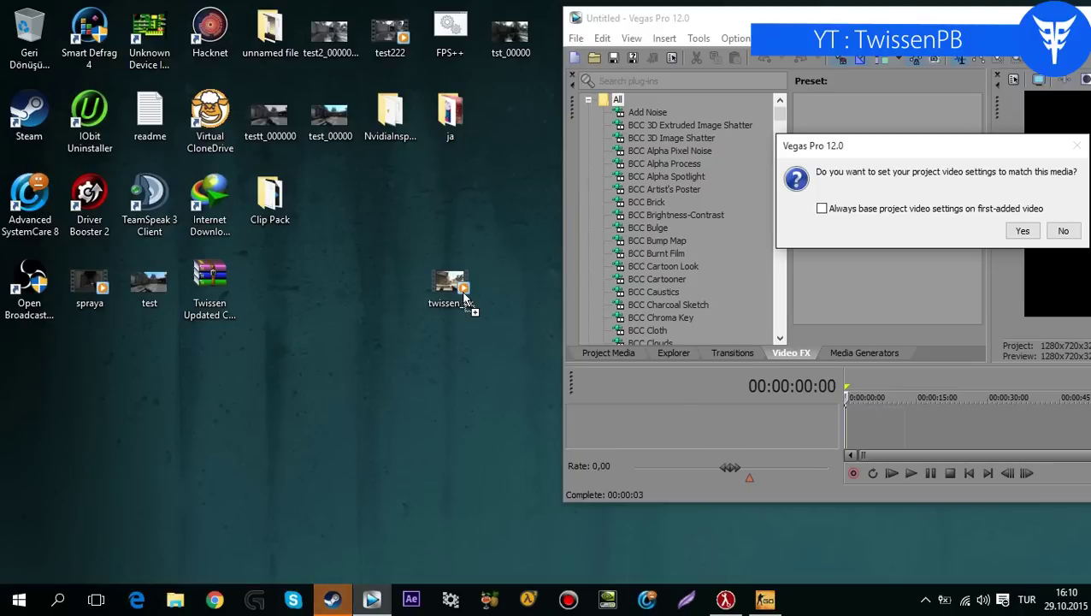
left_click_drag(464, 299, 846, 270)
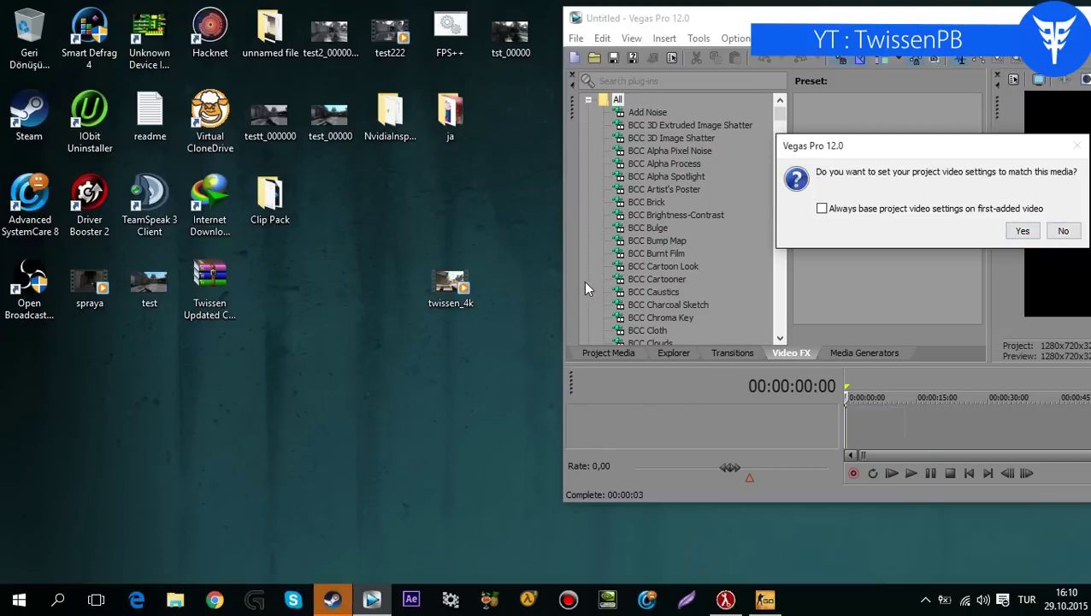
left_click(1022, 231)
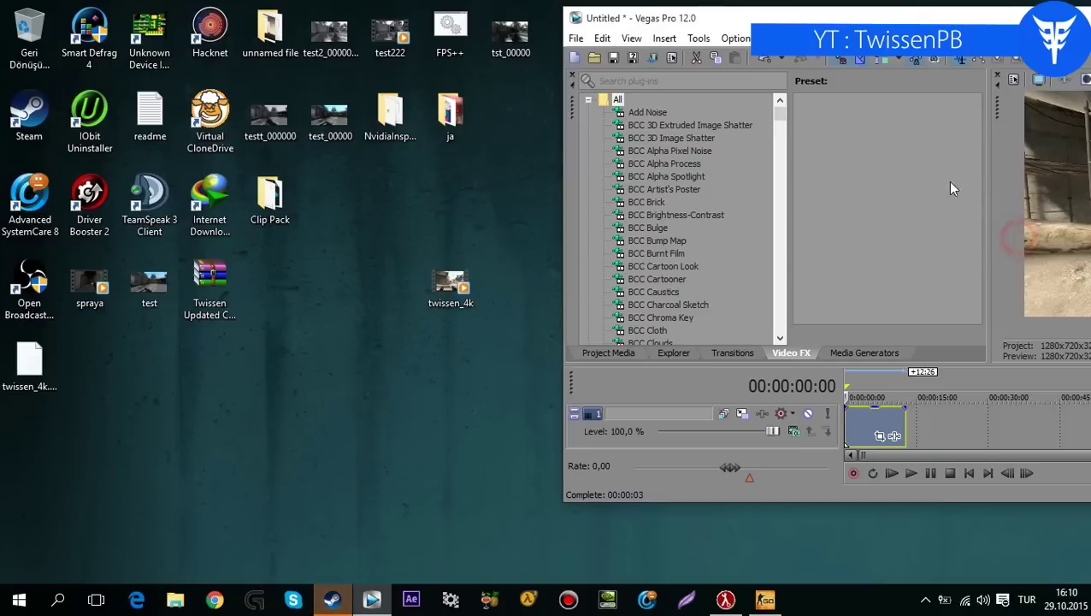
key("super+Up")
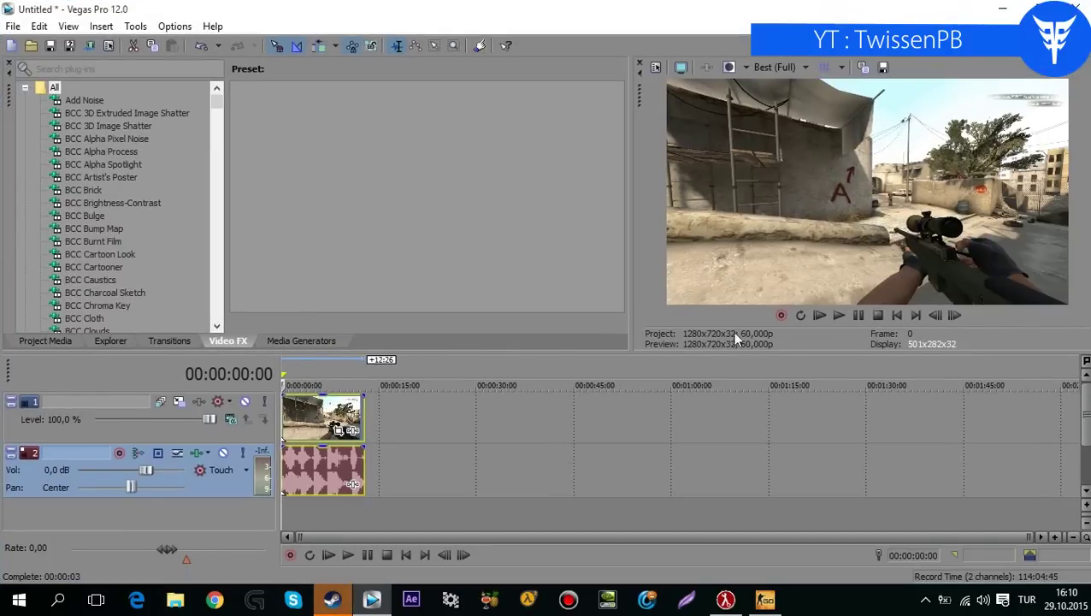
Enlarge the timeline view, open the video event's properties, change an option and accept the dialog
left_click(324, 425)
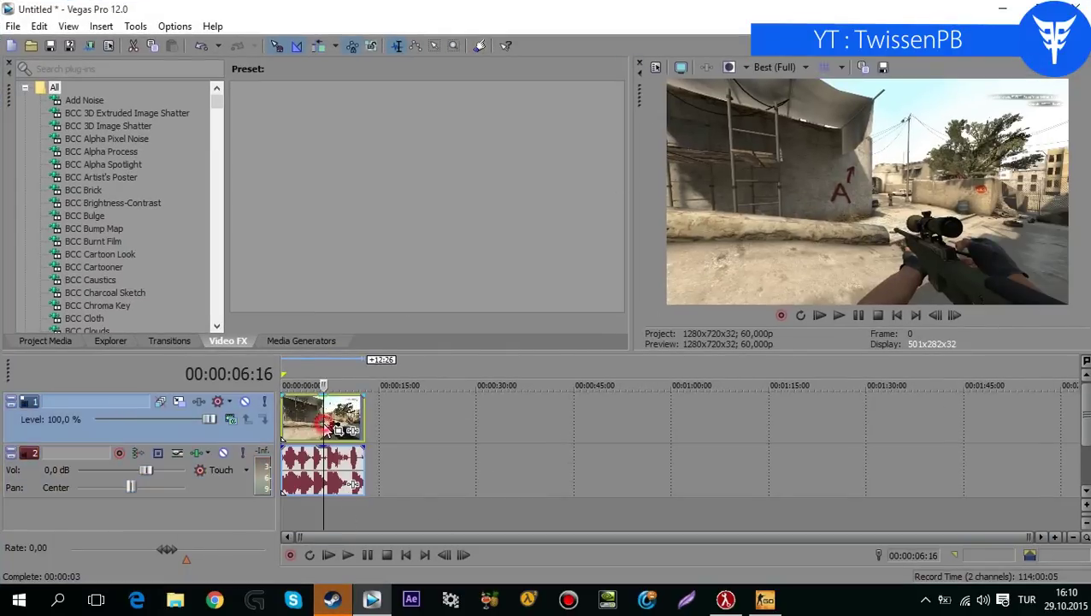
scroll(325, 425, "up", 3)
left_click(313, 428)
left_click(382, 419)
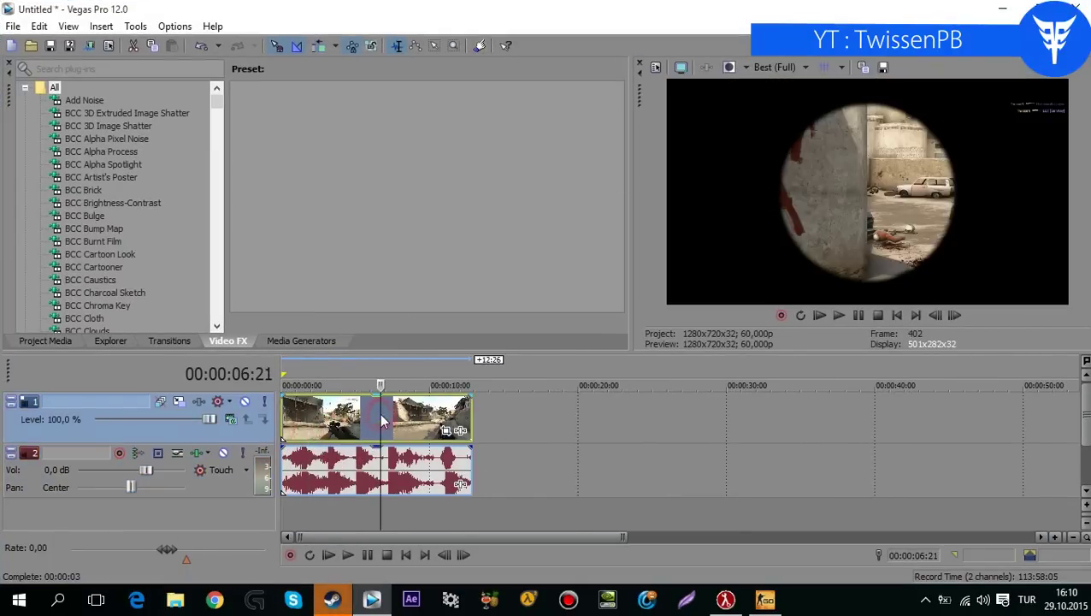
left_click(327, 421)
right_click(332, 420)
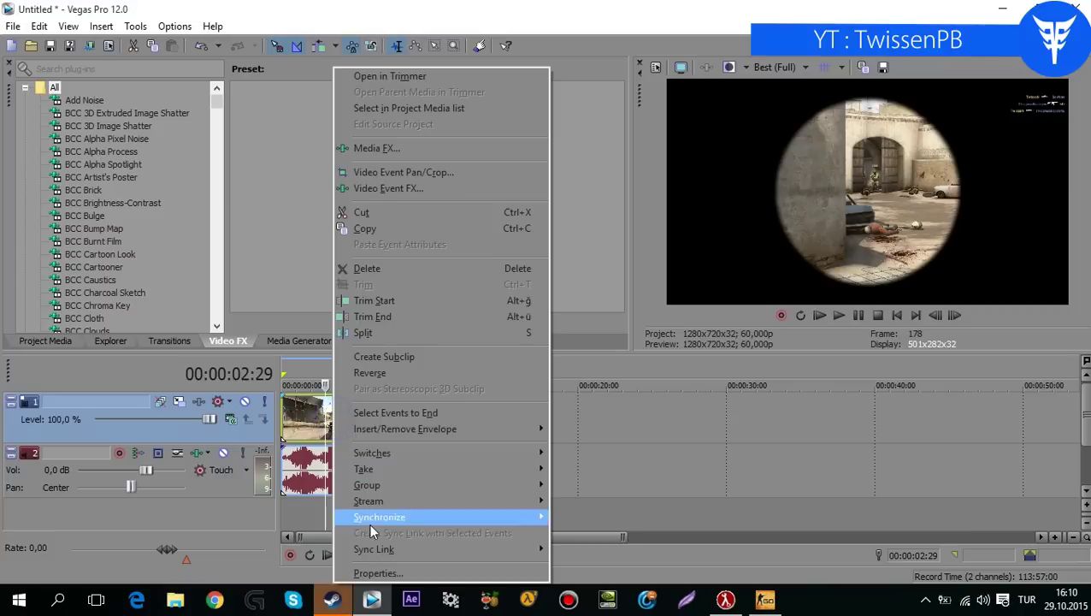
left_click(379, 576)
left_click(427, 259)
left_click(603, 493)
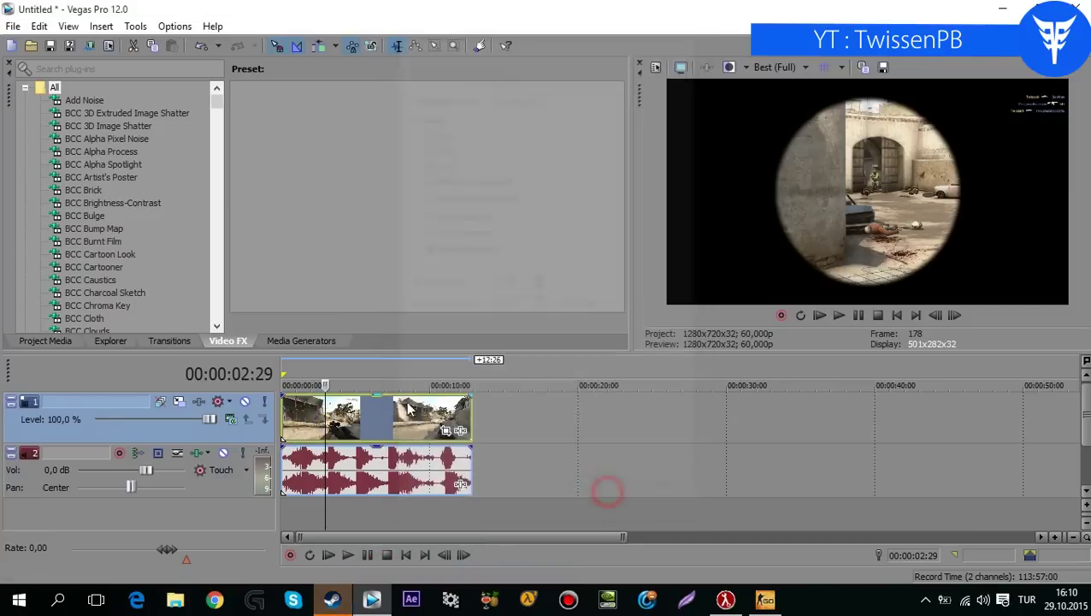
Jump to the clip's end, select the audio event and play the clip from about one second in
left_click(436, 411)
key("End")
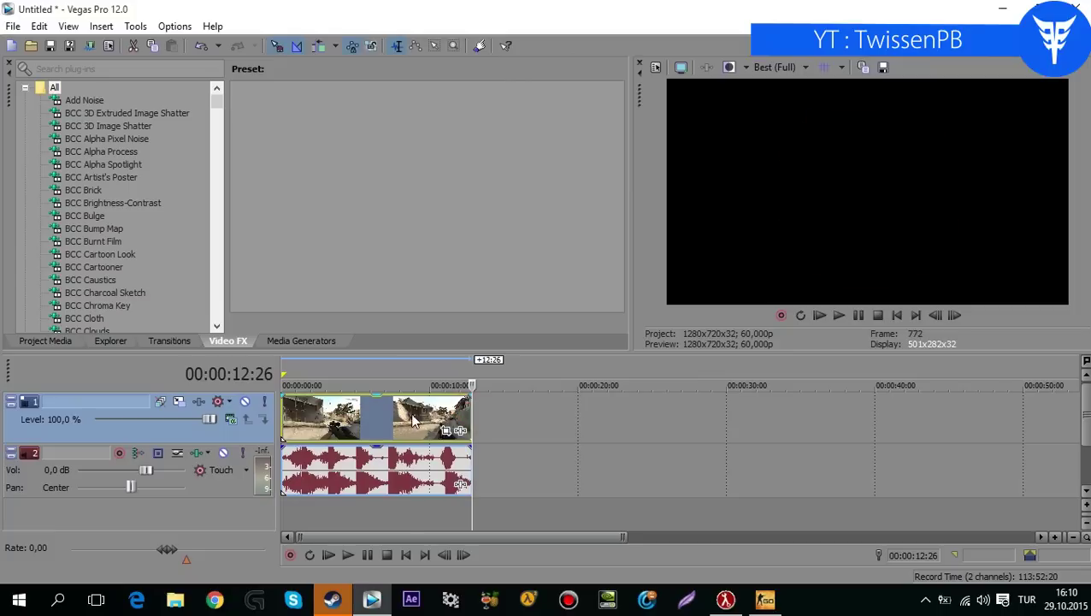
left_click(408, 419)
left_click(409, 470)
left_click(299, 465)
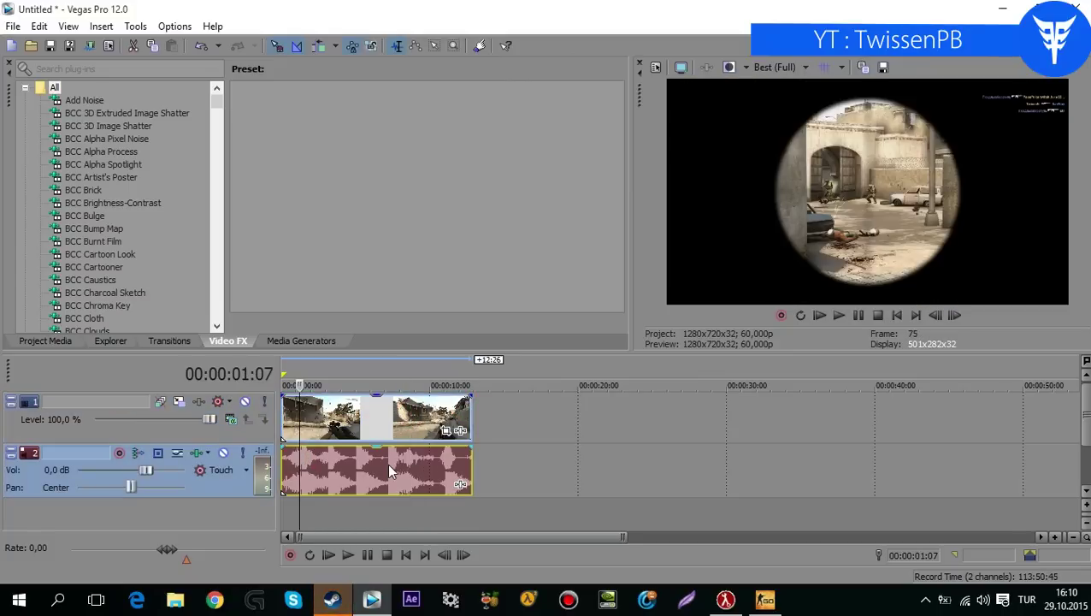
key("space")
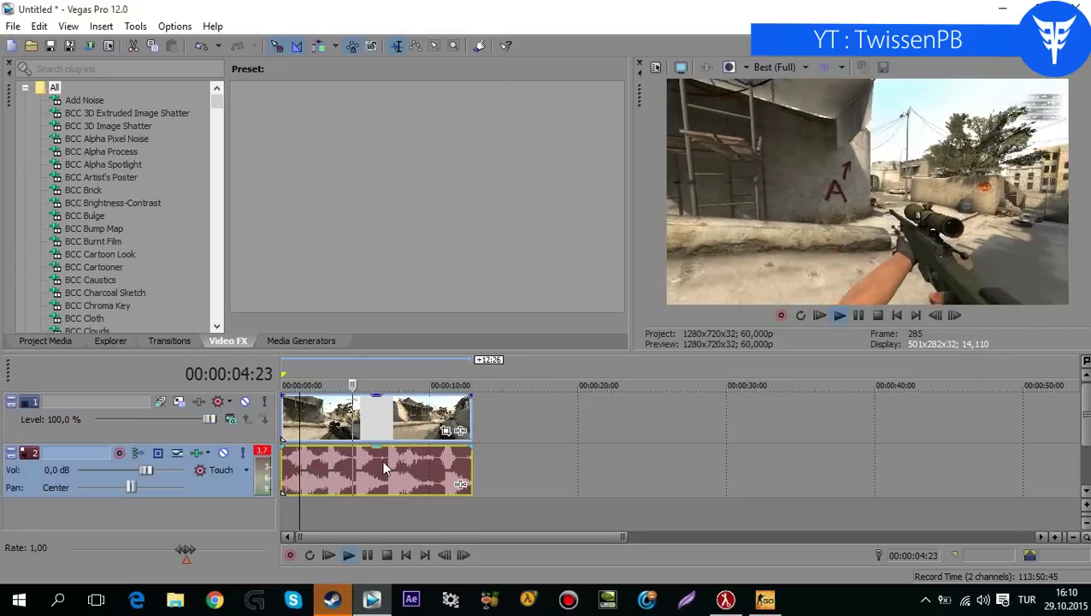
Try lowering the audio event's gain to -4.8 dB, stop playback and restore the gain to 0.0 dB
left_click(382, 469)
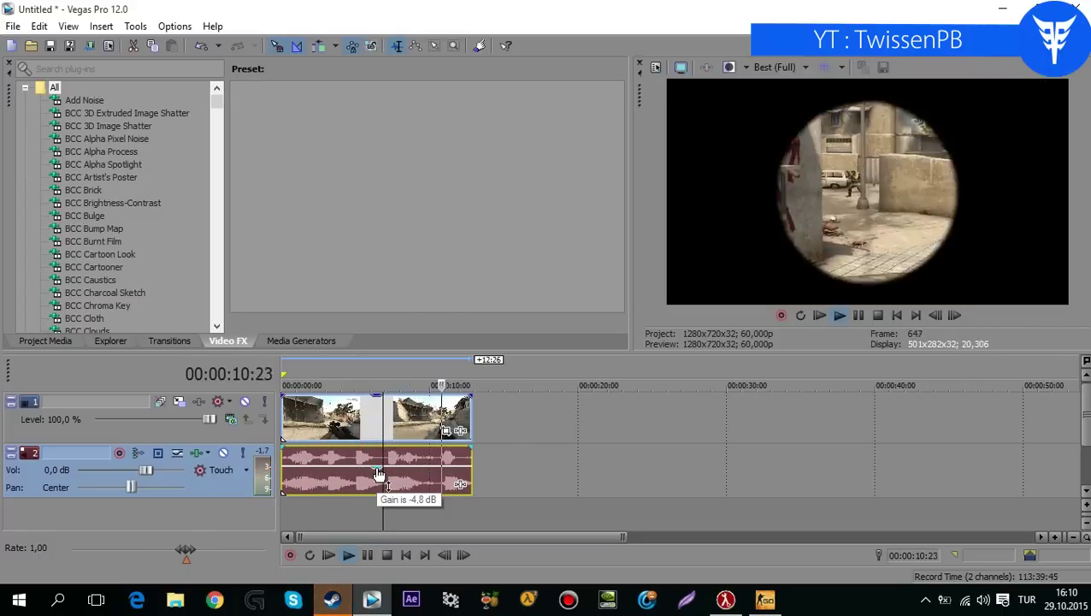
key("space")
left_click_drag(373, 466, 400, 413)
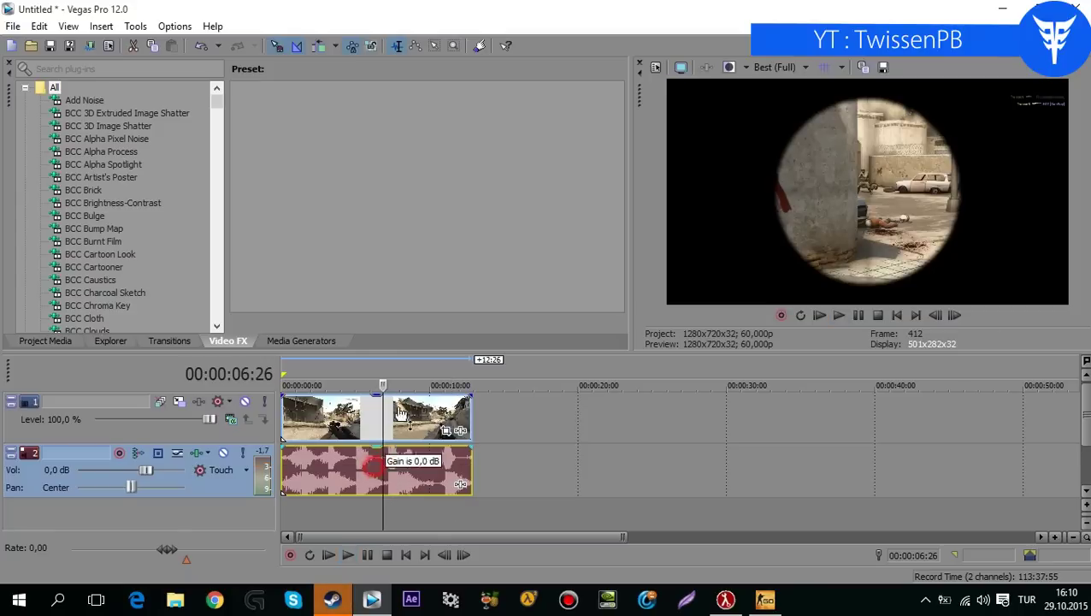
Mark a time selection from the start of the clip on the timeline and play it
left_click(455, 510)
left_click_drag(472, 508, 182, 493)
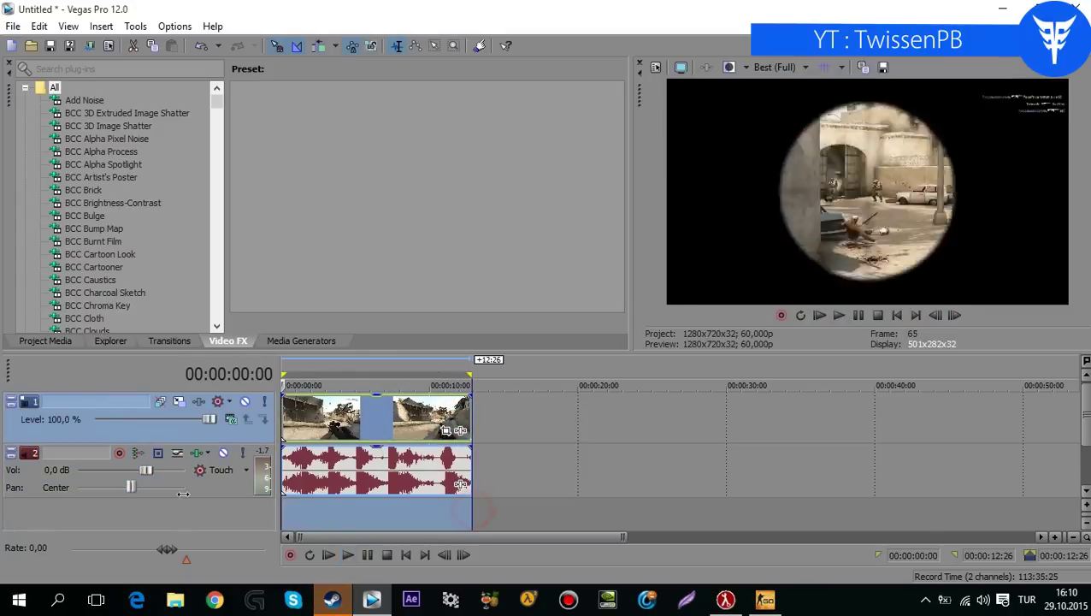
key("space")
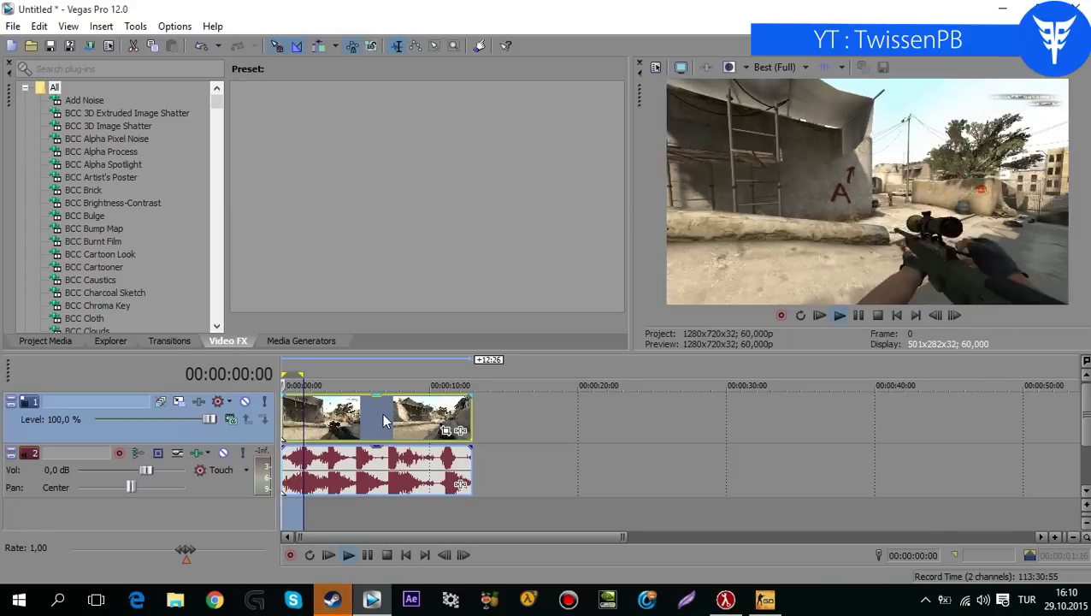
Stop playback, place the cursor around the clip's four-second mark and set the project's frame rate to 30,000 fps
key("space")
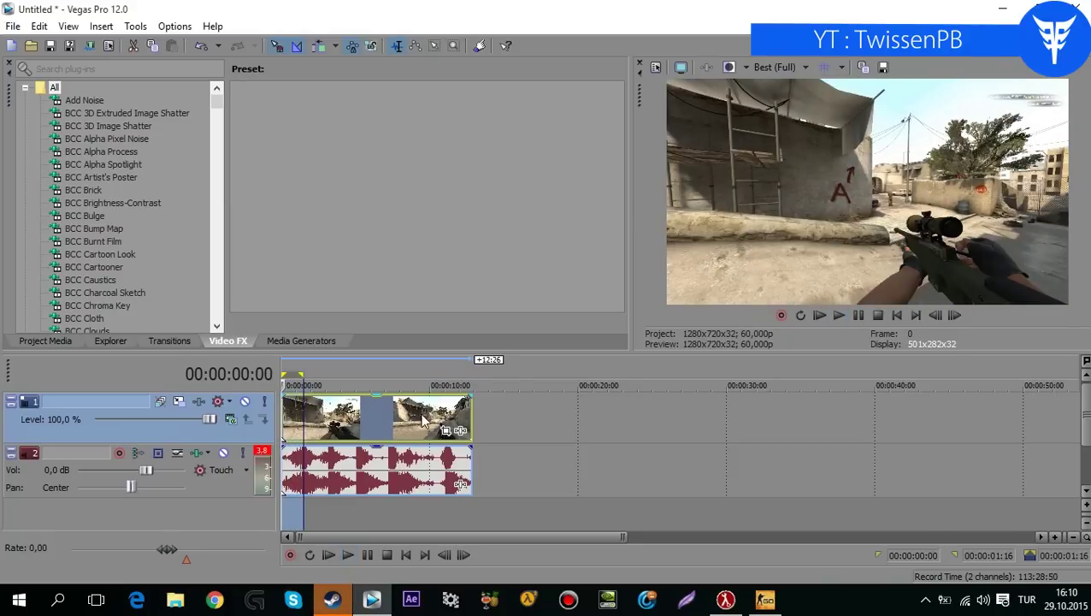
left_click(422, 417)
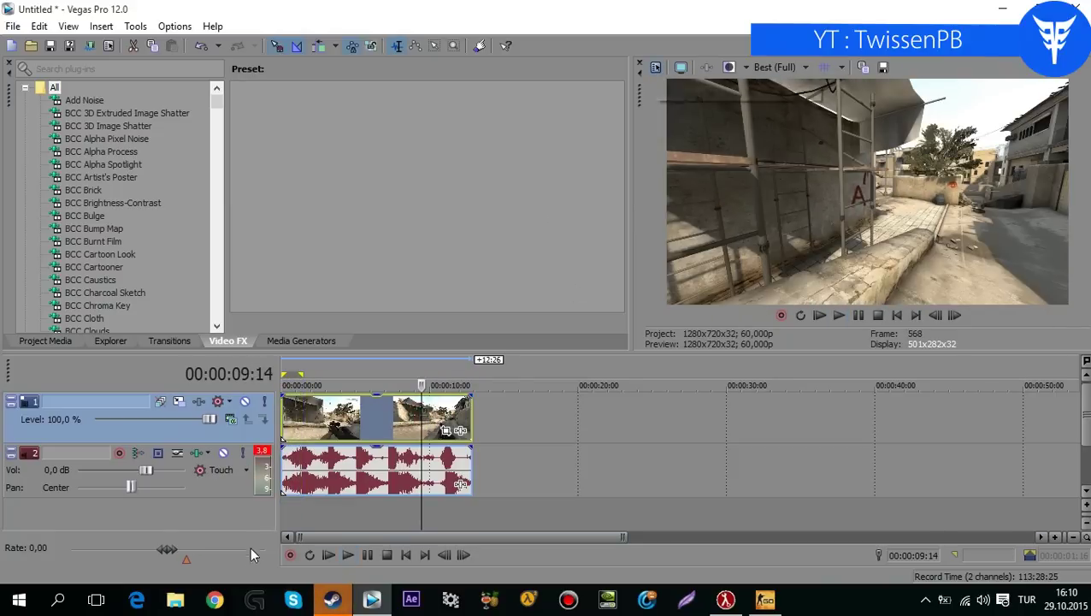
left_click(345, 432)
left_click(655, 67)
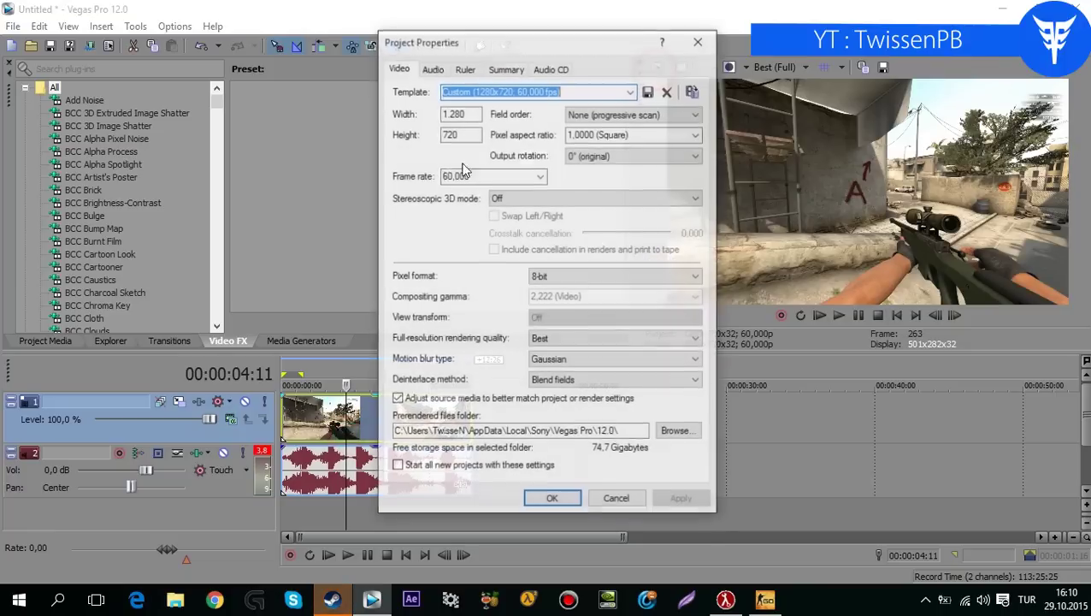
left_click(541, 175)
left_click(504, 175)
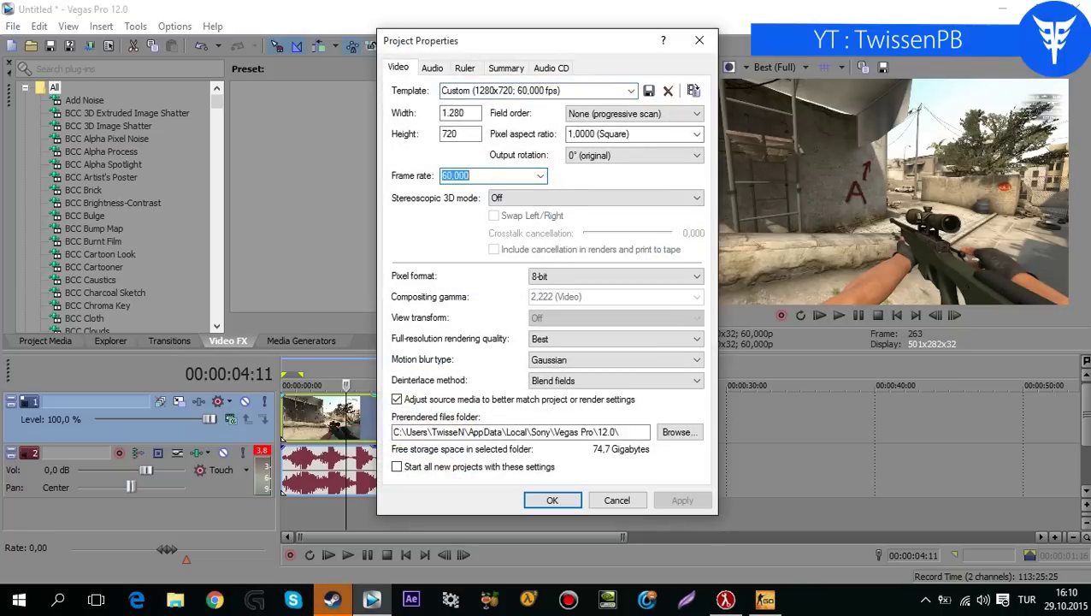
type("30,000")
key("Return")
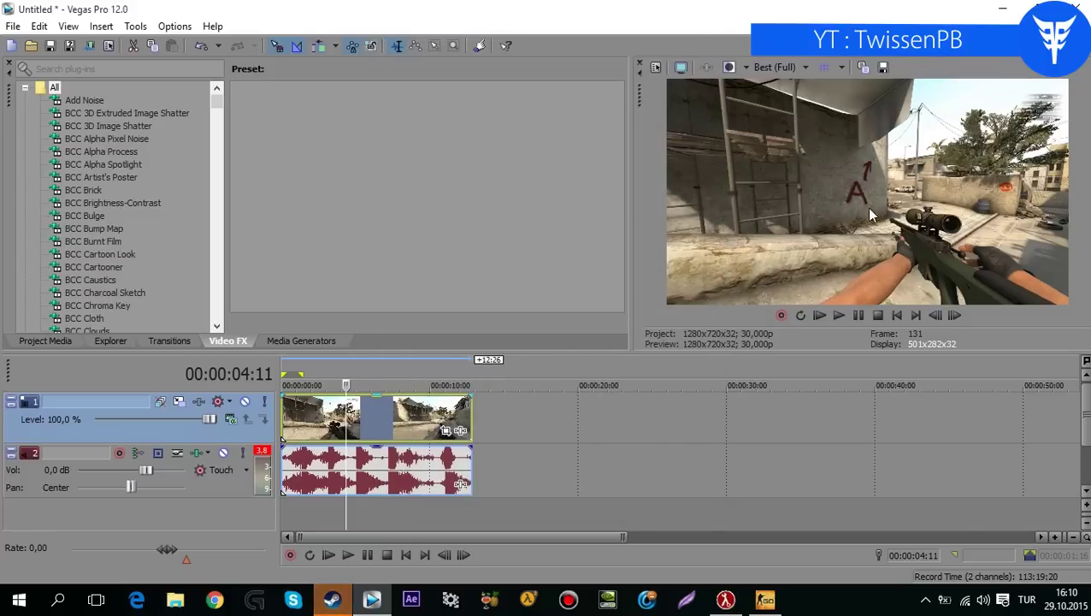
Mark the clip's whole length as the loop region, open the Render As dialog and cancel it
double_click(468, 502)
left_click(89, 45)
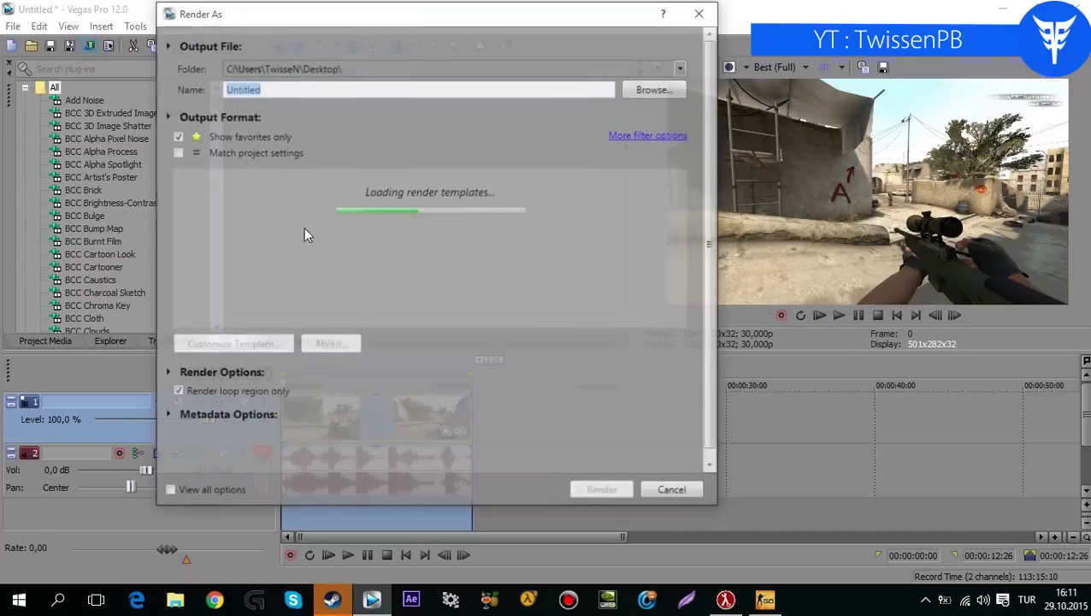
left_click(684, 490)
left_click_drag(617, 8, 613, 91)
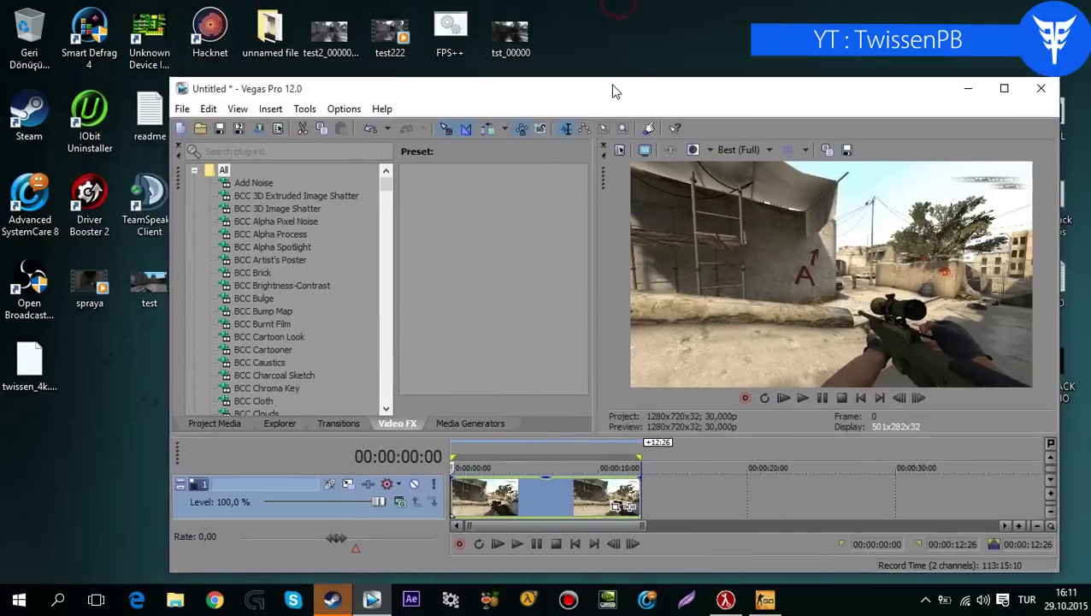
double_click(612, 91)
left_click(442, 407)
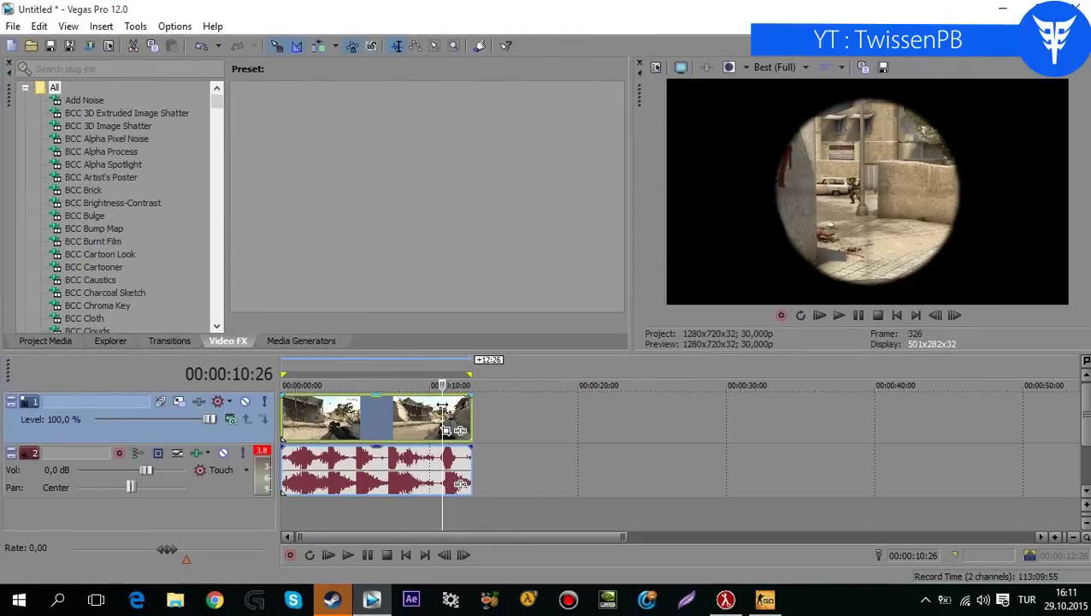
left_click(474, 411)
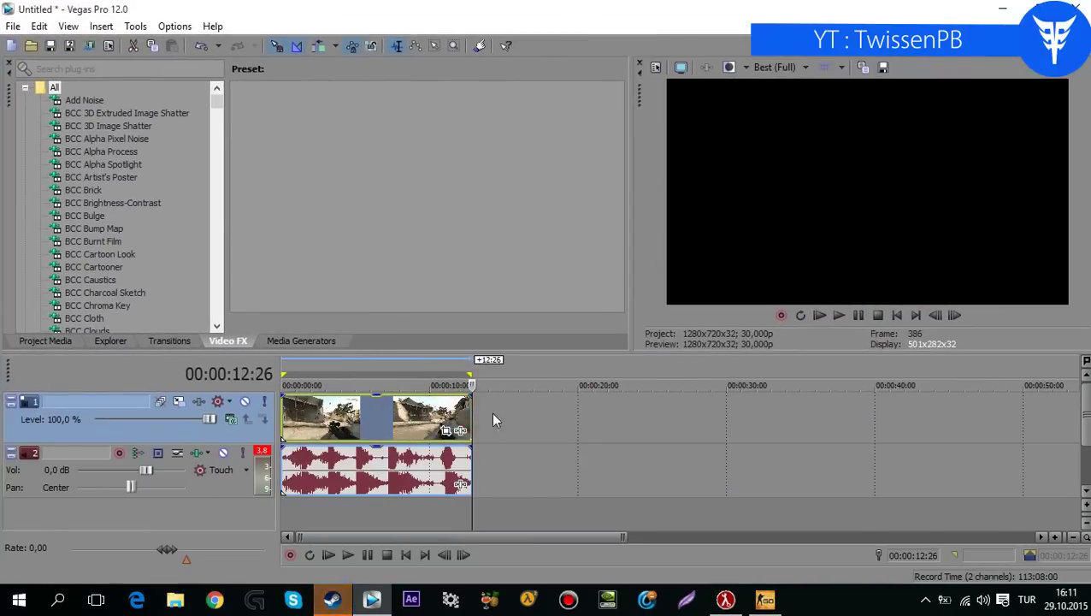
left_click(410, 415)
left_click(367, 419)
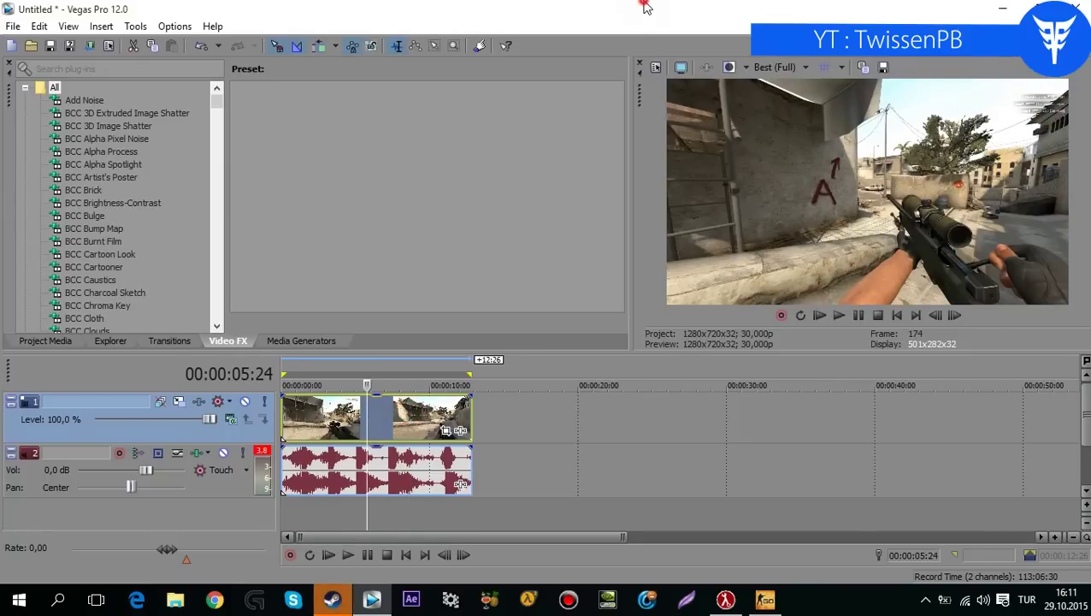
Close Vegas Pro and move the twissen_4k video beside the Clip Pack folder on the desktop
left_click(1076, 8)
left_click(575, 257)
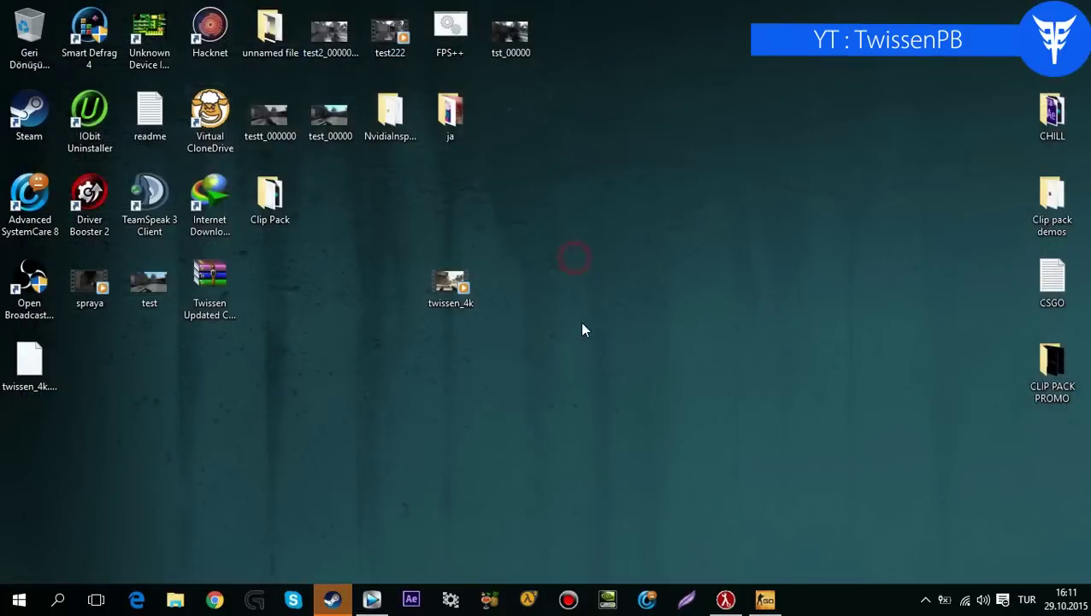
left_click_drag(451, 284, 436, 219)
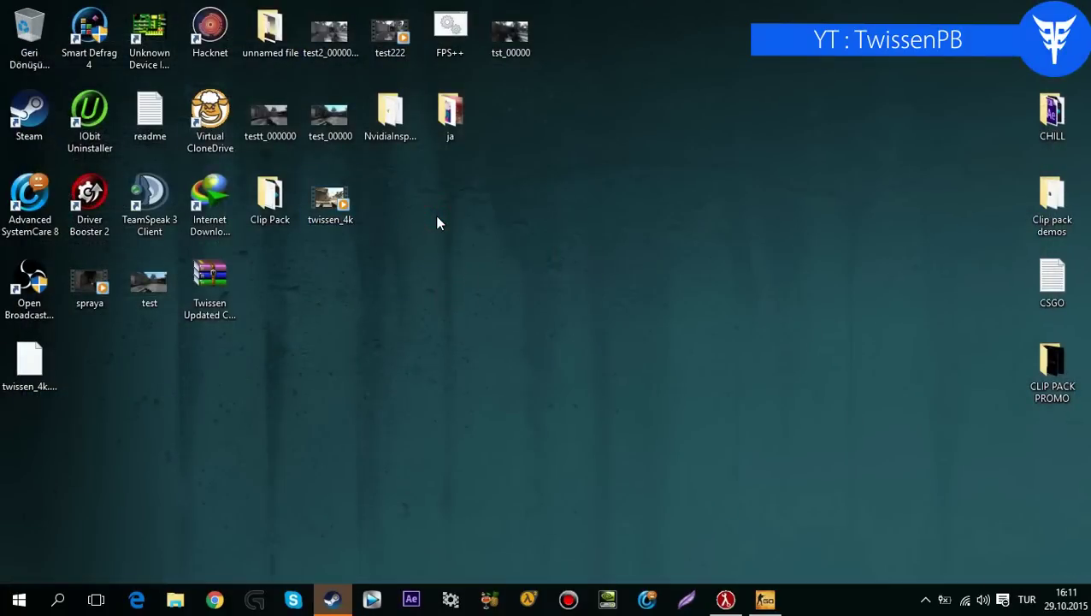